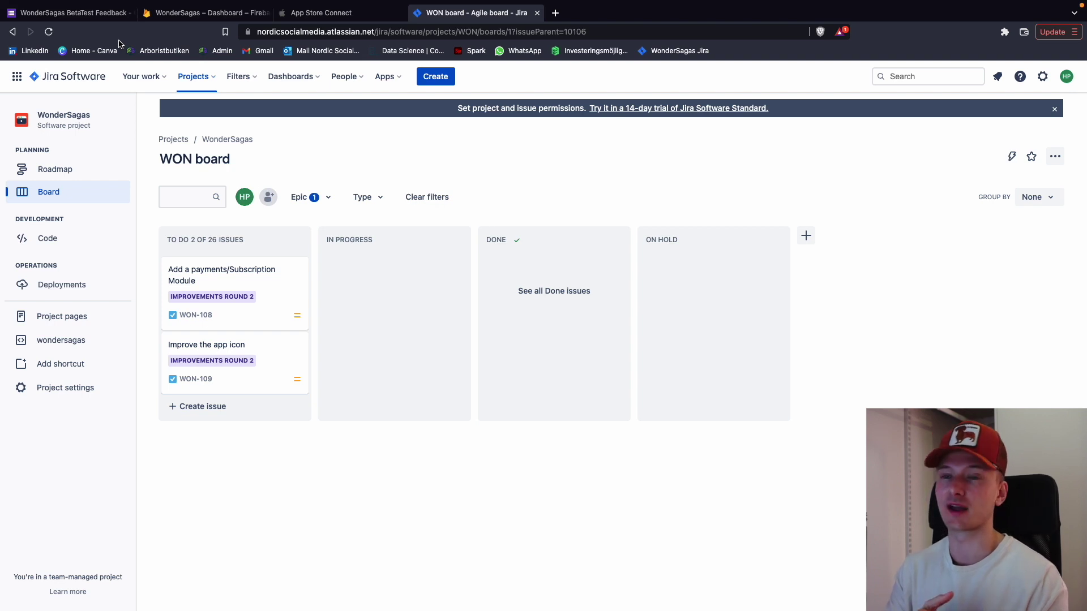
# - Switch to App Store Connect's TestFlight Public Link page, which lists 29 testers
pyautogui.click(321, 12)
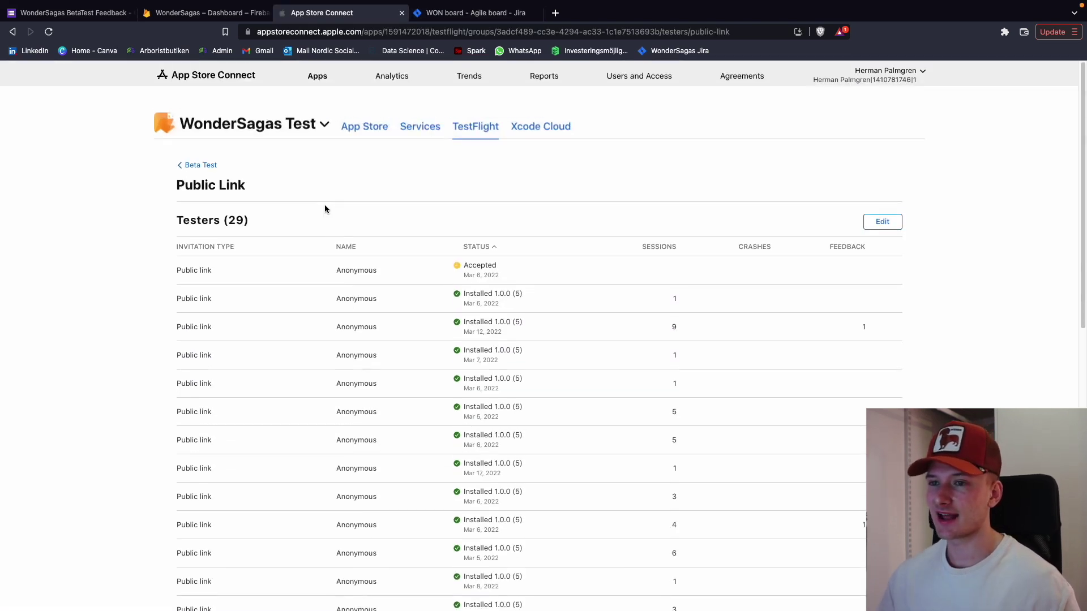
# - Review the Beta Test group's email-invited testers list
pyautogui.click(208, 168)
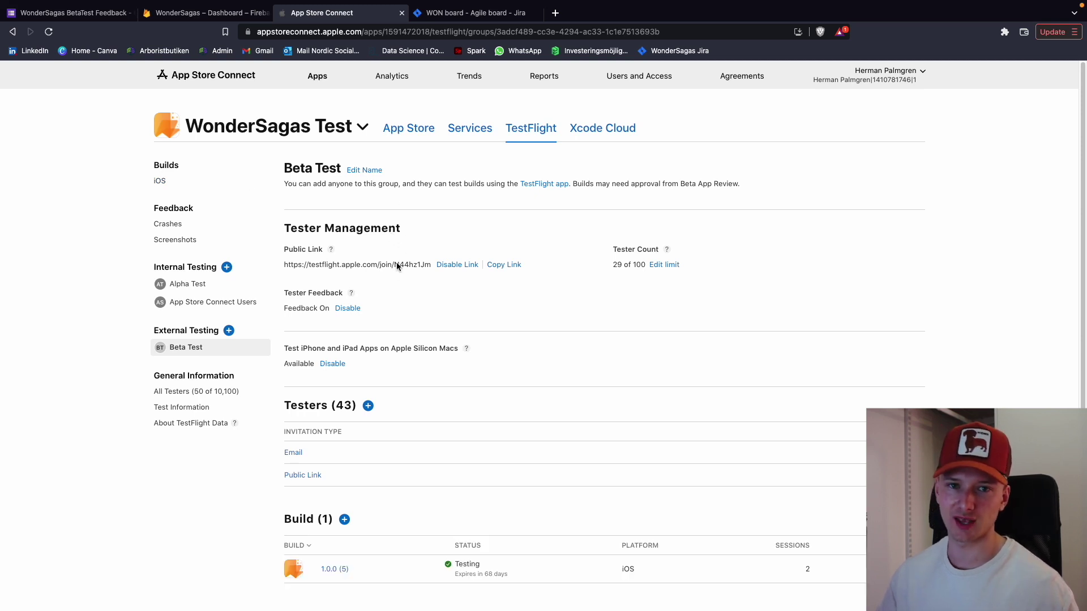
pyautogui.scroll(-3, 400, 275)
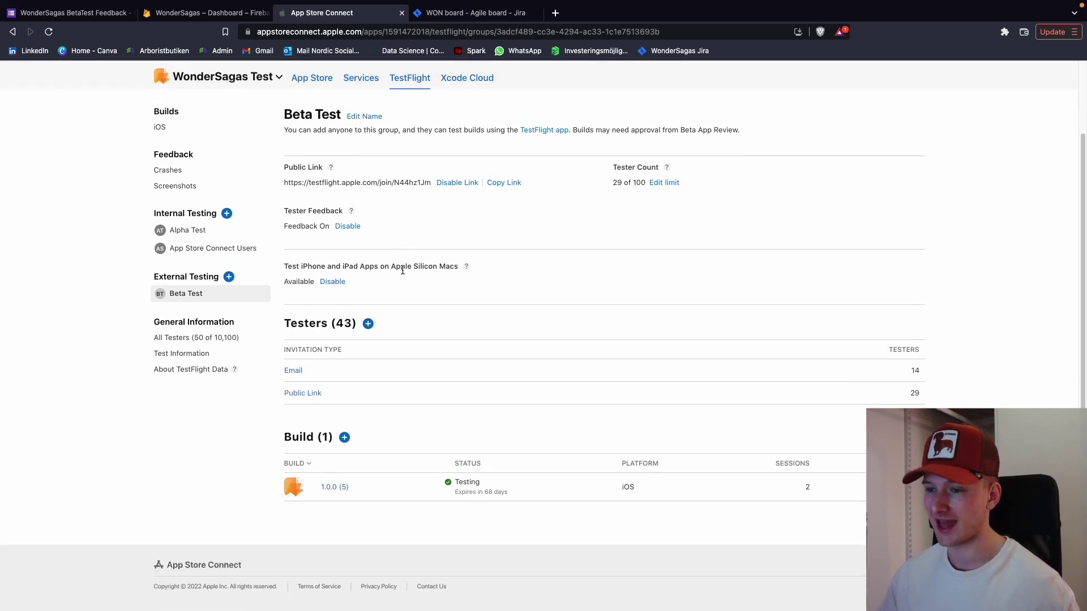
pyautogui.click(289, 369)
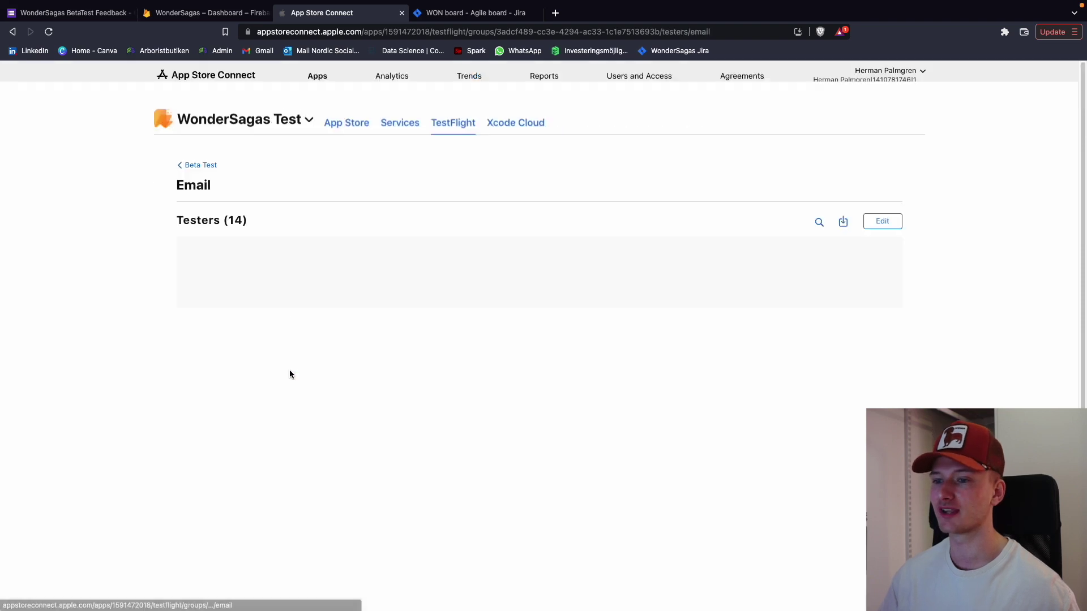
pyautogui.scroll(-5, 274, 354)
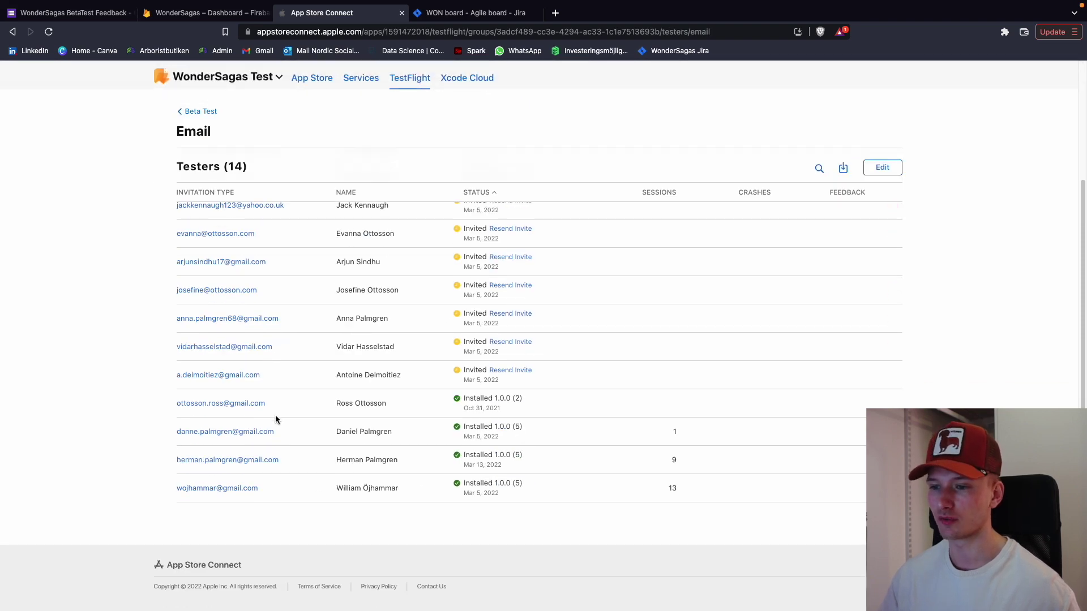
pyautogui.press('super+Left')
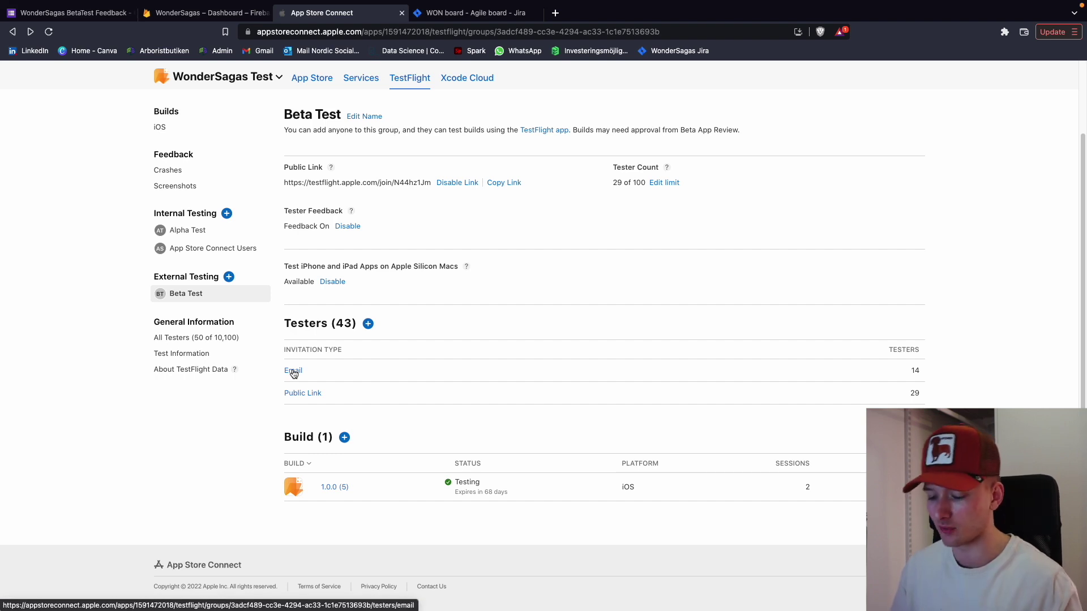
# - Scroll through the public link testers' sessions and feedback, then bring up the WonderSagas Firebase dashboard
pyautogui.click(294, 393)
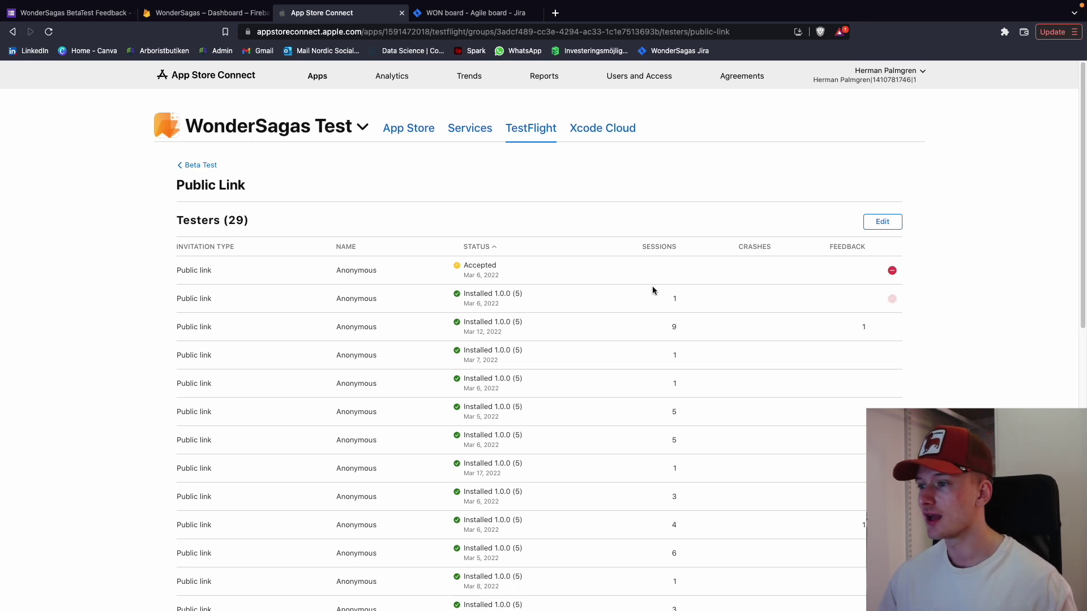
pyautogui.scroll(-5, 650, 280)
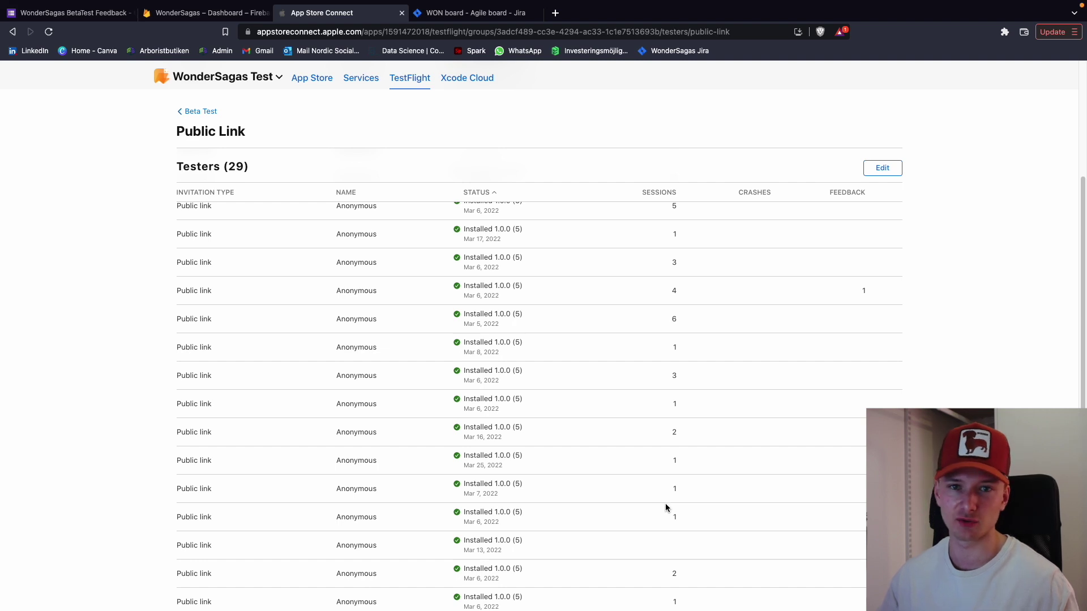
pyautogui.scroll(5, 651, 478)
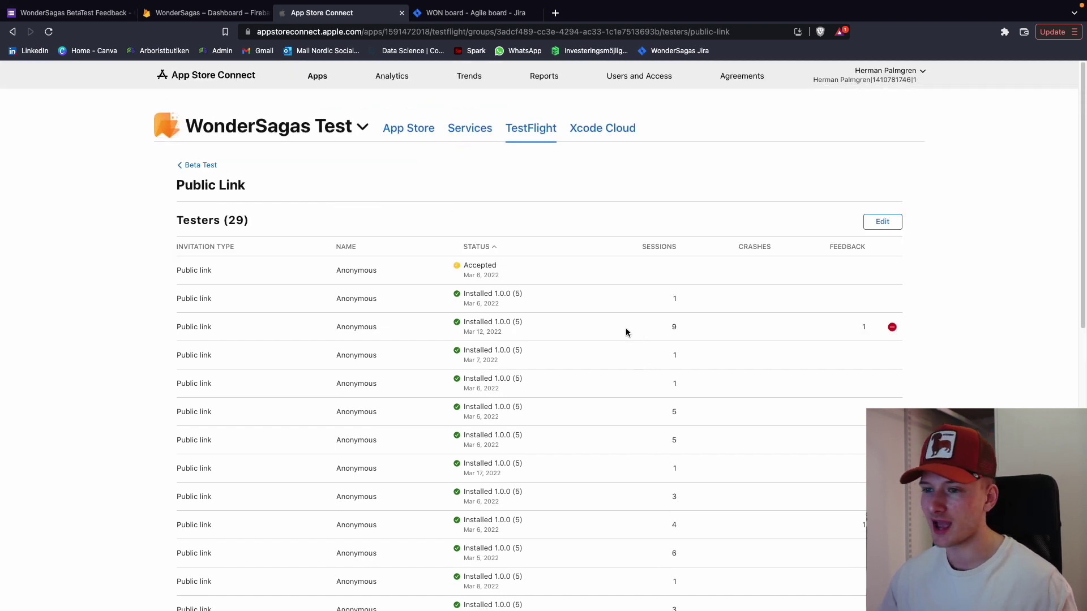
pyautogui.scroll(-8, 677, 327)
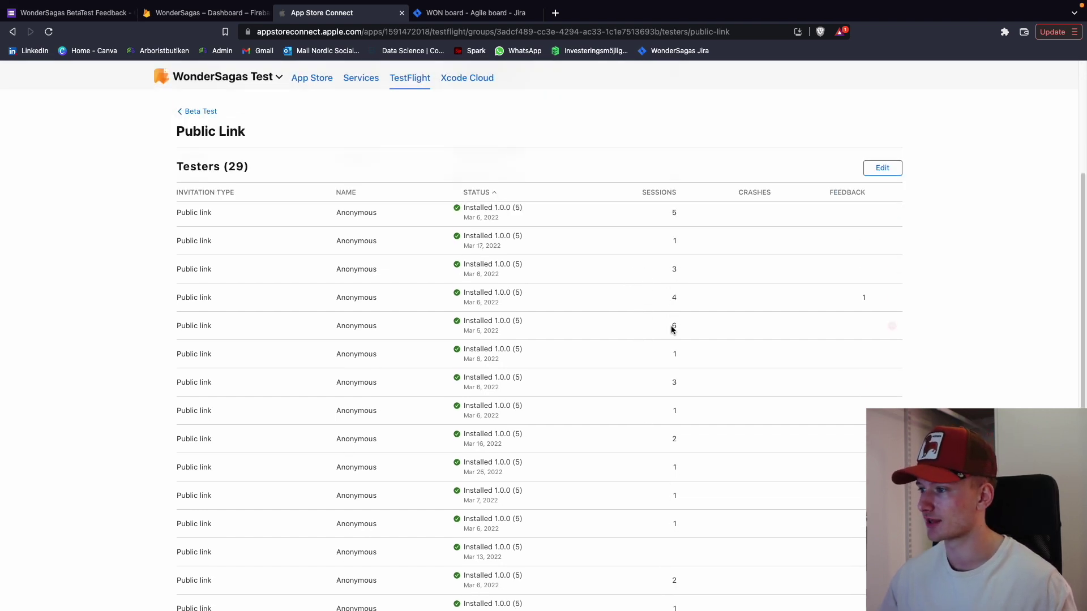
pyautogui.scroll(-3, 663, 491)
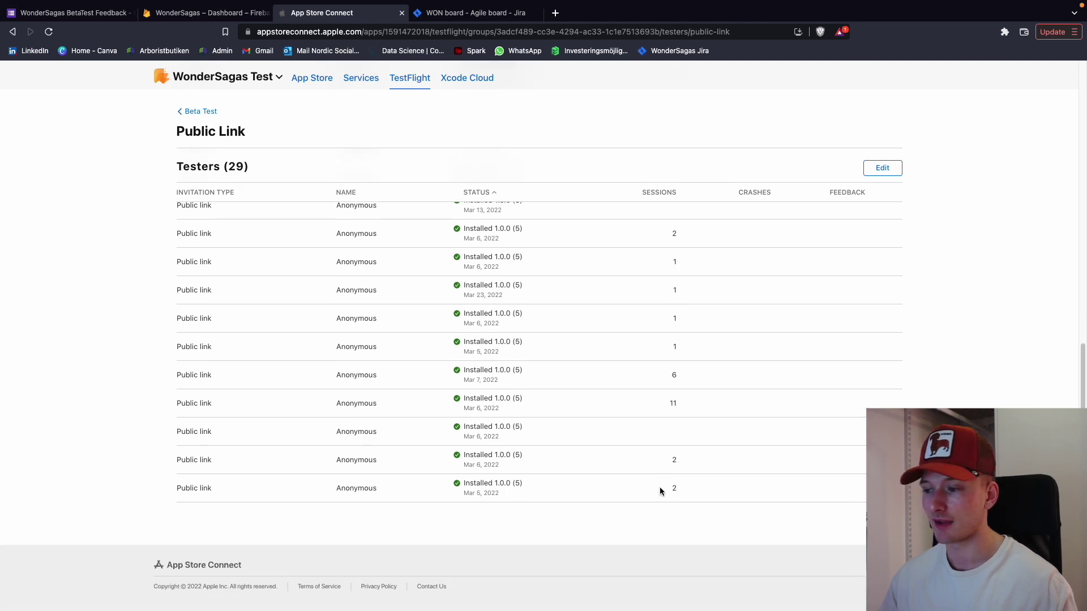
pyautogui.scroll(10, 535, 409)
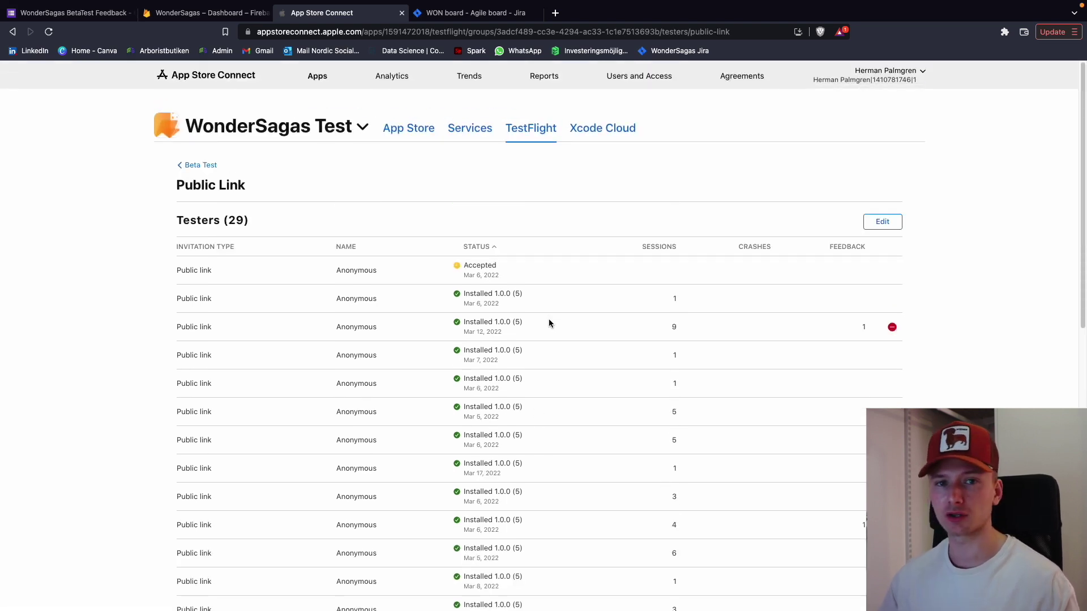
pyautogui.click(207, 12)
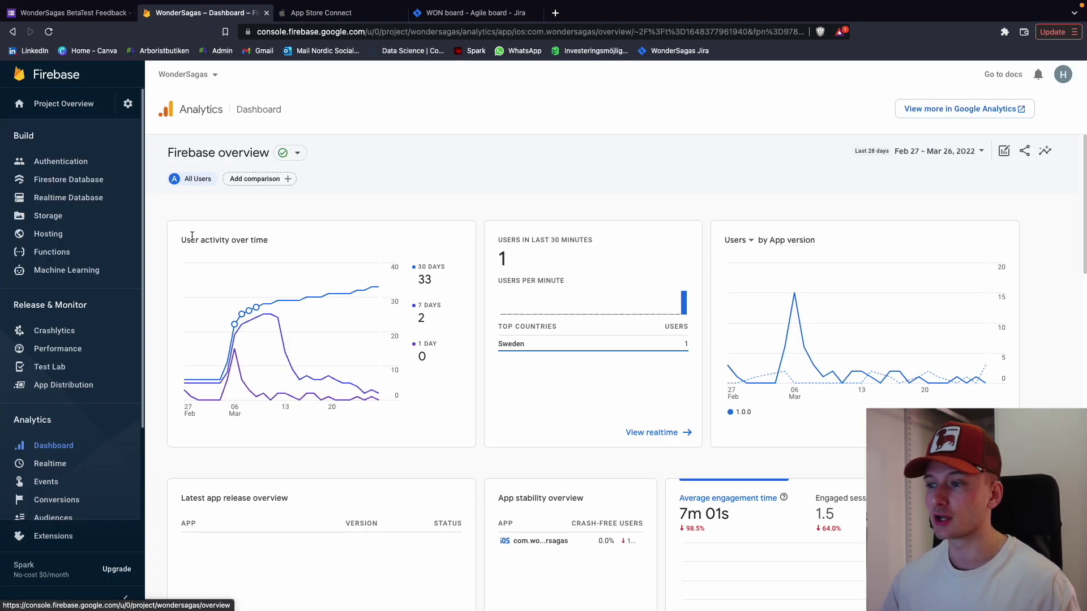
# - Open the WonderSagas device model report, where iPhone 11 leads with 5 of 32 users
pyautogui.scroll(-1, 478, 187)
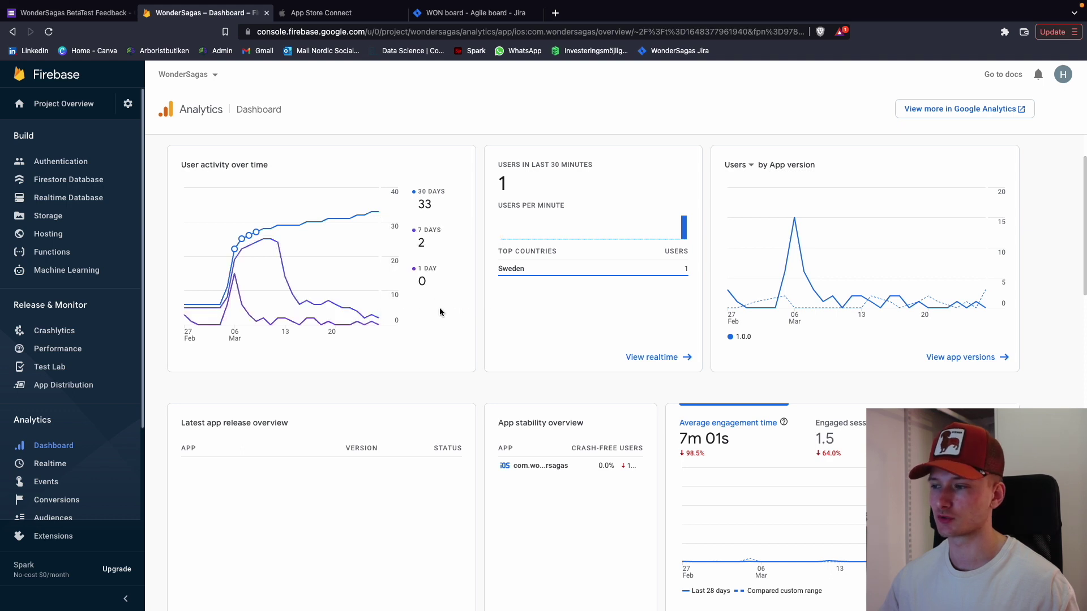
pyautogui.scroll(-1, 428, 294)
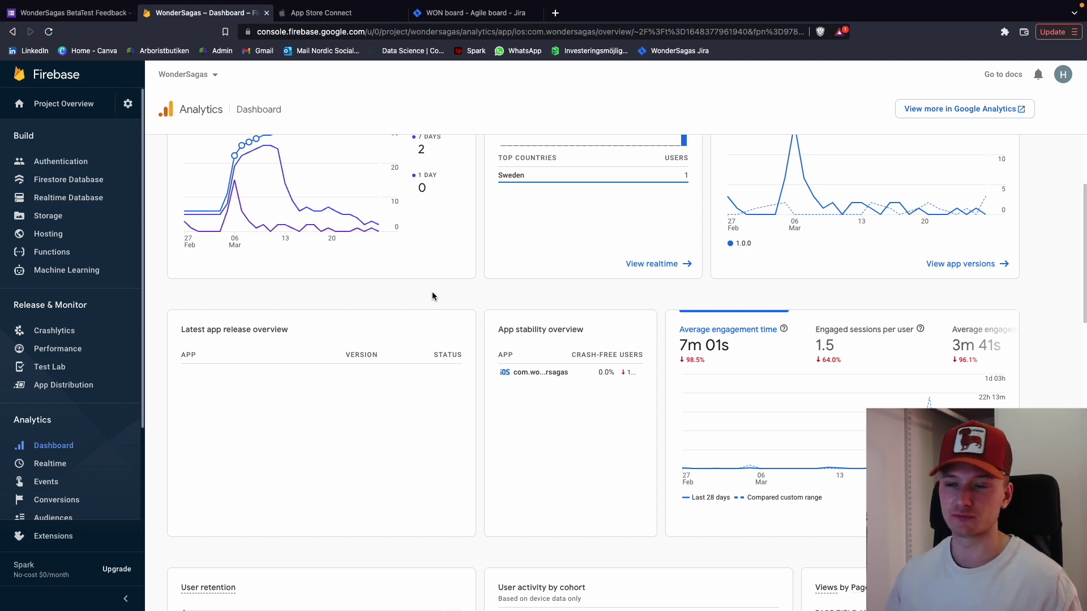
pyautogui.scroll(-10, 433, 297)
pyautogui.scroll(-8, 286, 265)
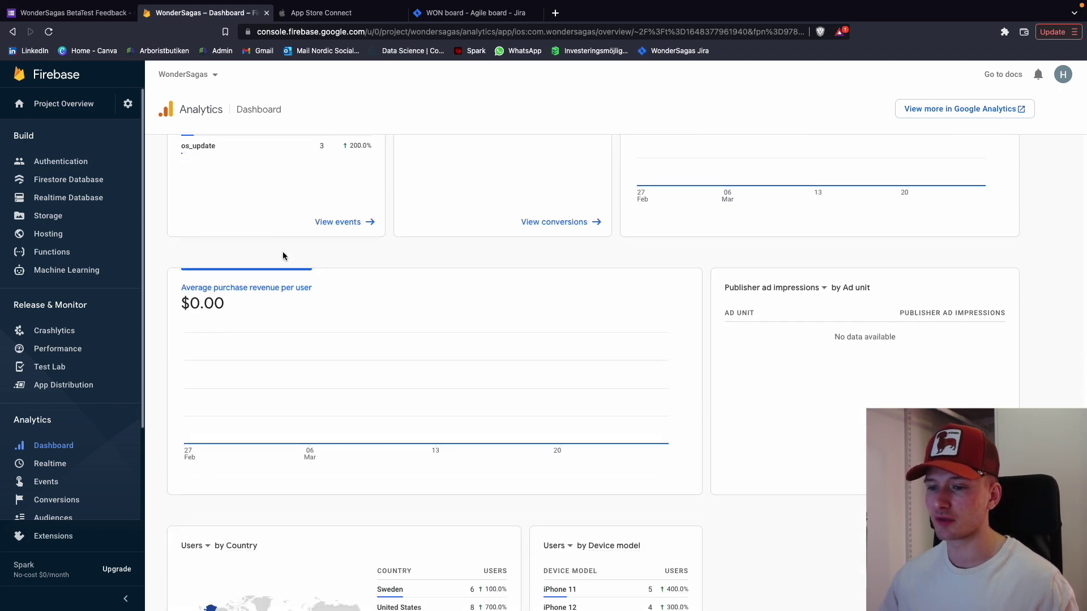
pyautogui.moveTo(469, 424)
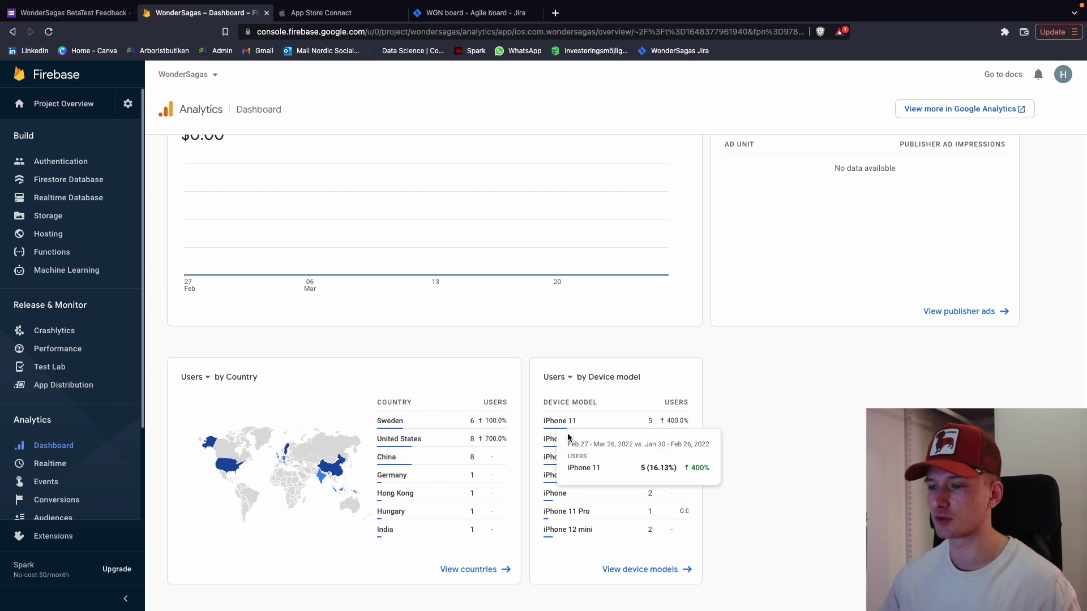
pyautogui.moveTo(488, 463)
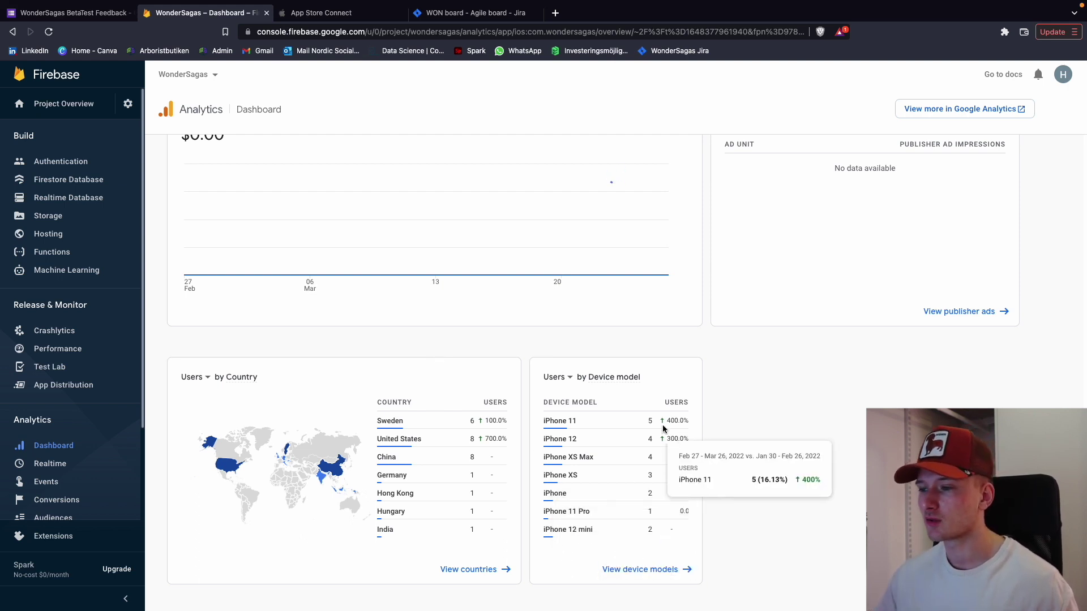
pyautogui.click(634, 570)
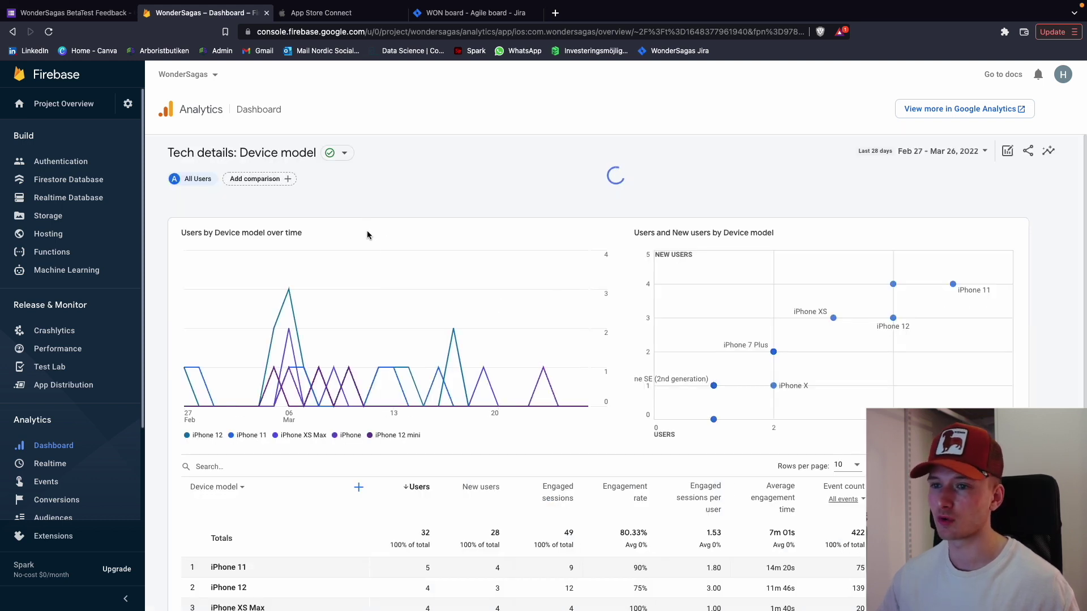
pyautogui.scroll(-3, 395, 299)
pyautogui.scroll(-1, 394, 318)
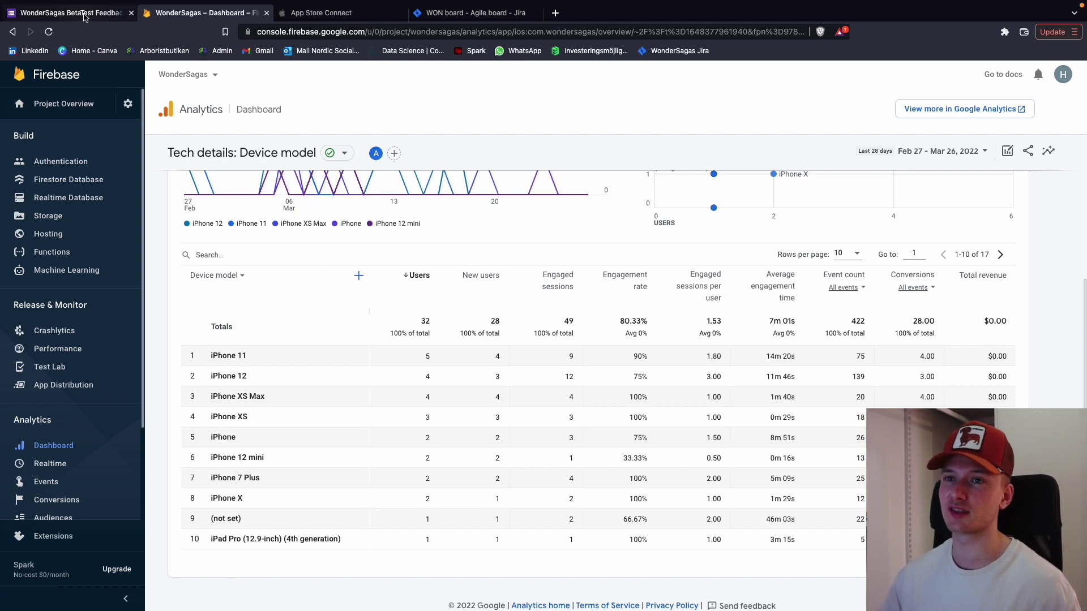
# - Close Firebase and read the UI-design ratings in the WonderSagas BetaTest Feedback responses
pyautogui.click(267, 12)
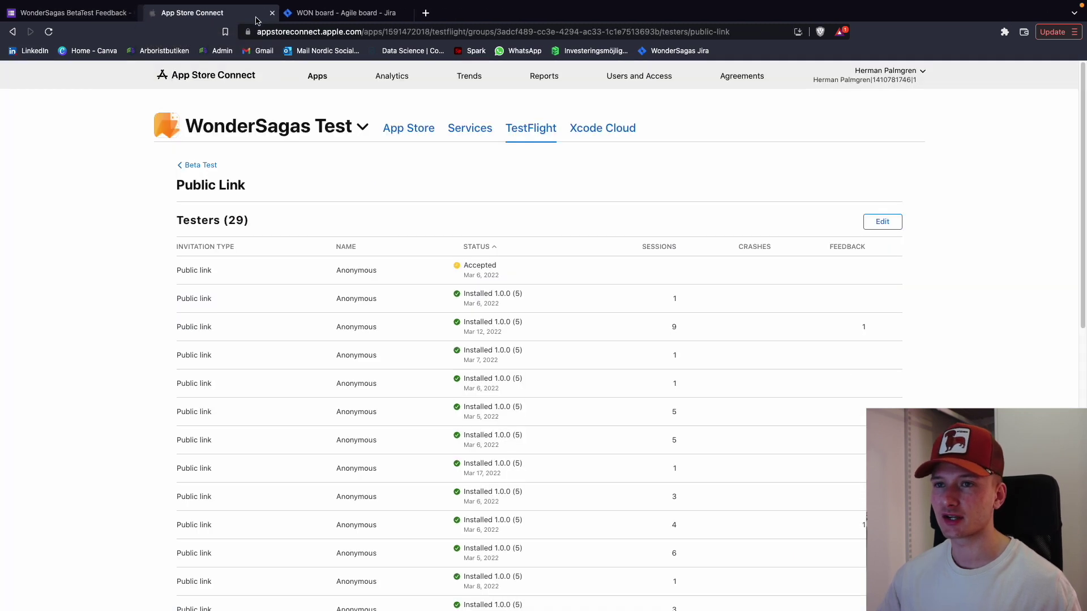
pyautogui.click(54, 8)
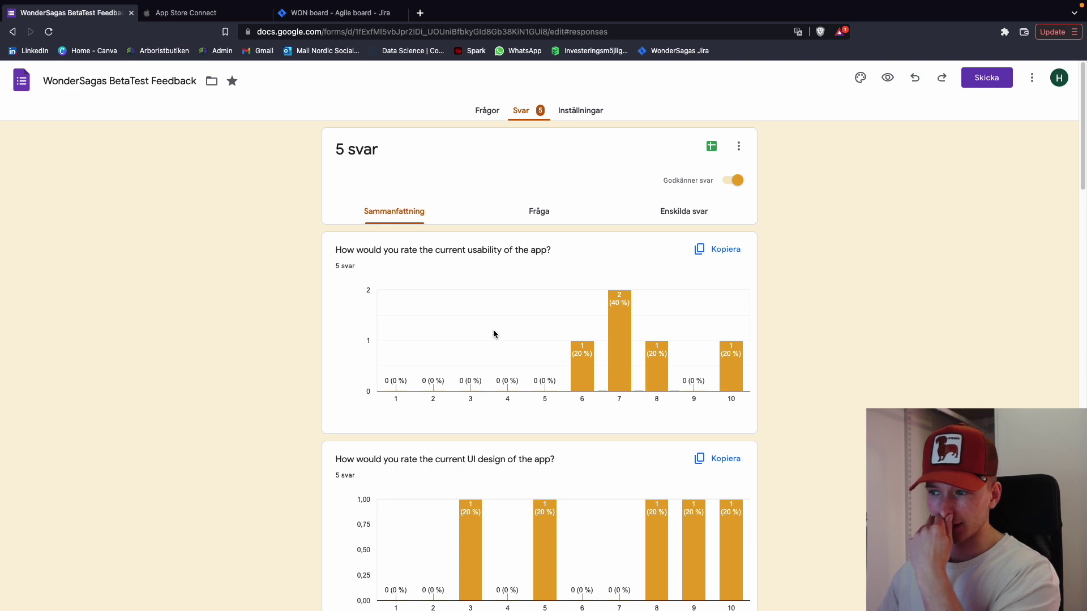
pyautogui.moveTo(619, 322)
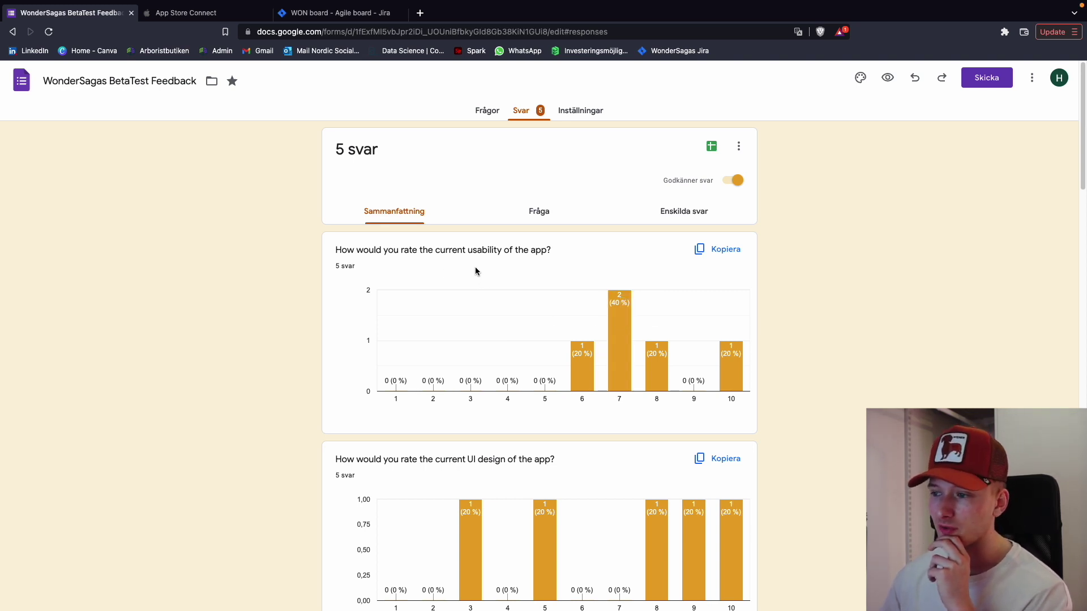
pyautogui.scroll(-1, 476, 272)
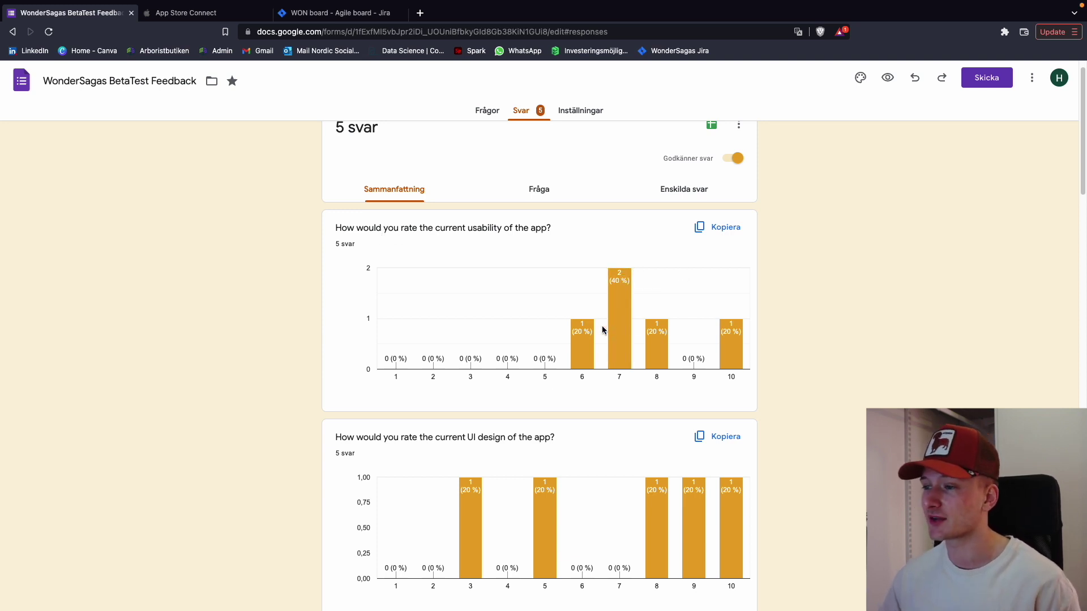
pyautogui.moveTo(738, 346)
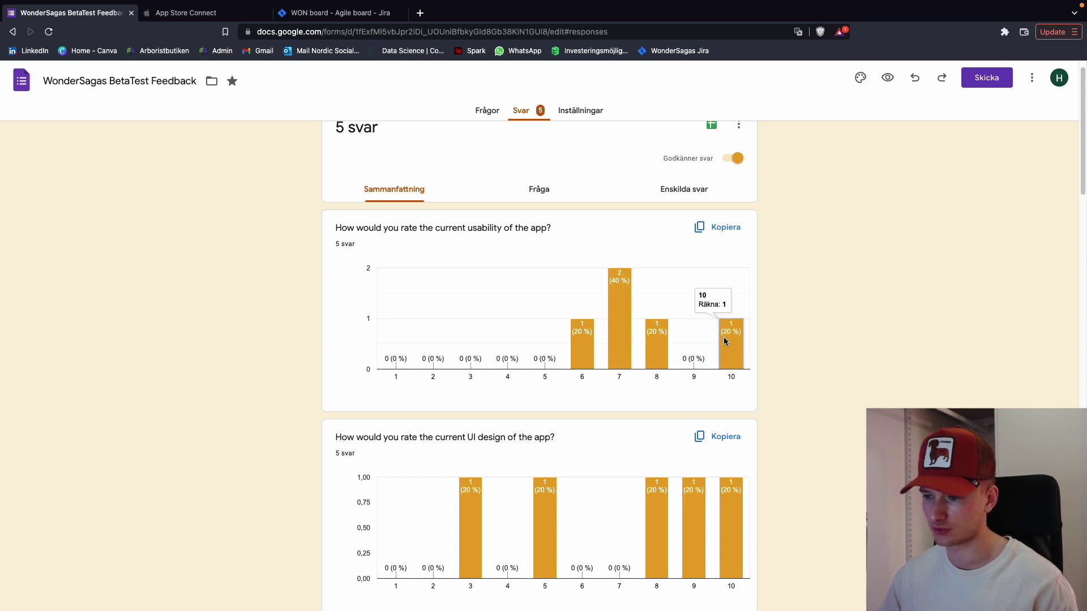
pyautogui.scroll(-3, 610, 334)
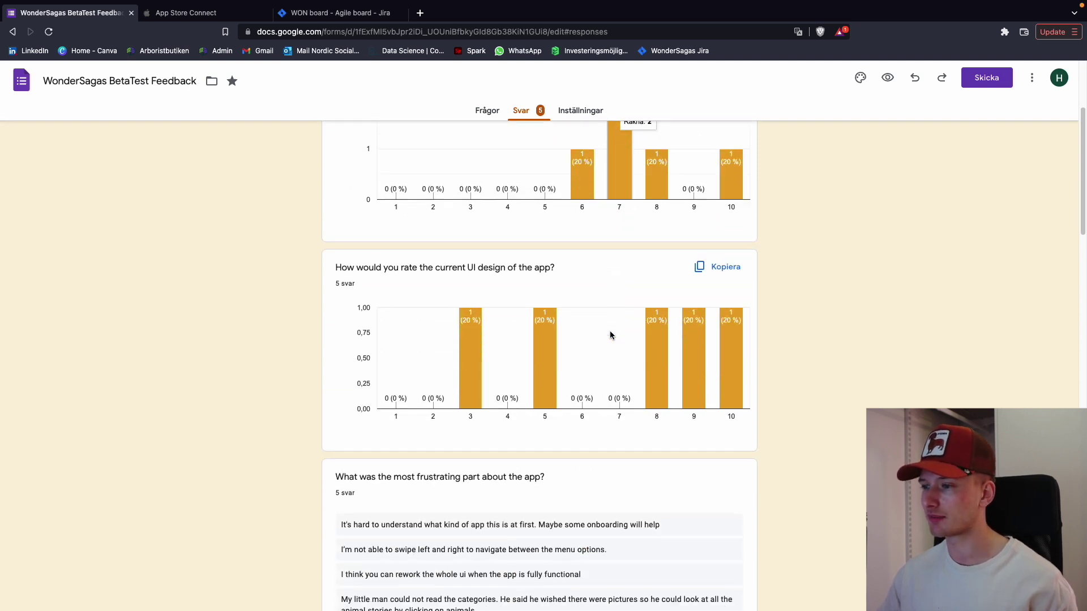
pyautogui.scroll(2, 611, 324)
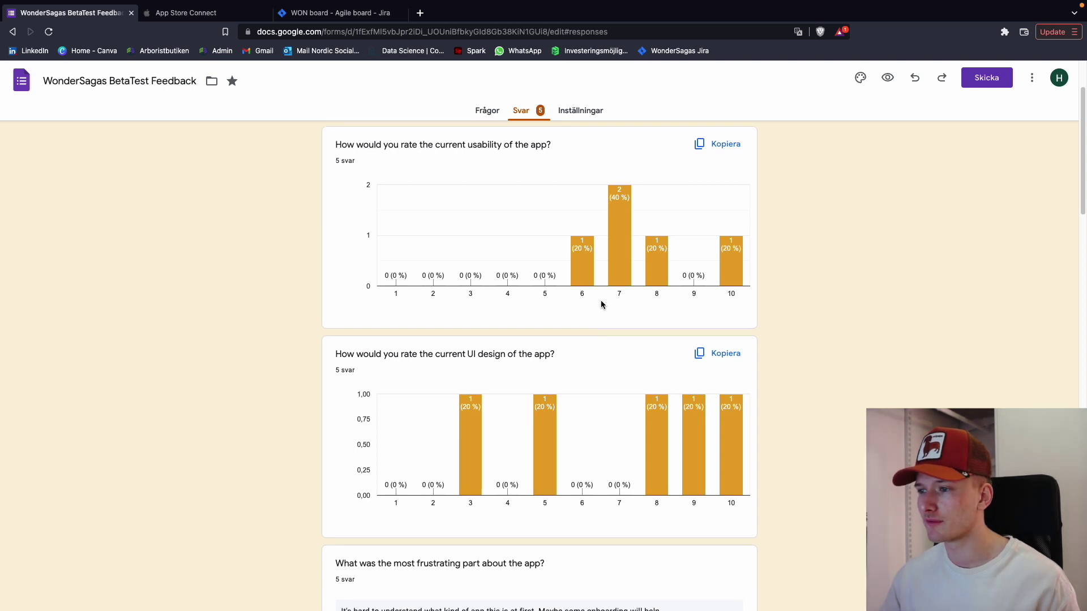
pyautogui.scroll(-2, 601, 303)
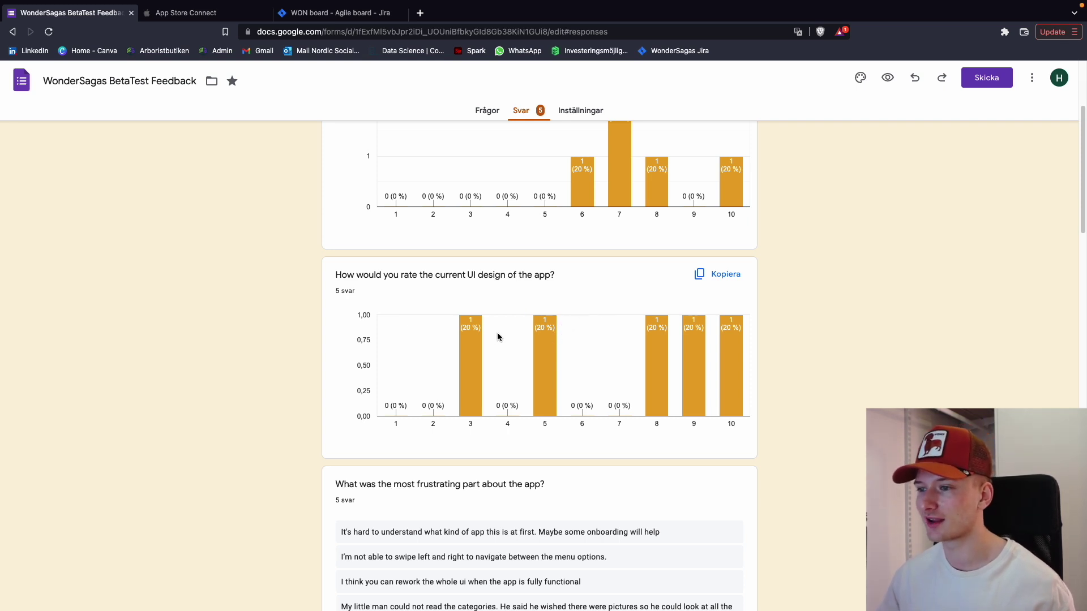
# - Read the frustrating-part answers, highlighting the onboarding request, then return to the WON board
pyautogui.moveTo(730, 387)
pyautogui.scroll(-2, 607, 355)
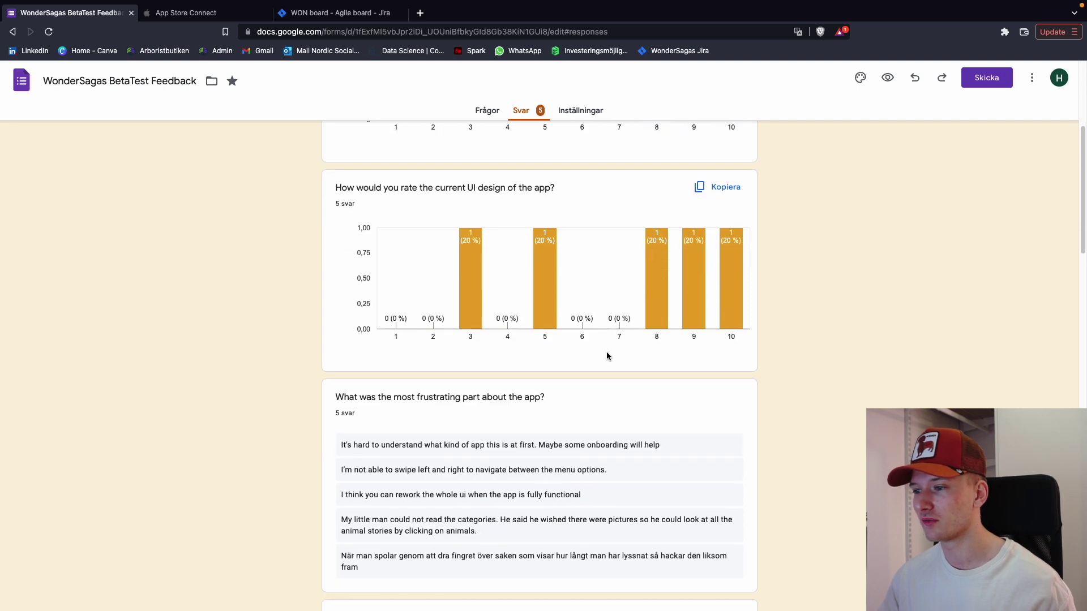
pyautogui.scroll(2, 606, 352)
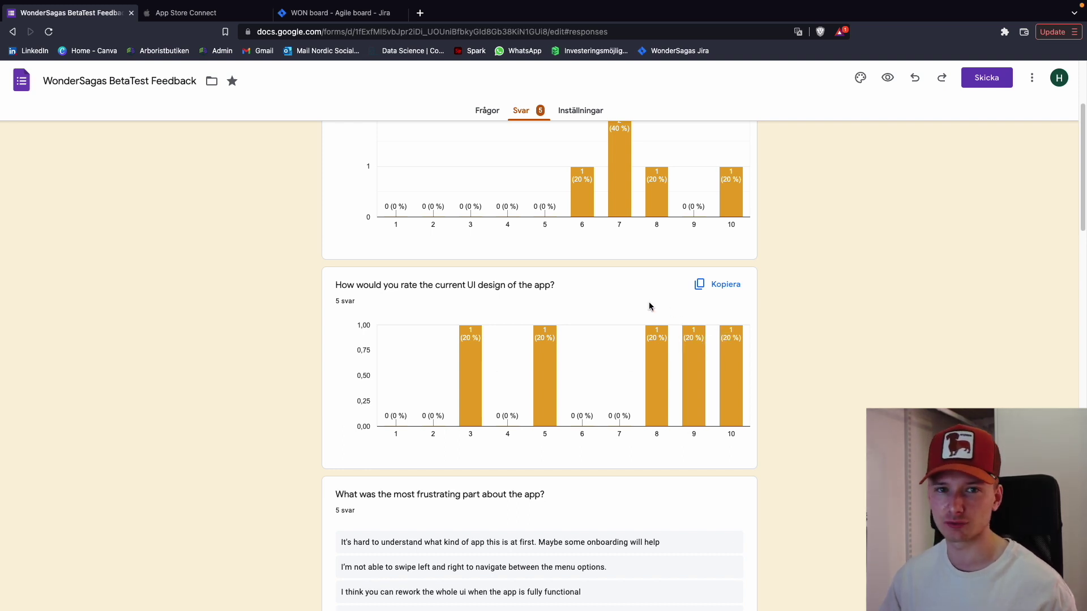
pyautogui.scroll(-2, 633, 306)
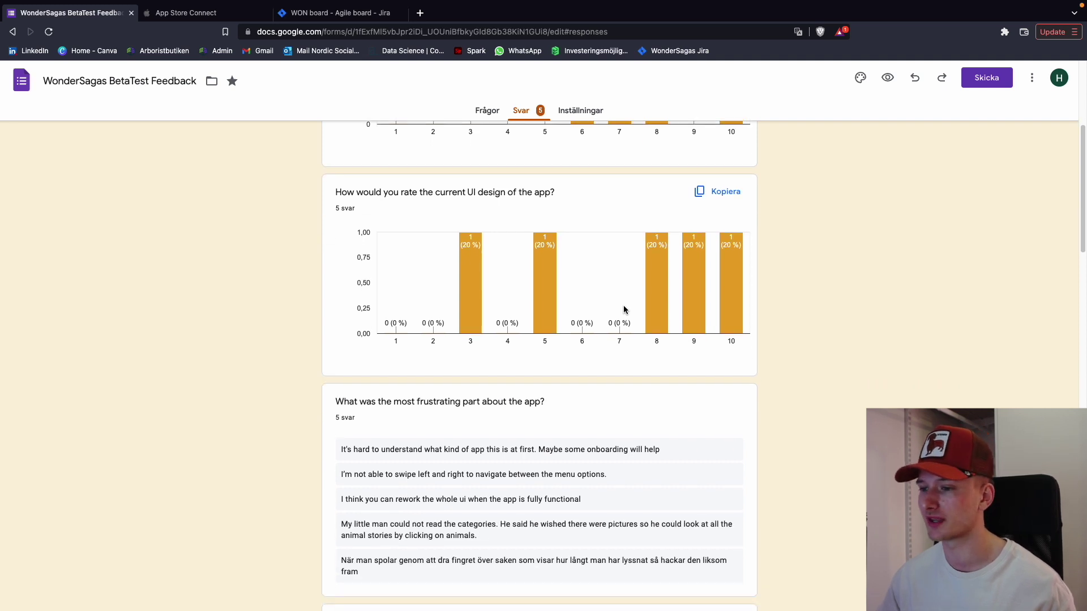
pyautogui.scroll(-2, 624, 307)
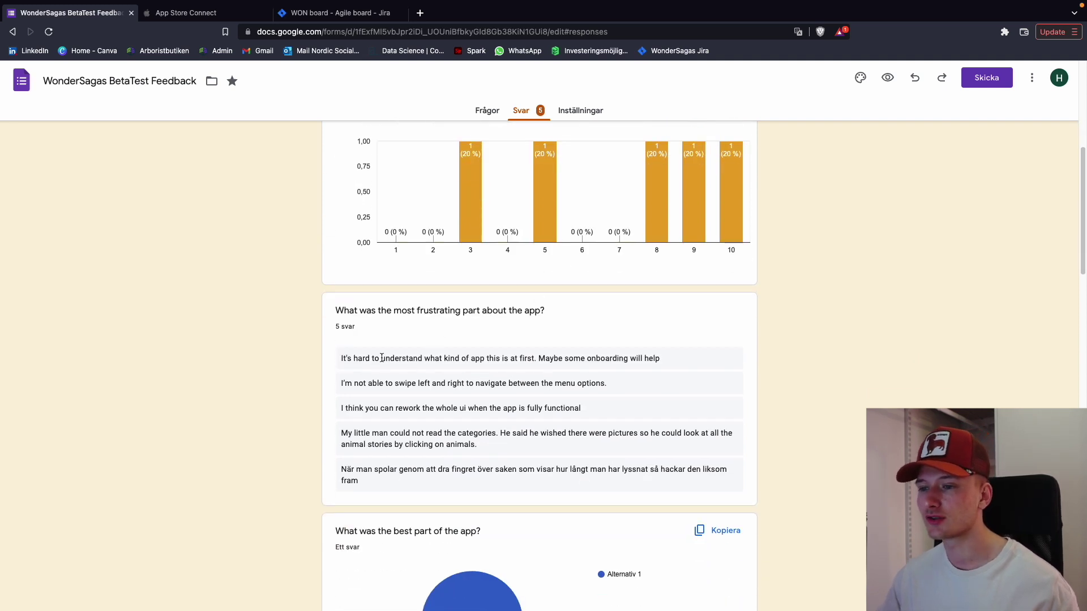
pyautogui.scroll(-1, 382, 358)
pyautogui.moveTo(335, 307); pyautogui.dragTo(544, 309)
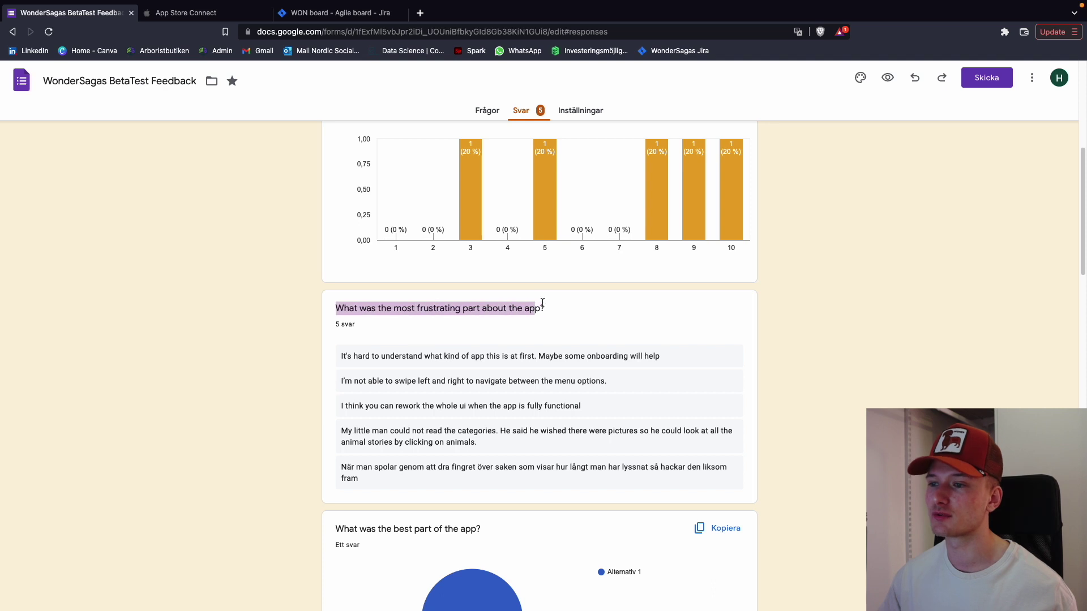
pyautogui.click(559, 323)
pyautogui.moveTo(674, 356); pyautogui.dragTo(376, 336)
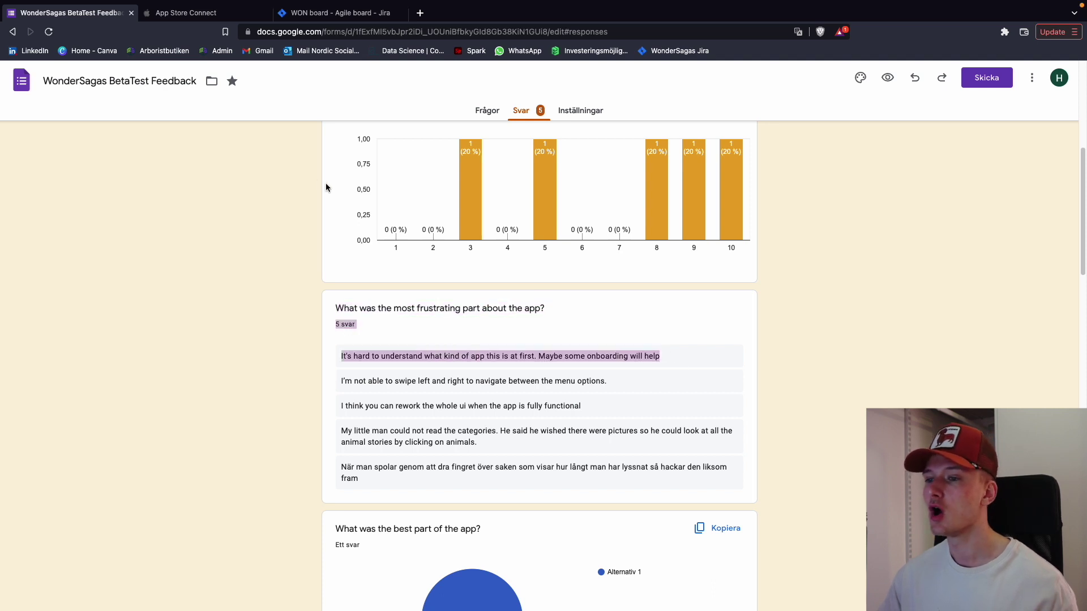
pyautogui.click(331, 16)
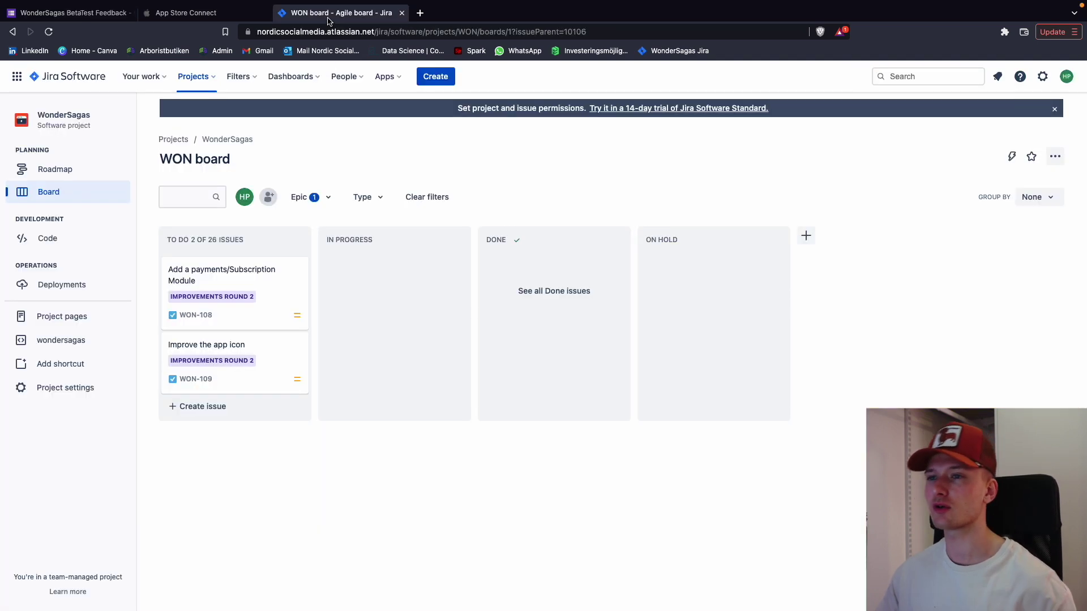
# - Create To Do issue WON-112 'Add instructions/onboarding', then go back to the feedback responses
pyautogui.click(197, 407)
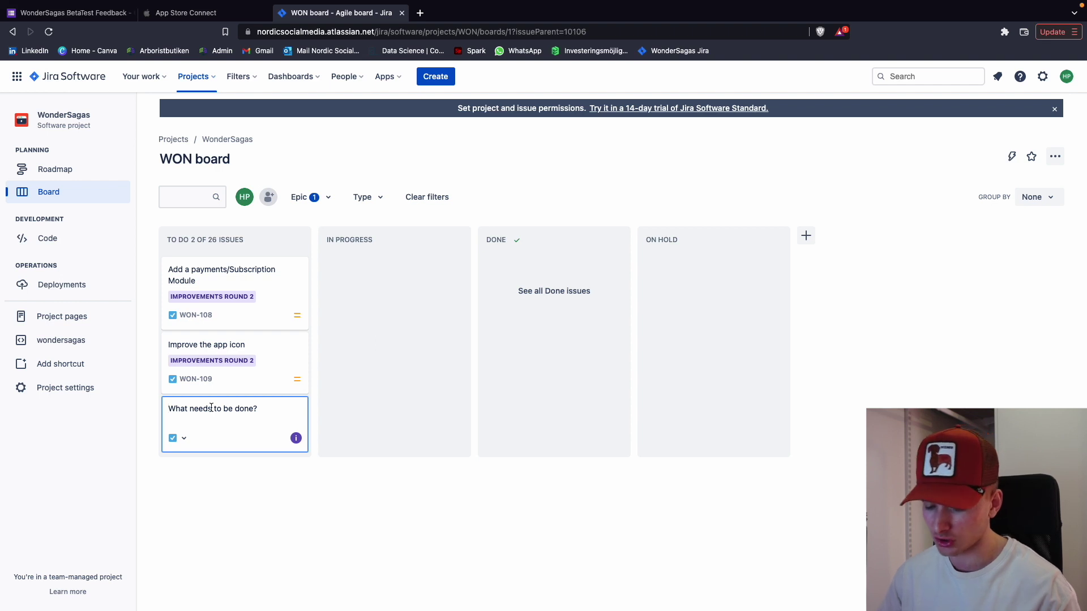
pyautogui.write('Add ')
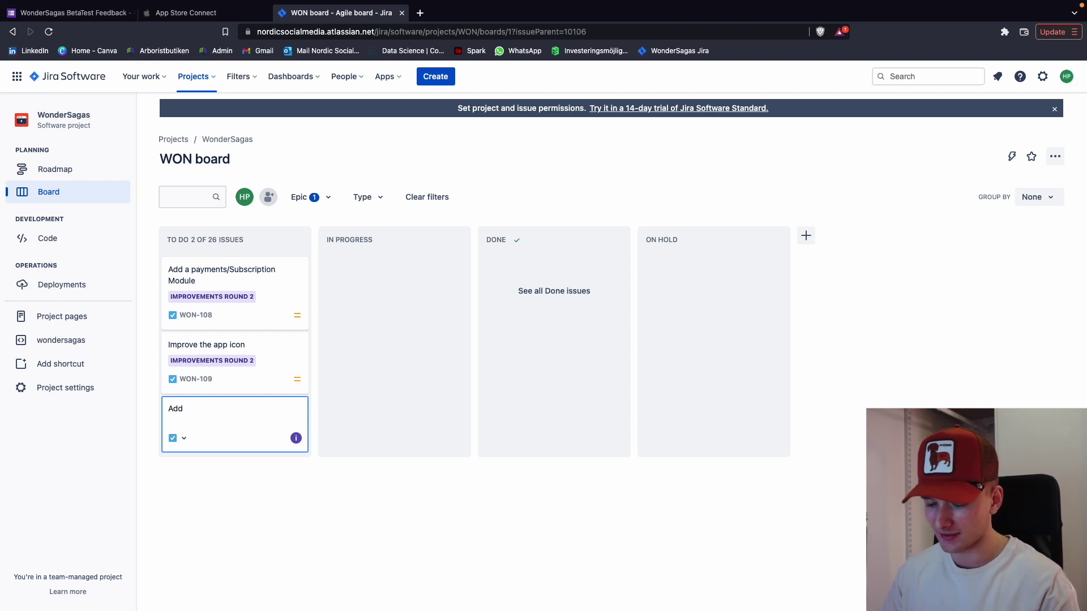
pyautogui.write('inst')
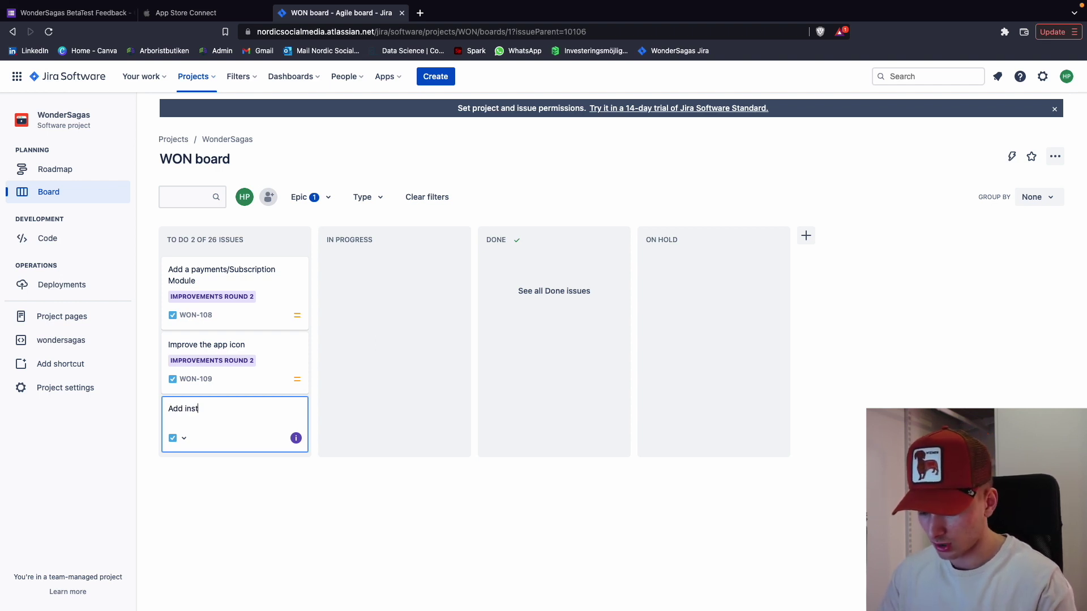
pyautogui.write('ructio')
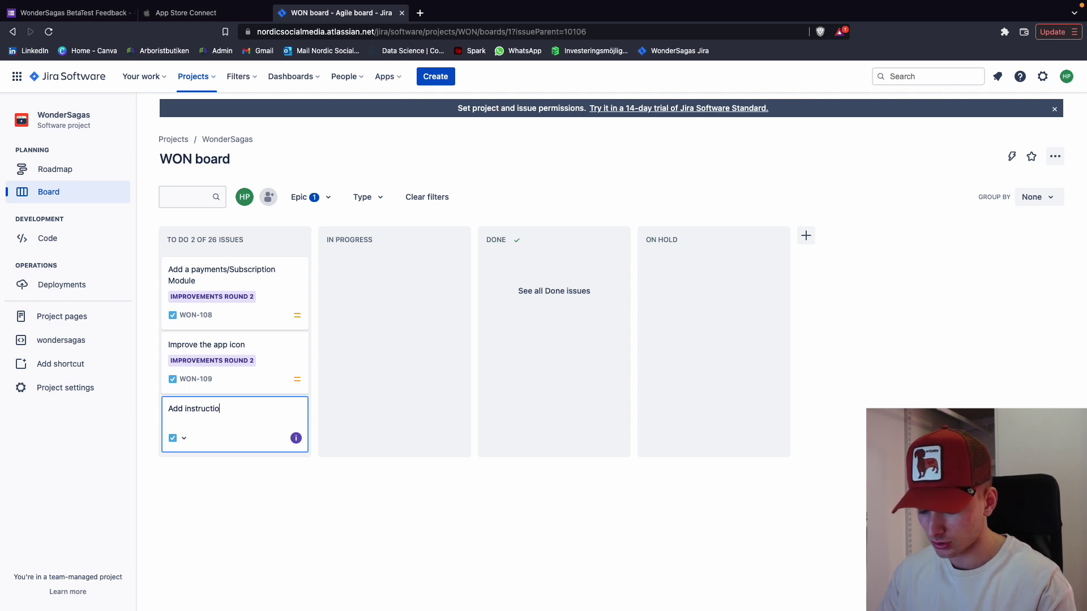
pyautogui.write('ns/on')
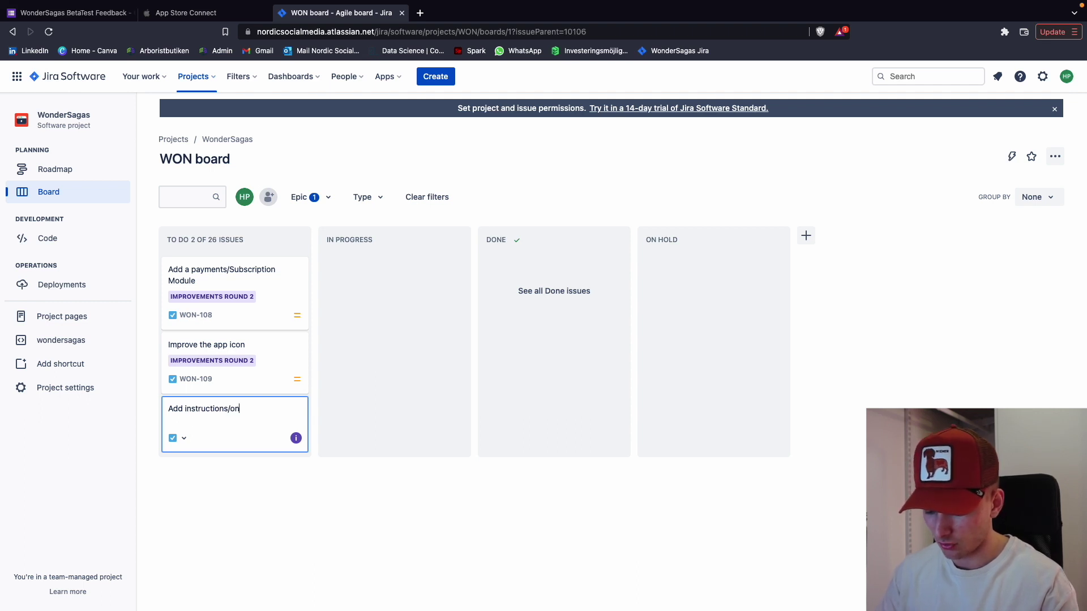
pyautogui.write('boarding')
pyautogui.press('Return')
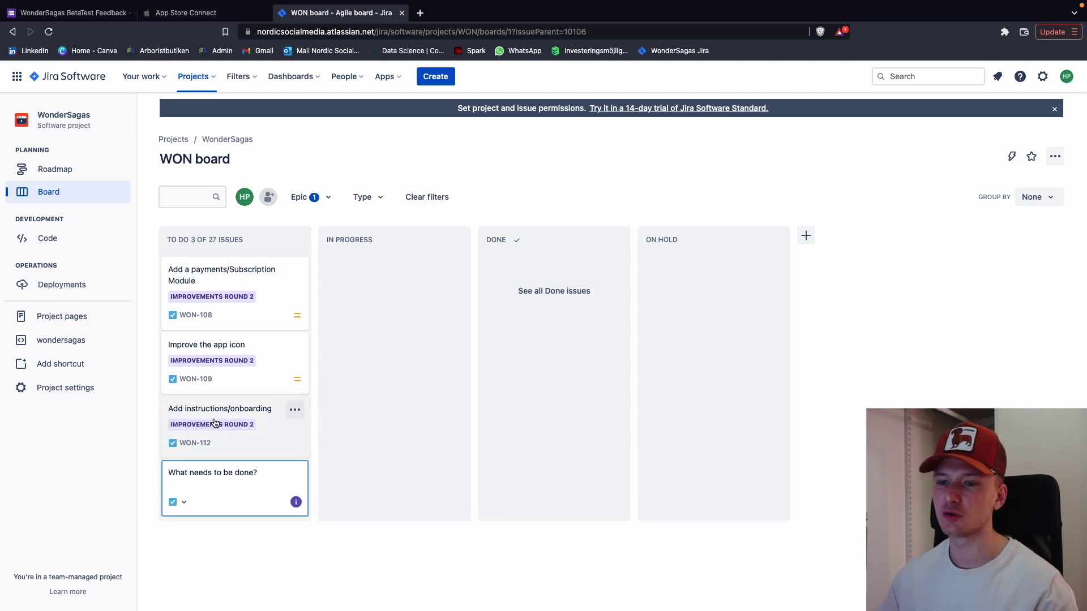
pyautogui.click(68, 13)
# - Highlight the complaint about not swiping between menu options, then return to the WON board
pyautogui.click(374, 389)
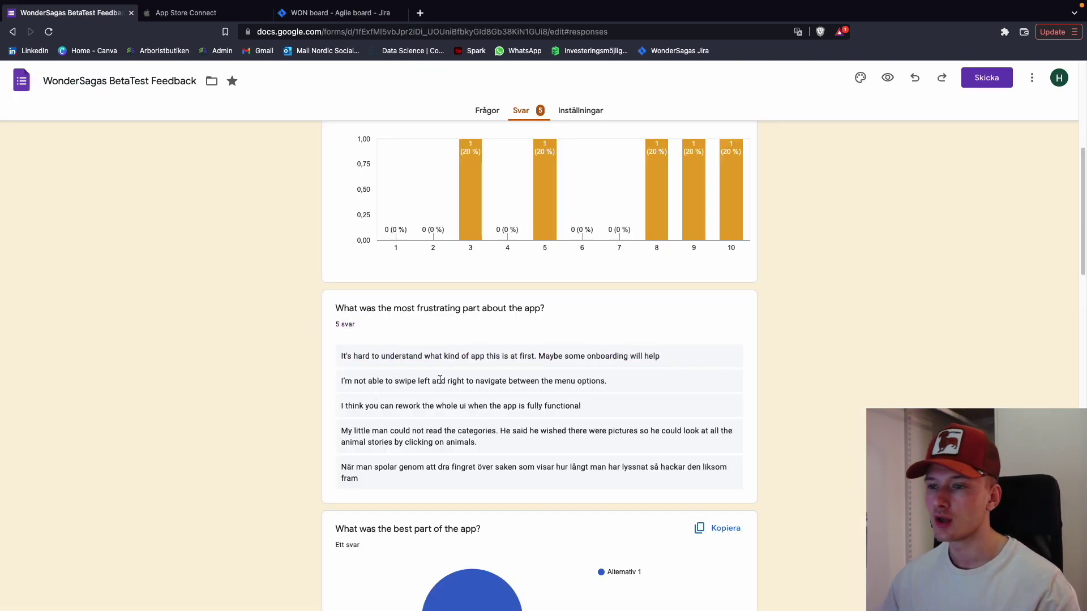
pyautogui.moveTo(641, 381); pyautogui.dragTo(341, 382)
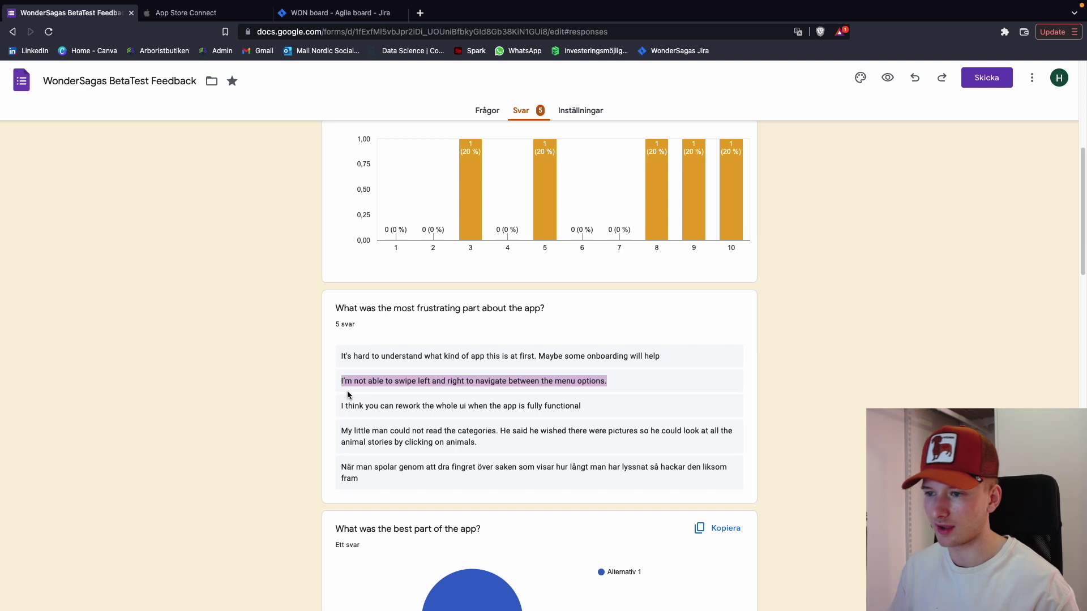
pyautogui.click(337, 17)
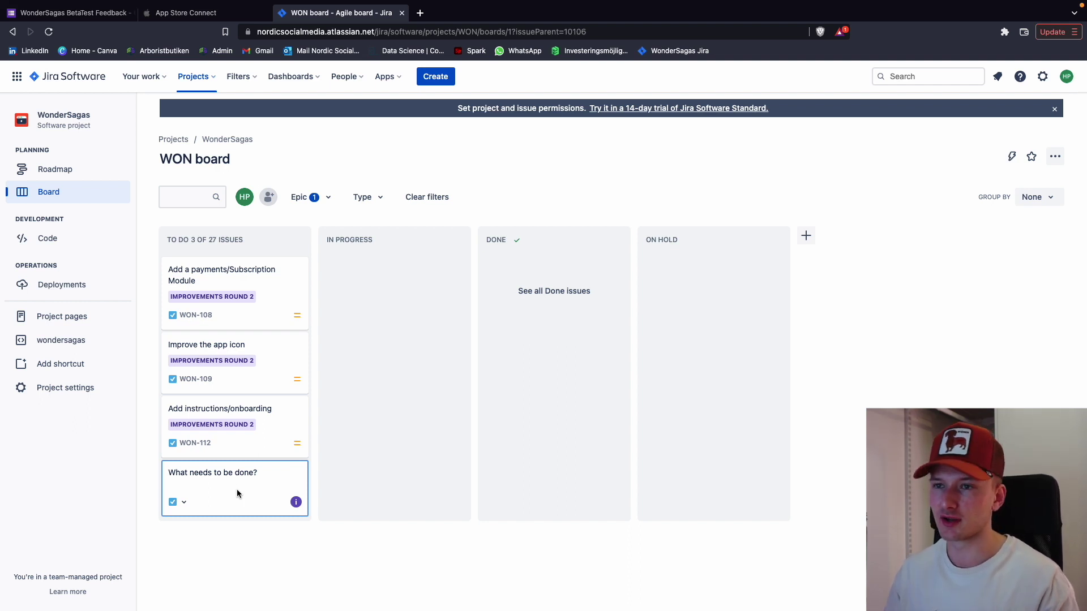
# - Create the To Do issue 'Make menus swipeable', then return to the feedback responses
pyautogui.write('Mk')
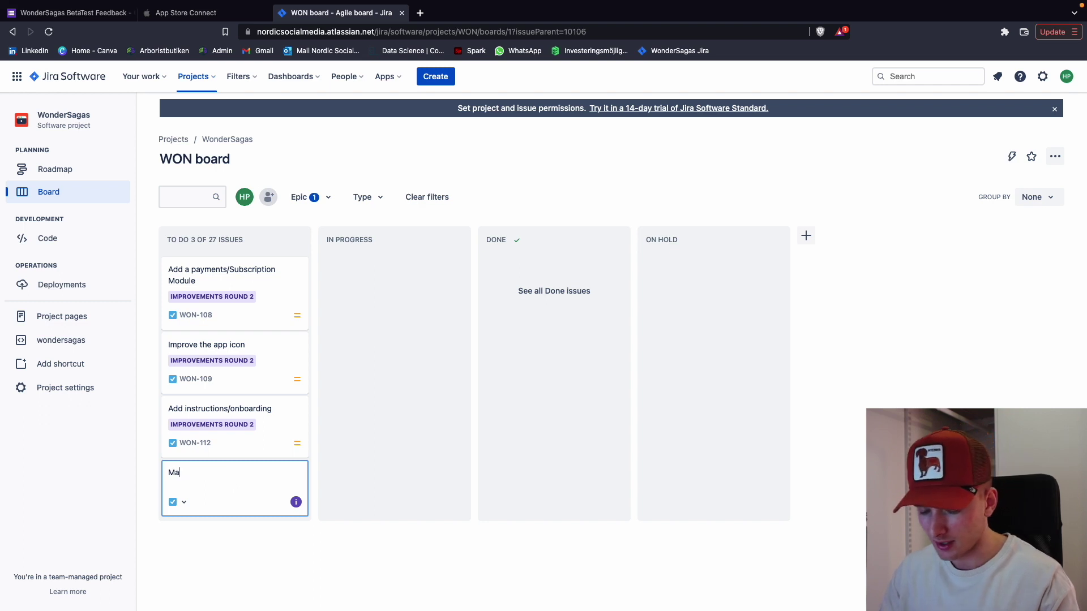
pyautogui.write('ke menus')
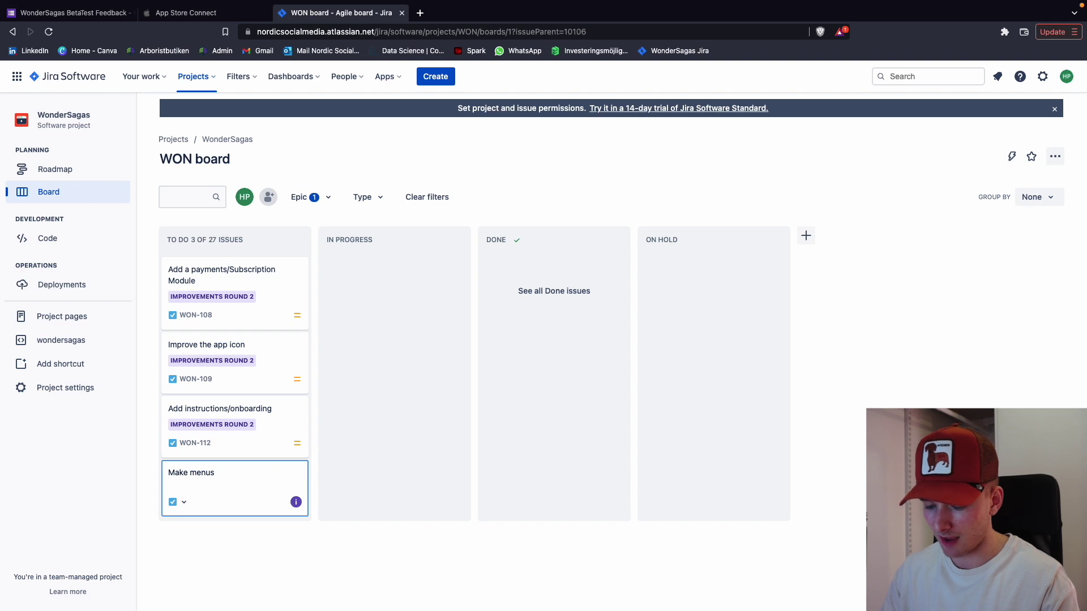
pyautogui.write(' swipea')
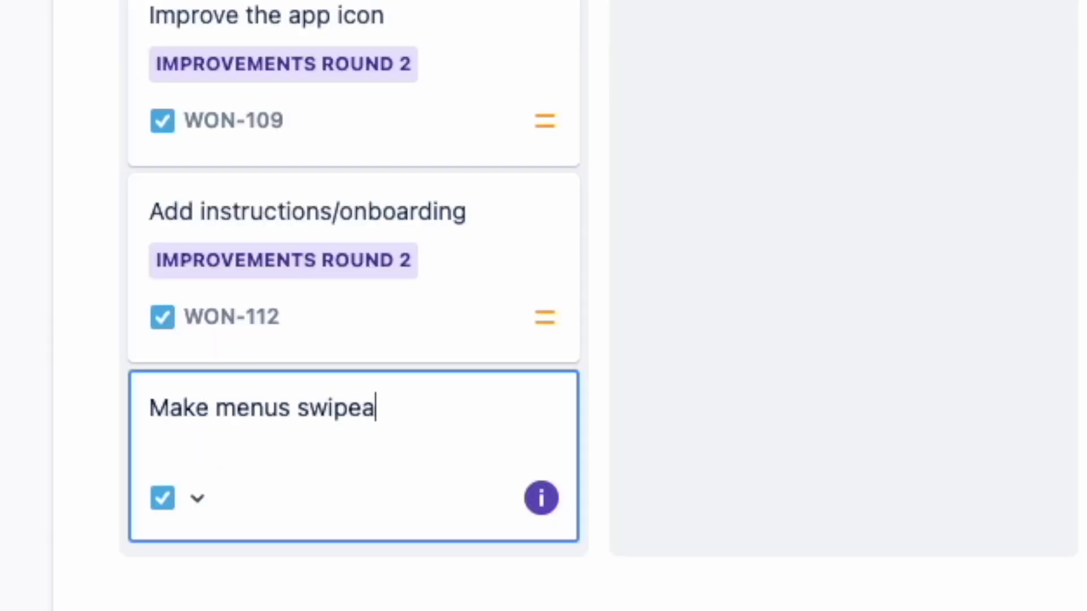
pyautogui.press('BackSpace')
pyautogui.press('BackSpace')
pyautogui.write('eable')
pyautogui.press('Return')
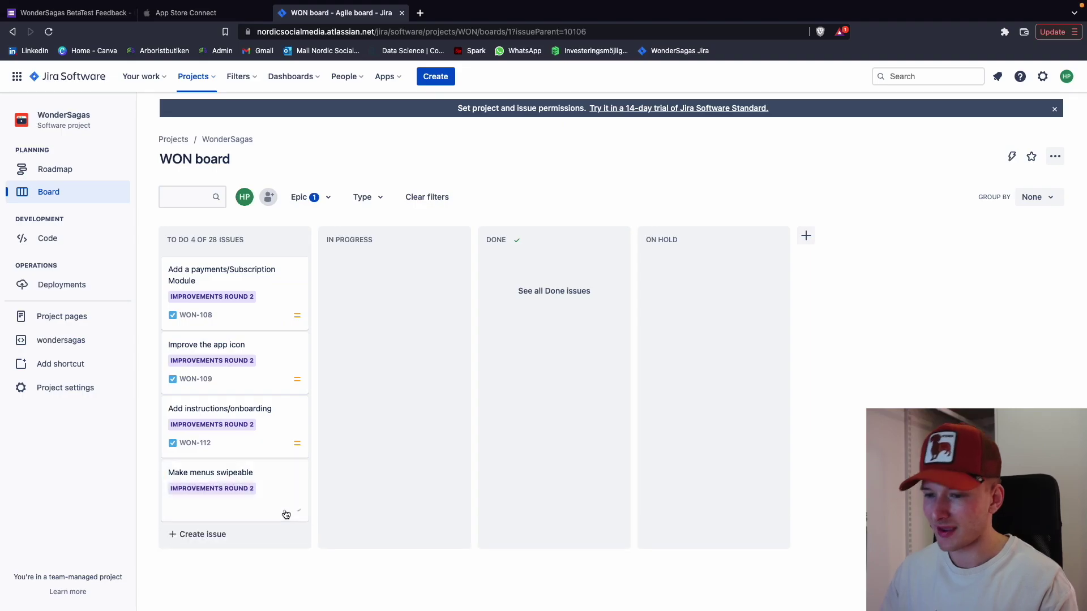
pyautogui.click(88, 16)
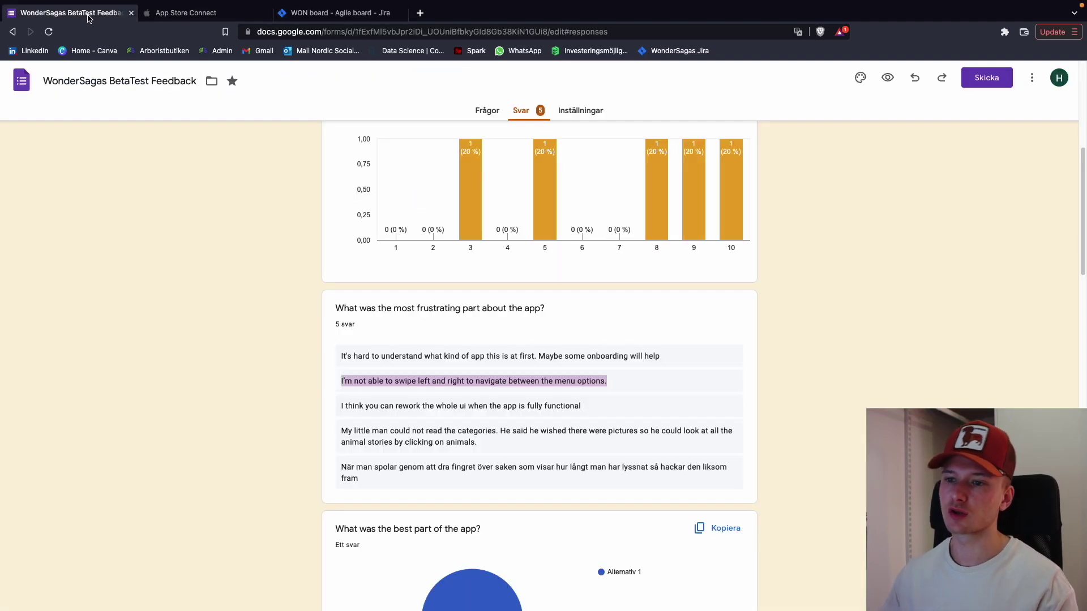
# - Read the remaining frustration answers, highlighting the UI-rework and 'My little man' responses
pyautogui.scroll(-4, 484, 198)
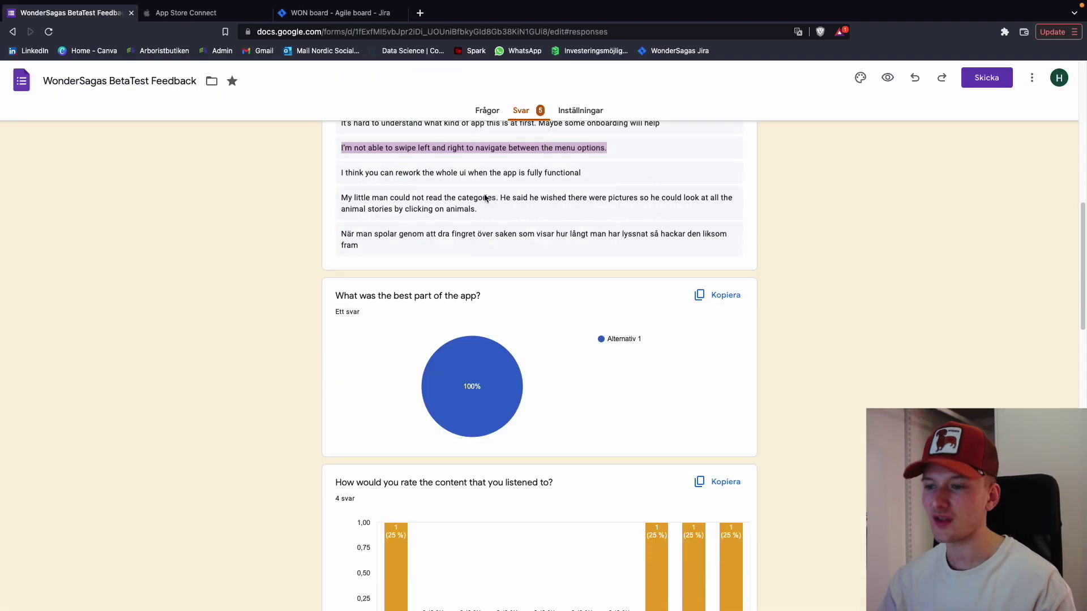
pyautogui.moveTo(583, 177); pyautogui.dragTo(334, 177)
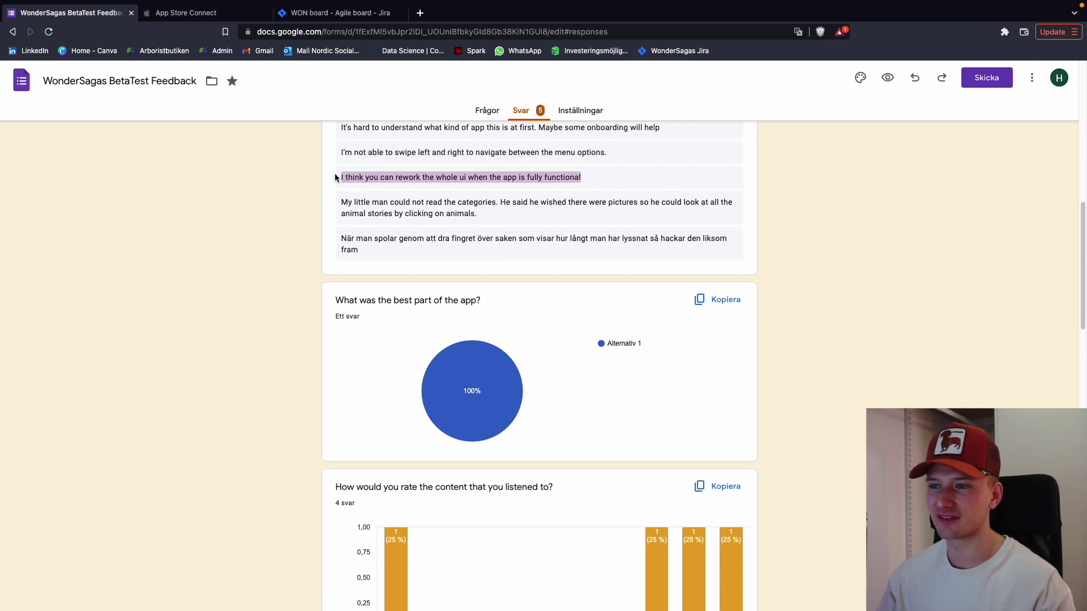
pyautogui.scroll(1, 339, 181)
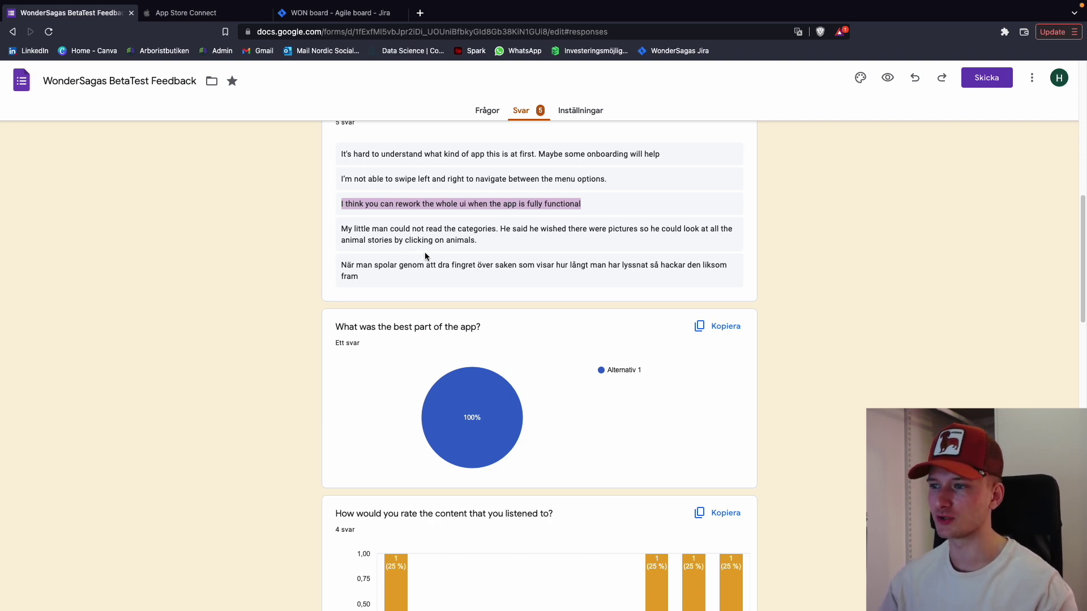
pyautogui.scroll(1, 424, 252)
pyautogui.click(388, 232)
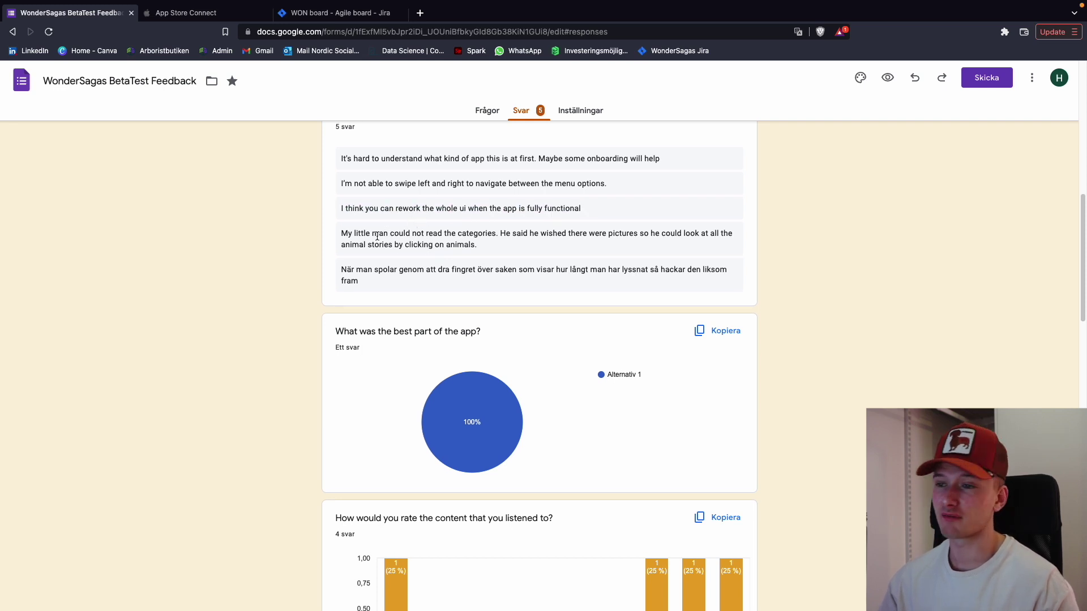
pyautogui.moveTo(372, 233); pyautogui.dragTo(380, 233)
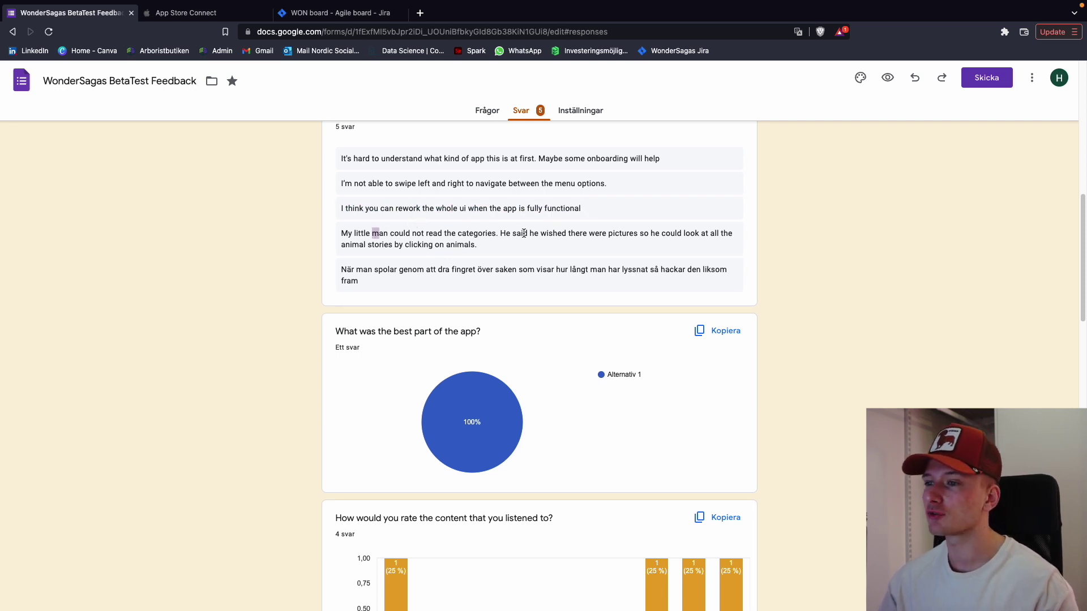
pyautogui.click(471, 247)
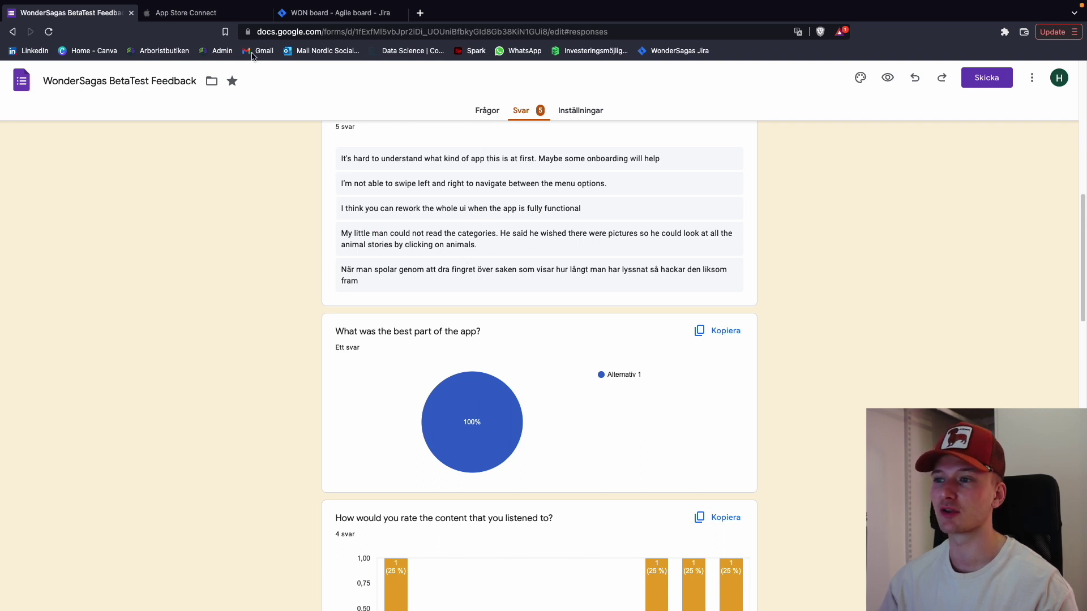
pyautogui.click(218, 15)
# - Create a To Do issue titled 'Make emojis for the categories' under Improvements Round 2
pyautogui.click(340, 12)
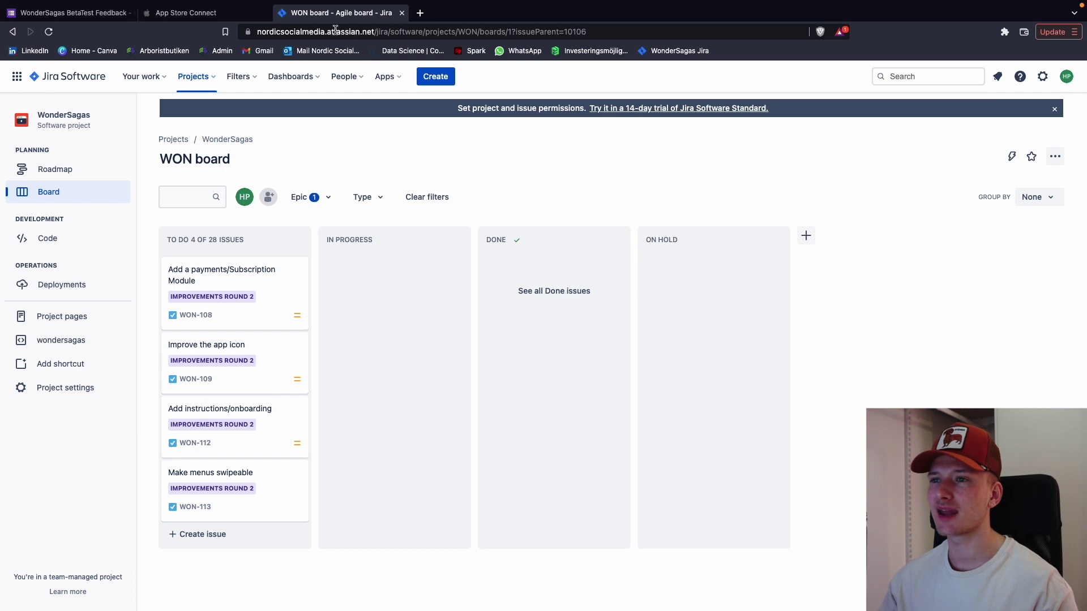
pyautogui.click(204, 532)
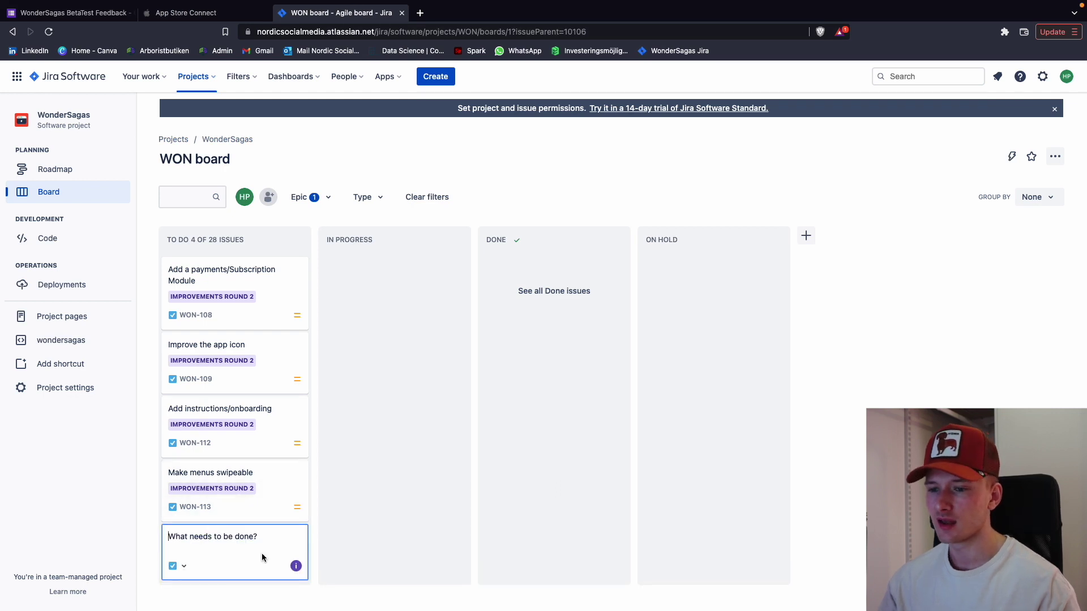
pyautogui.write('Make')
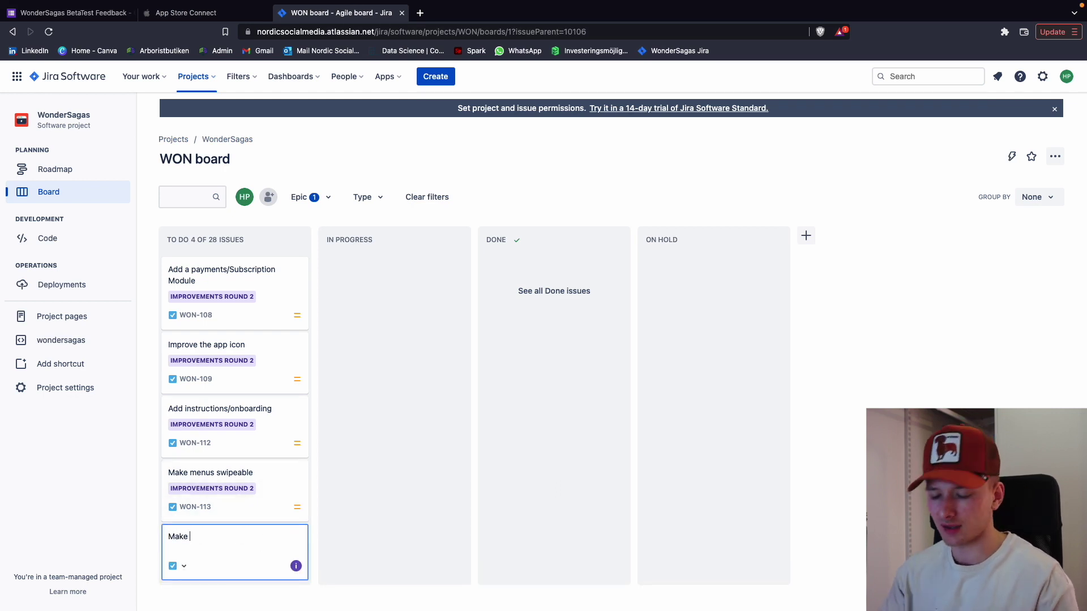
pyautogui.write(' emojis ')
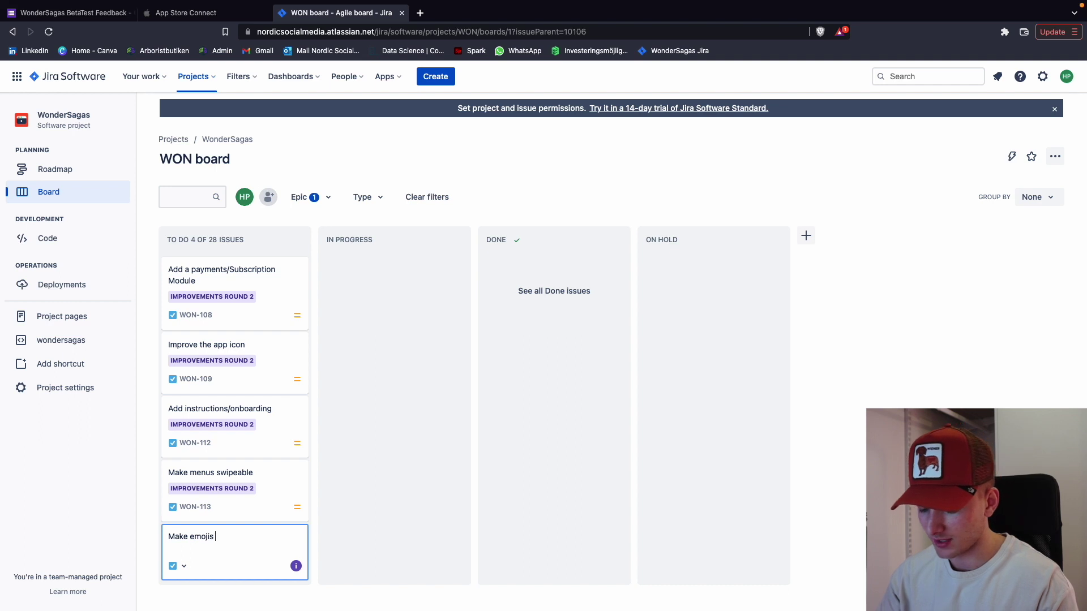
pyautogui.write('for the ')
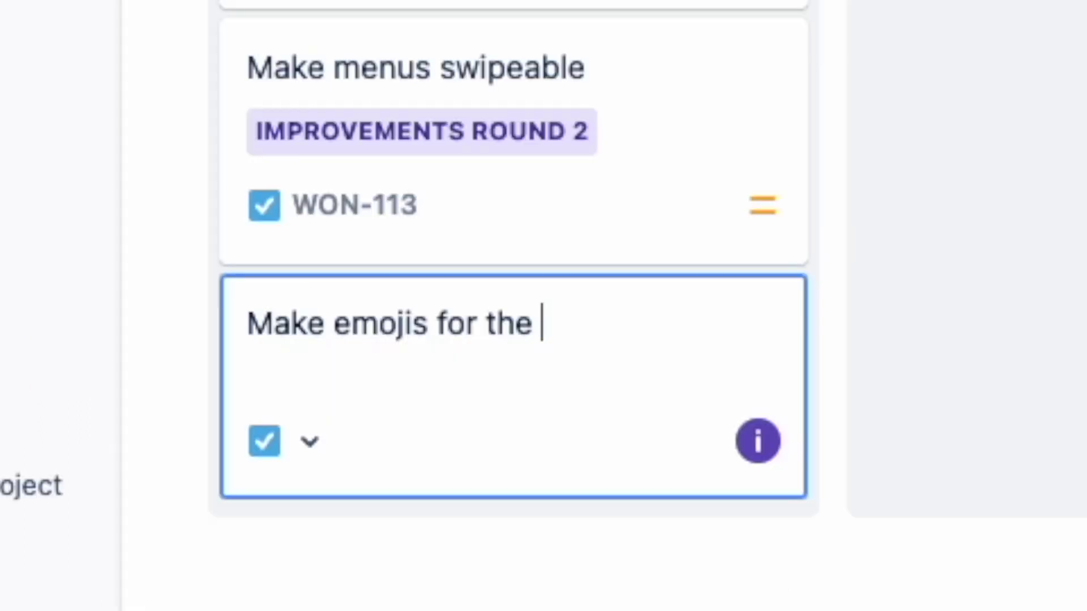
pyautogui.write('catr')
pyautogui.press('BackSpace')
pyautogui.write('e')
pyautogui.write('f')
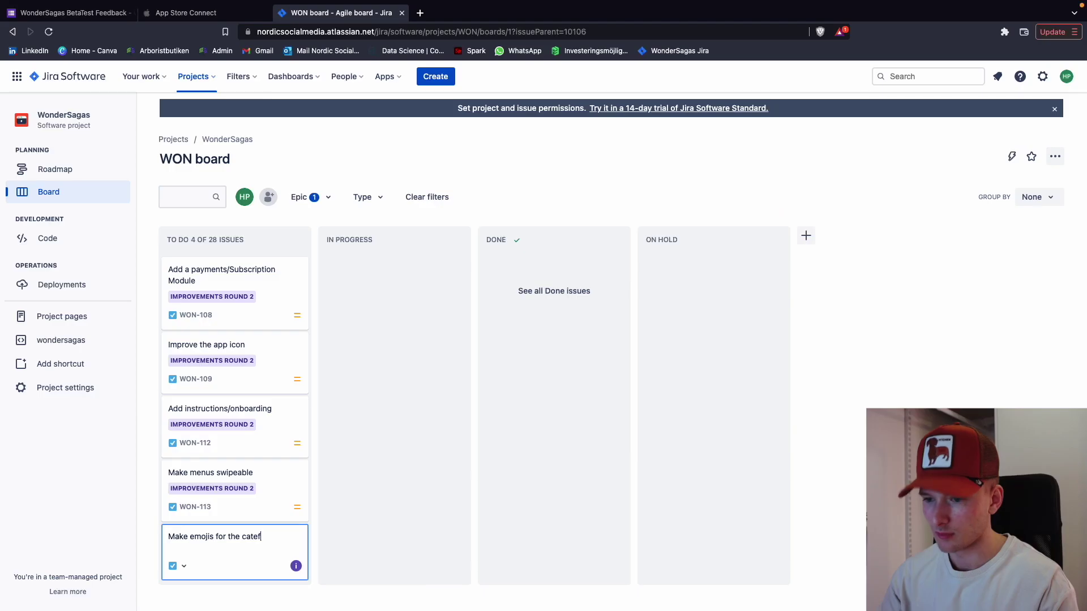
pyautogui.press('BackSpace')
pyautogui.write('gories')
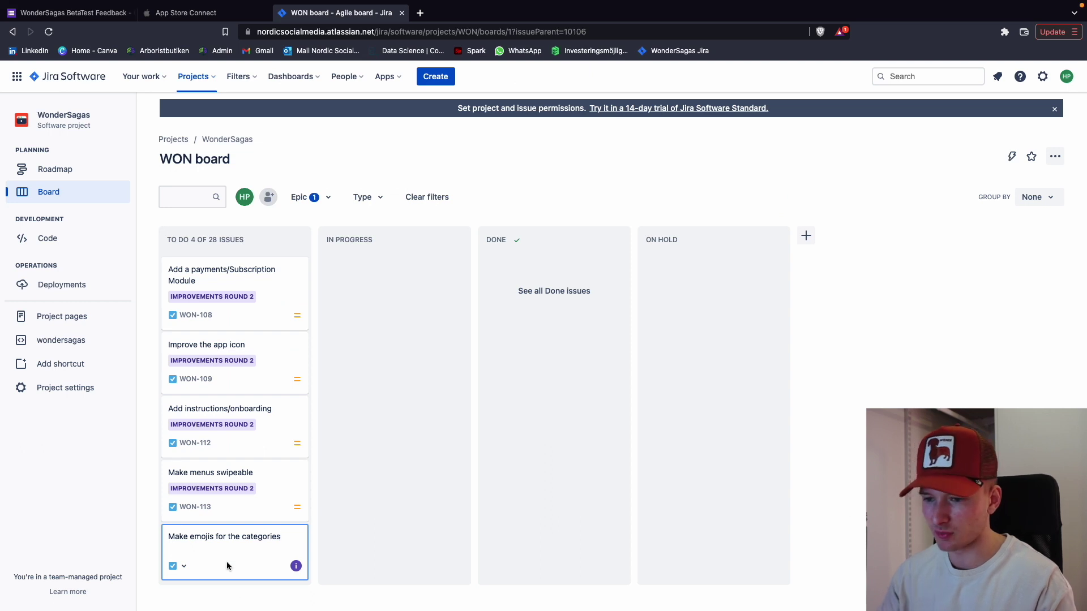
pyautogui.click(169, 536)
pyautogui.write('T')
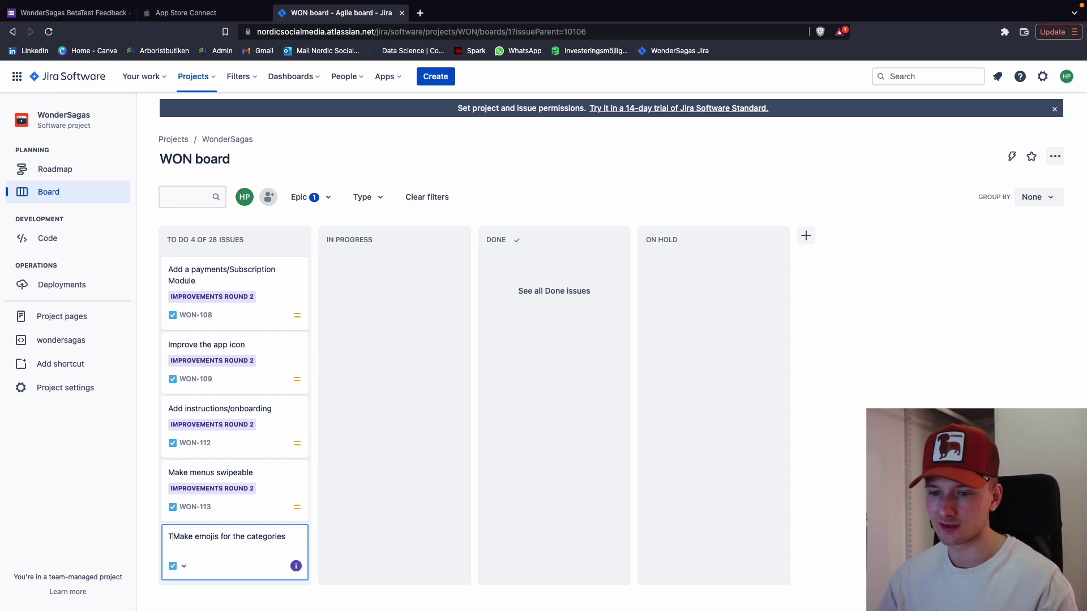
pyautogui.write('o')
pyautogui.press('Return')
# - Reread the Swedish 'När man spolar' scrubbing complaint, then go back to the WON board
pyautogui.press('super+1')
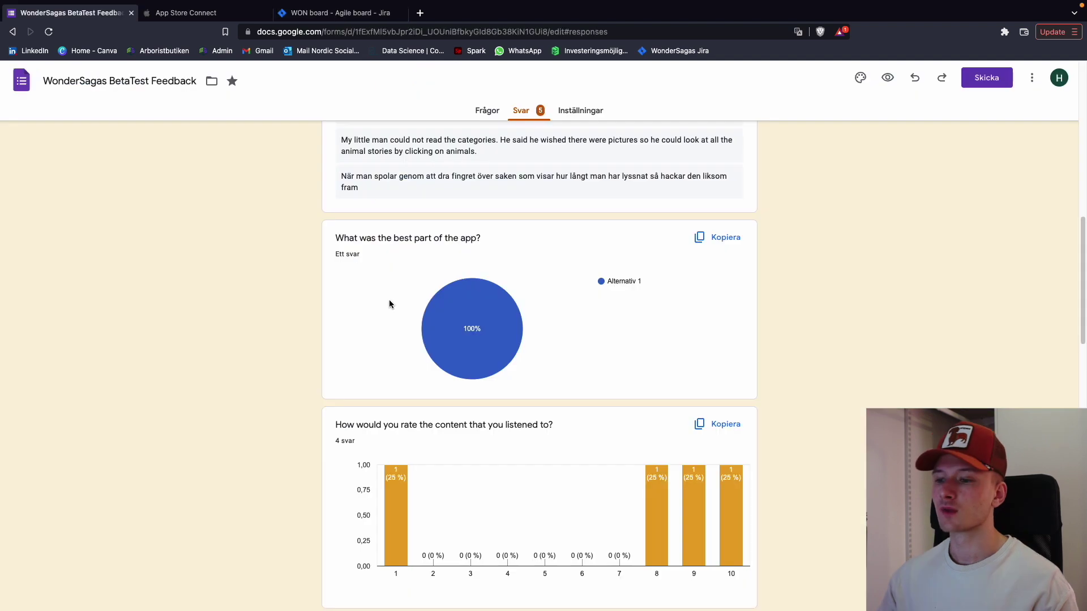
pyautogui.scroll(1, 385, 238)
pyautogui.moveTo(387, 191); pyautogui.dragTo(344, 179)
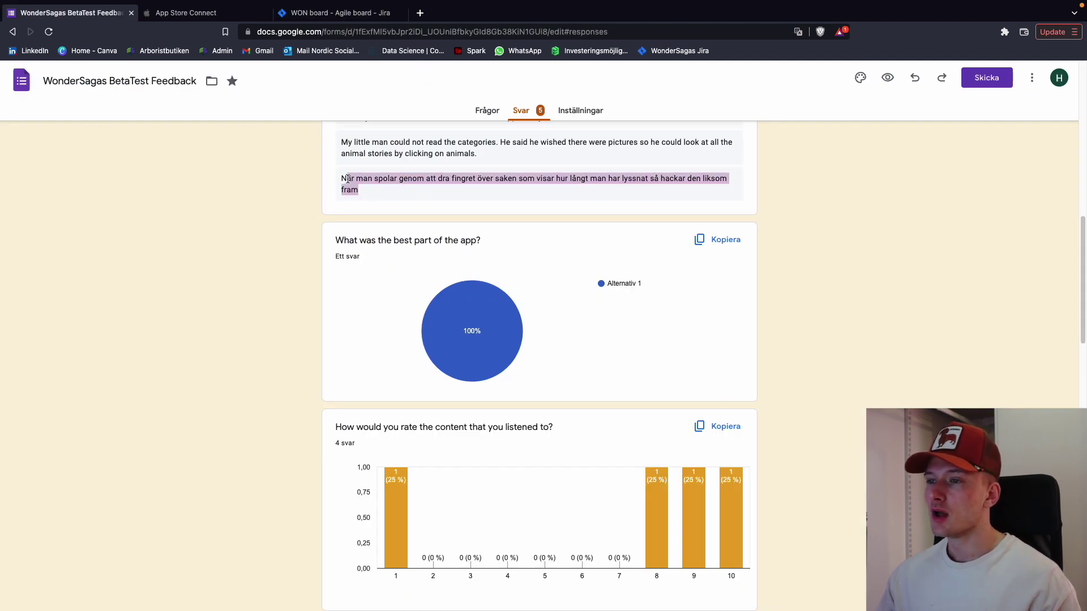
pyautogui.click(344, 179)
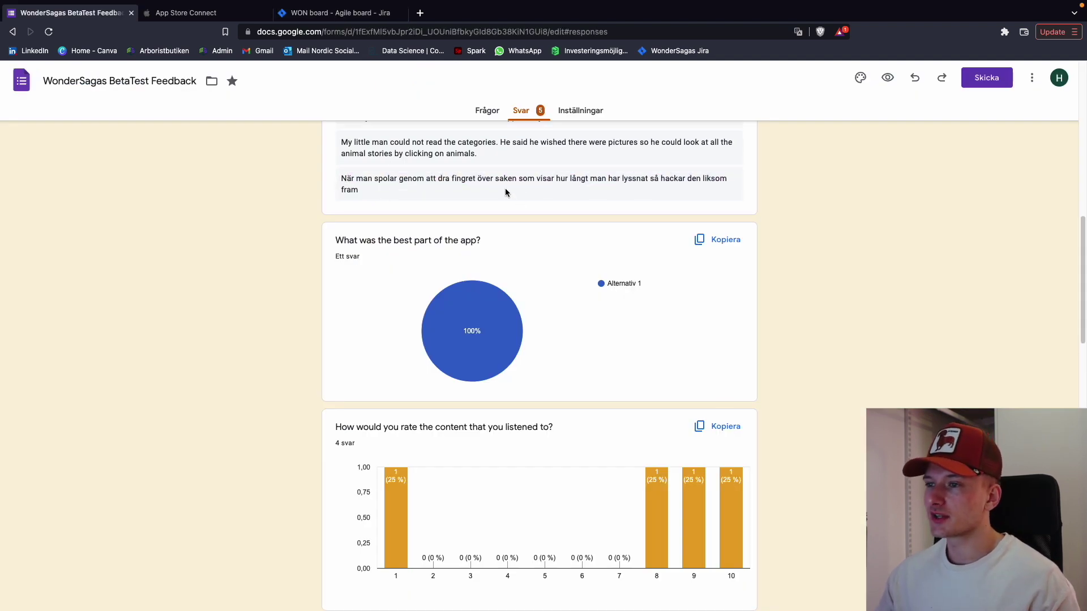
pyautogui.press('super+2')
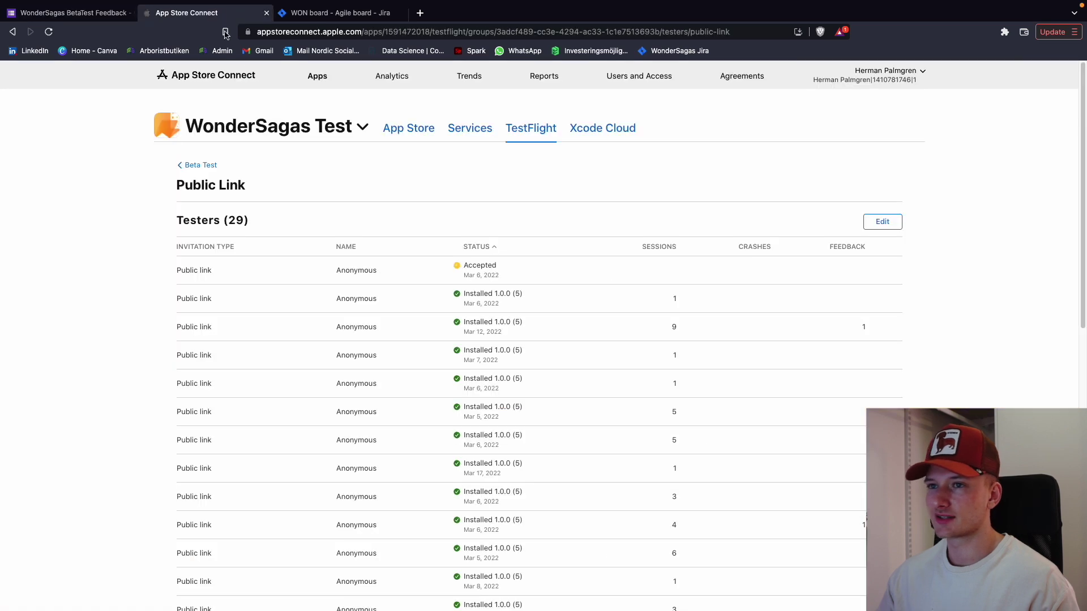
pyautogui.click(324, 8)
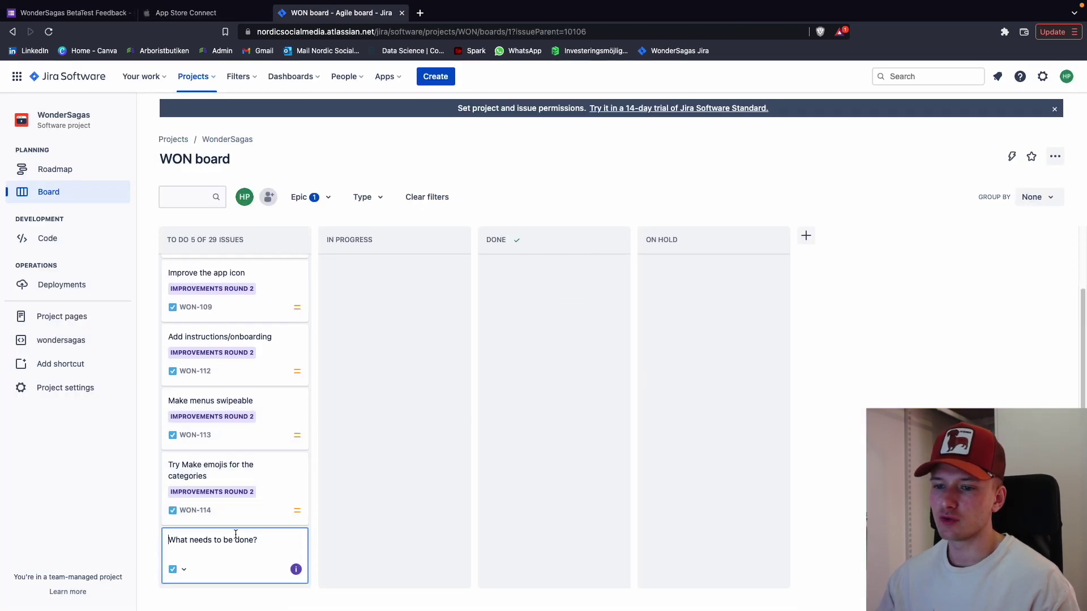
# - Replace the draft title and create the To Do issue 'Rework the entire slider for the play page.'
pyautogui.write('The')
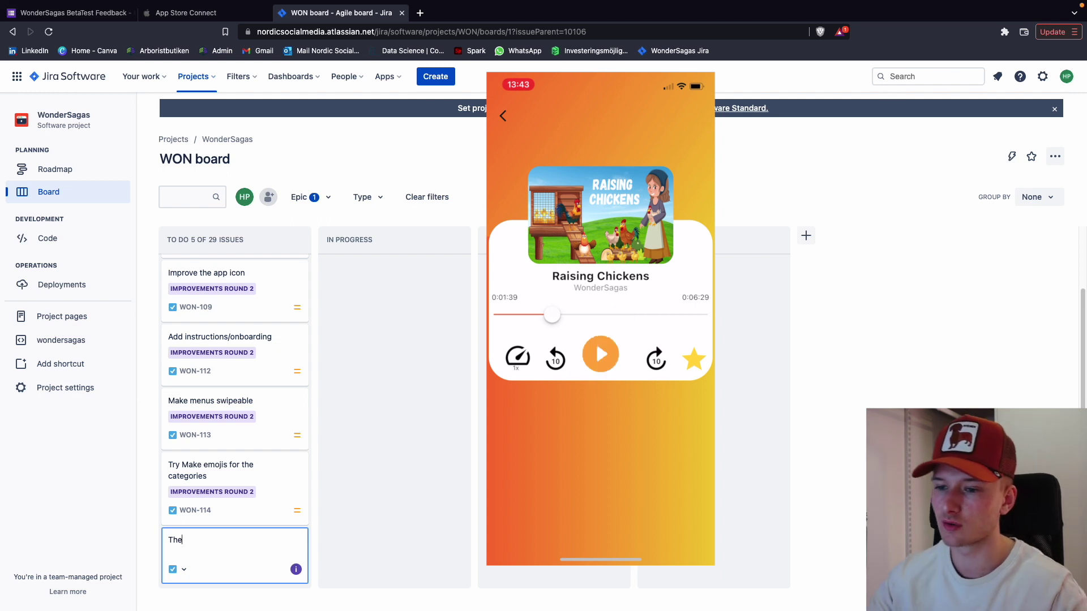
pyautogui.press('BackSpace')
pyautogui.press('BackSpace')
pyautogui.press('BackSpace')
pyautogui.write('Rew')
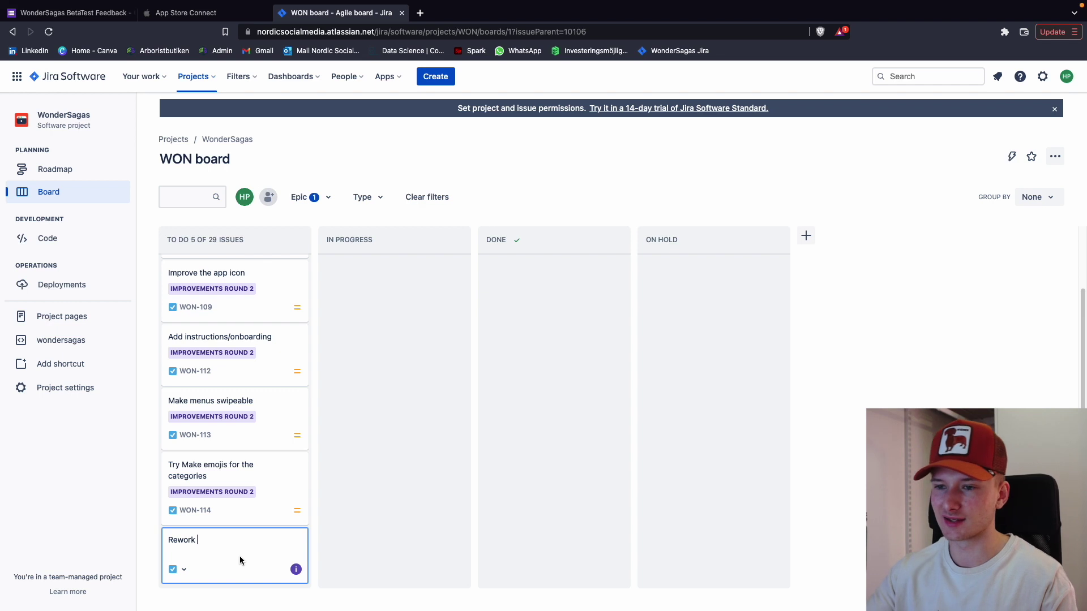
pyautogui.write('ork')
pyautogui.write('the entire slider for the play page.')
pyautogui.press('Return')
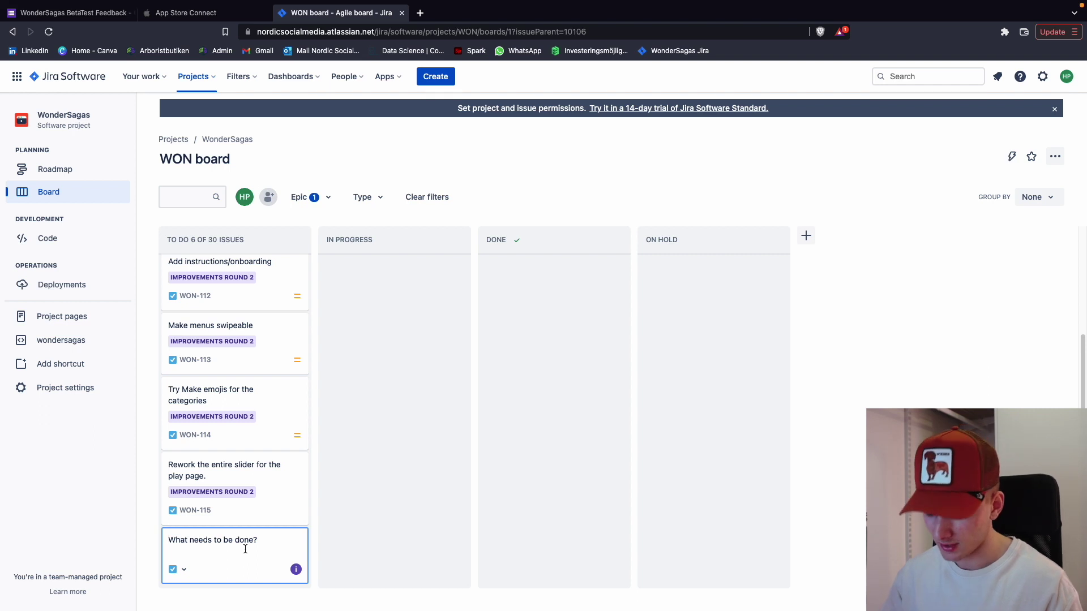
# - Create the To Do issue 'The audio views buttons are laggy/don't work' and return to the feedback responses
pyautogui.write('T')
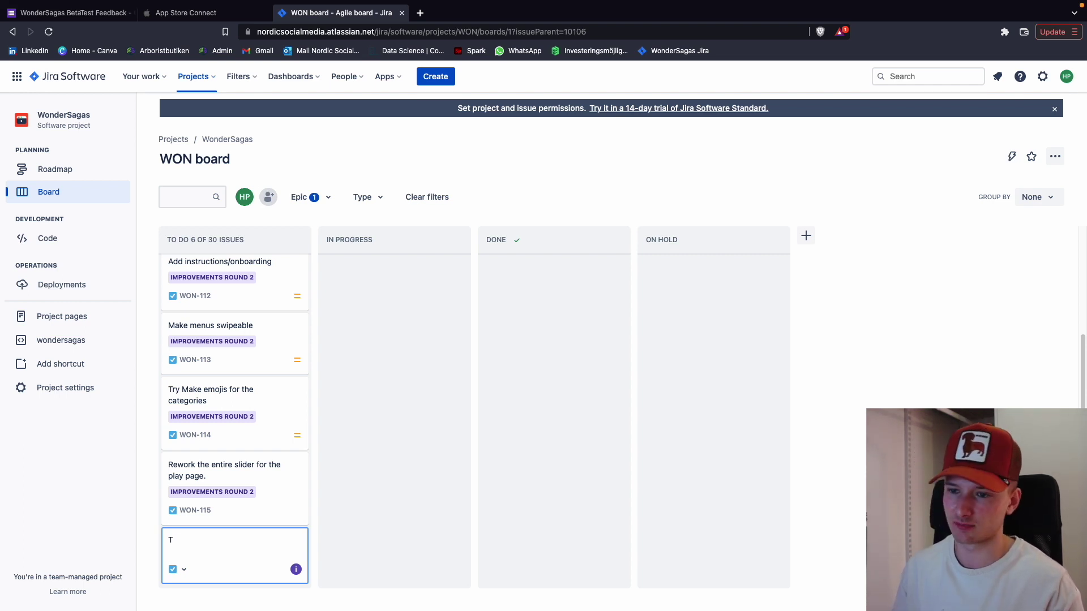
pyautogui.press('BackSpace')
pyautogui.write('The a')
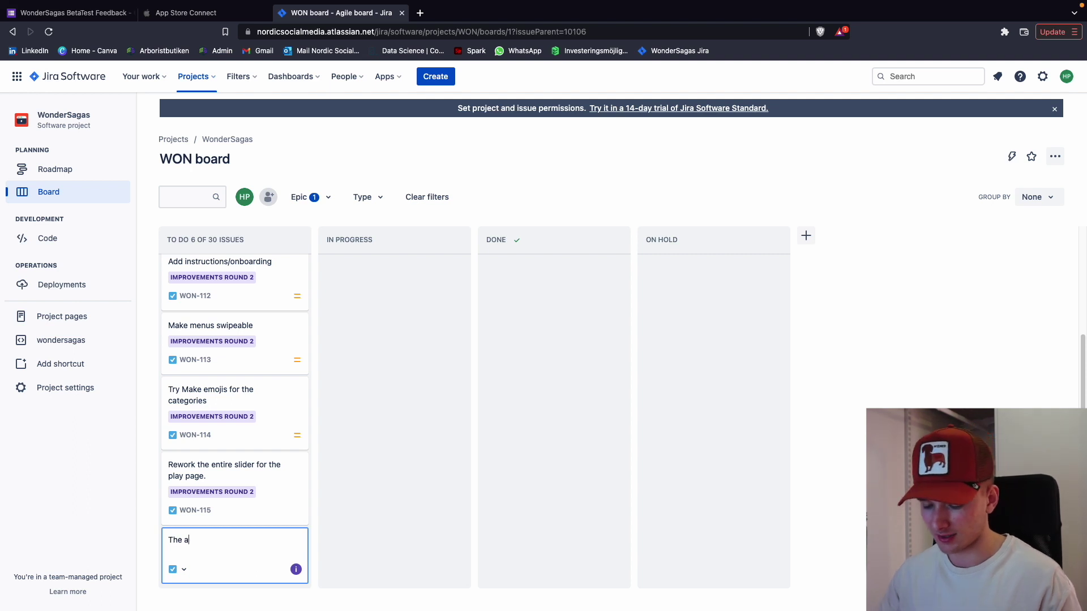
pyautogui.write('udio views buttons are lagg')
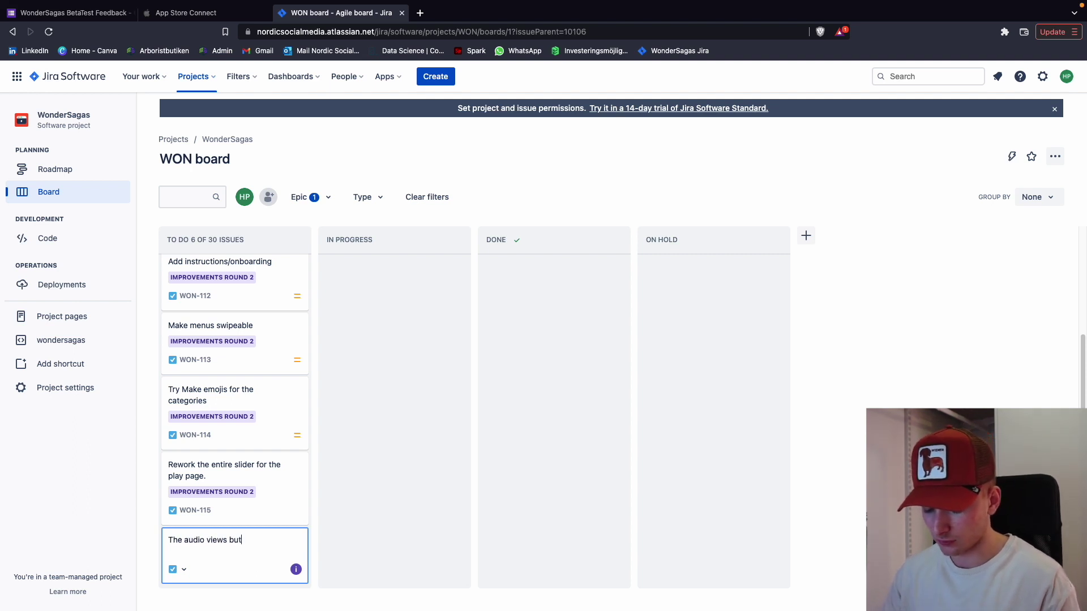
pyautogui.write('y')
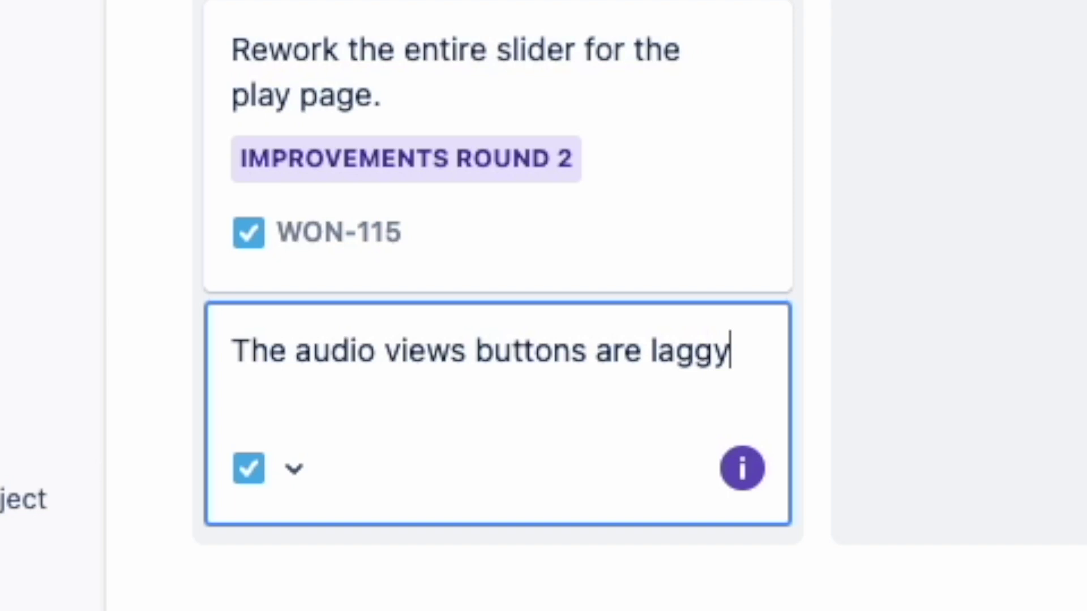
pyautogui.write("/don't work")
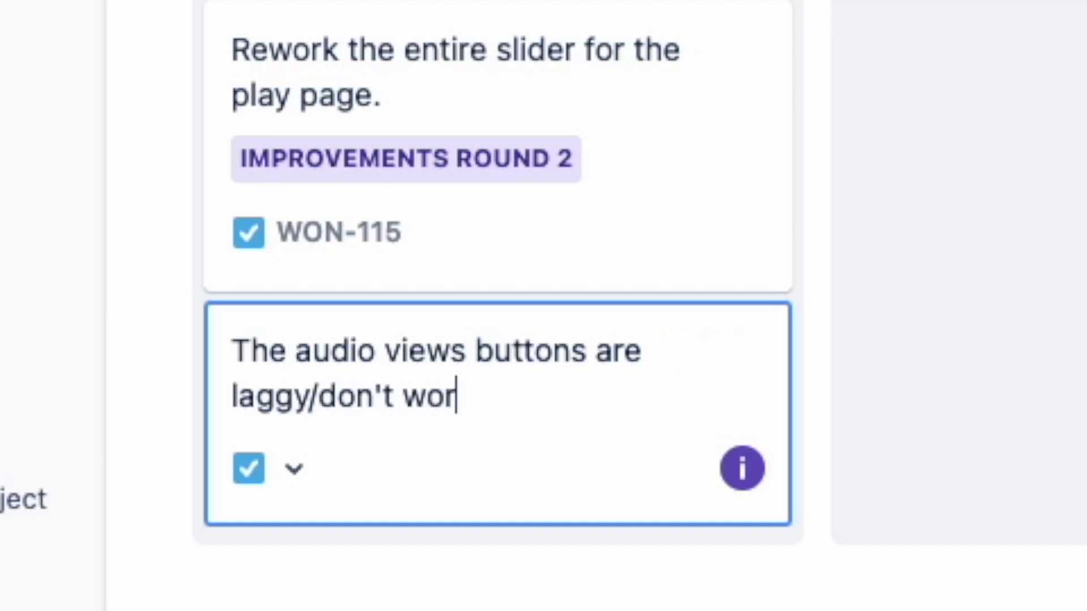
pyautogui.press('Return')
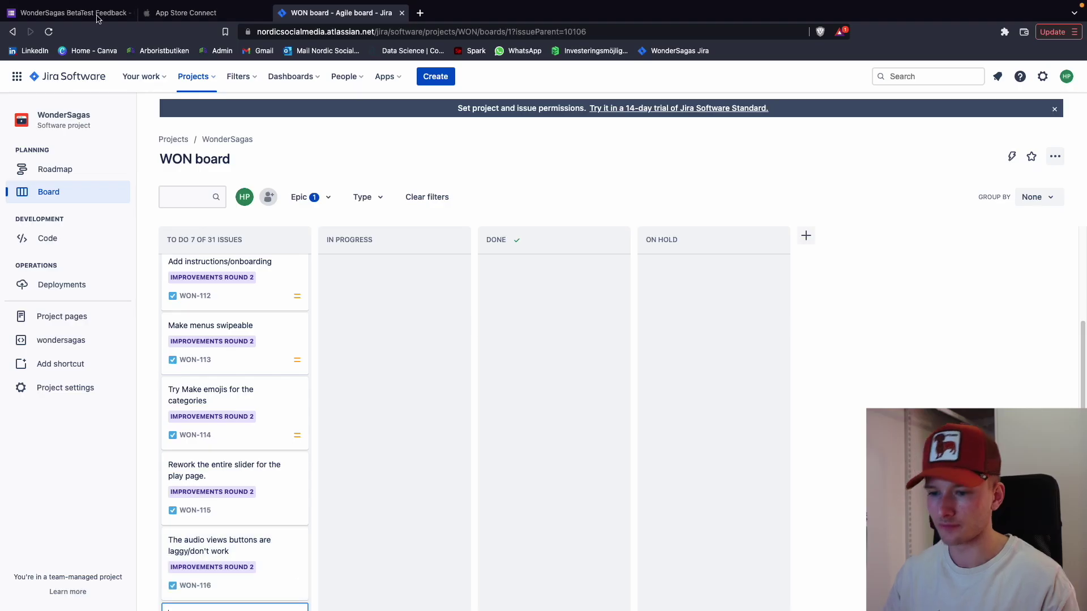
pyautogui.click(97, 17)
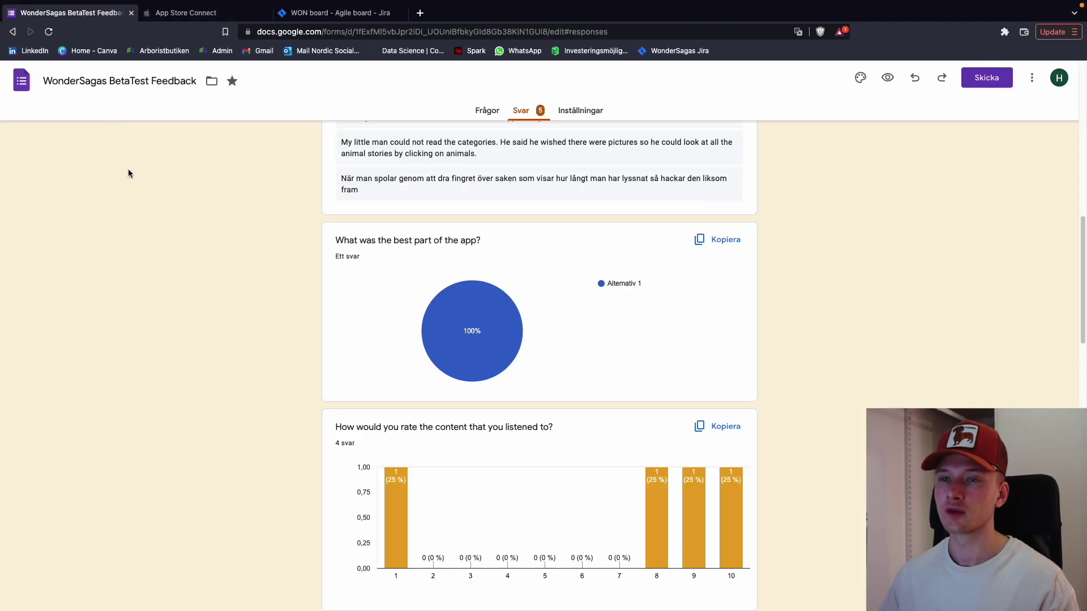
pyautogui.scroll(-1, 283, 281)
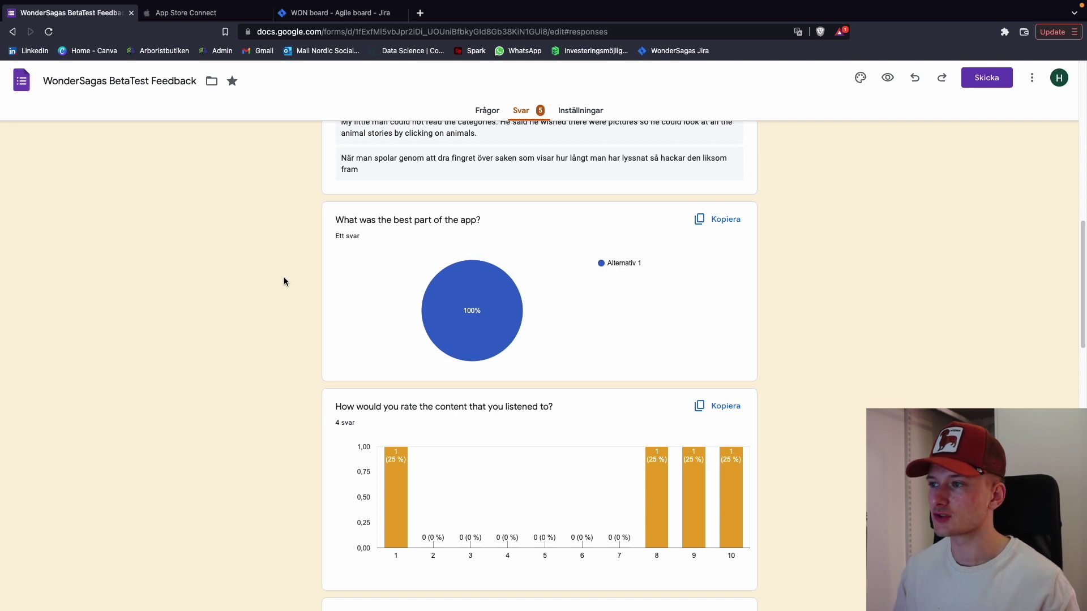
pyautogui.scroll(-2, 306, 275)
pyautogui.scroll(7, 333, 270)
pyautogui.scroll(-7, 337, 272)
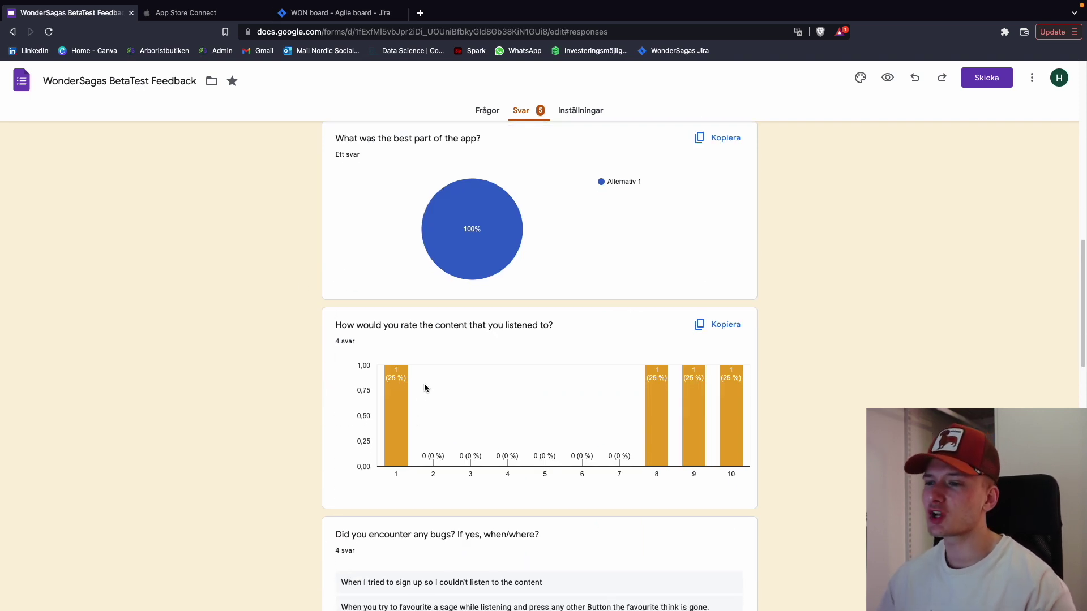
pyautogui.scroll(-3, 409, 395)
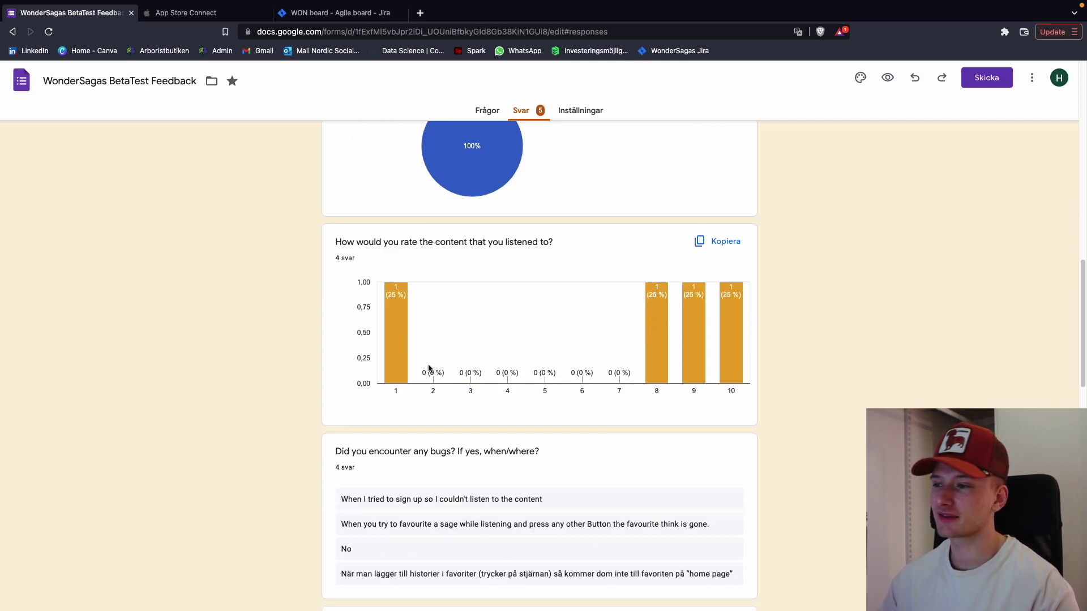
pyautogui.scroll(-1, 692, 303)
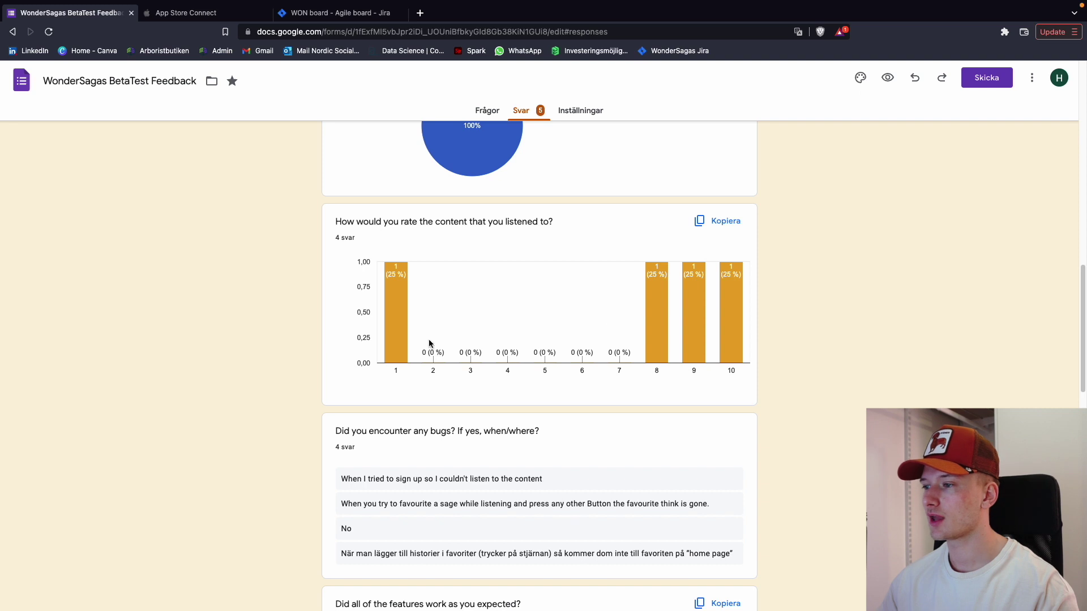
pyautogui.scroll(-3, 324, 345)
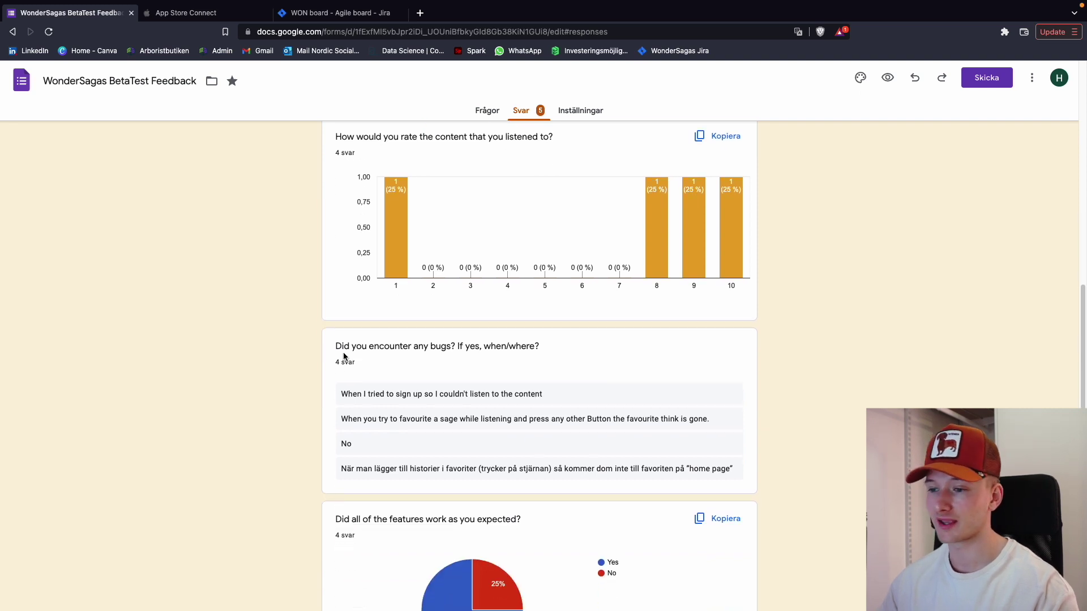
pyautogui.scroll(-3, 362, 368)
pyautogui.scroll(-1, 367, 327)
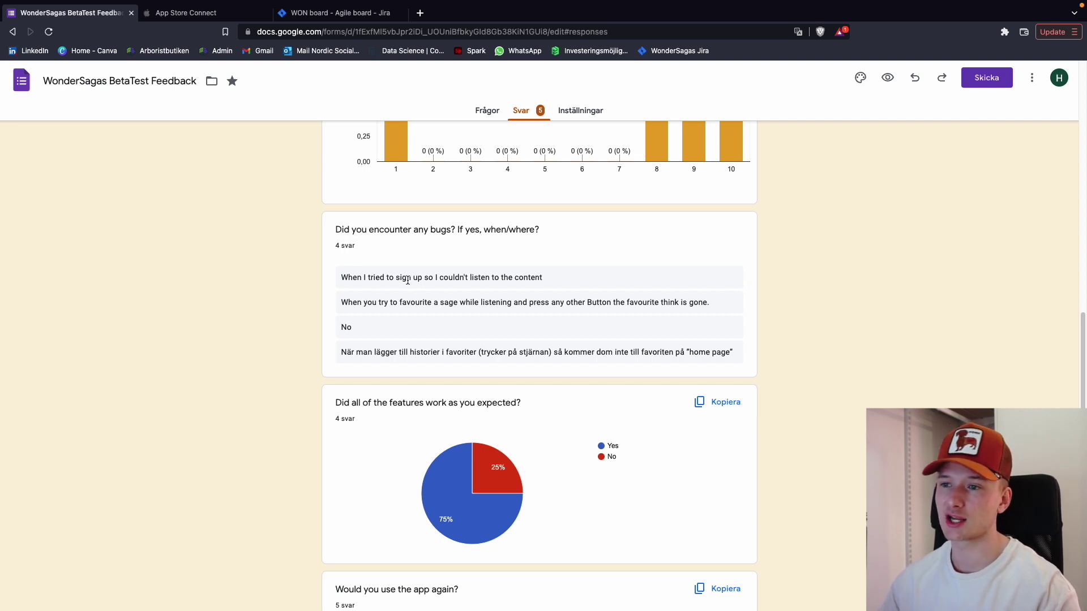
pyautogui.moveTo(340, 278); pyautogui.dragTo(547, 283)
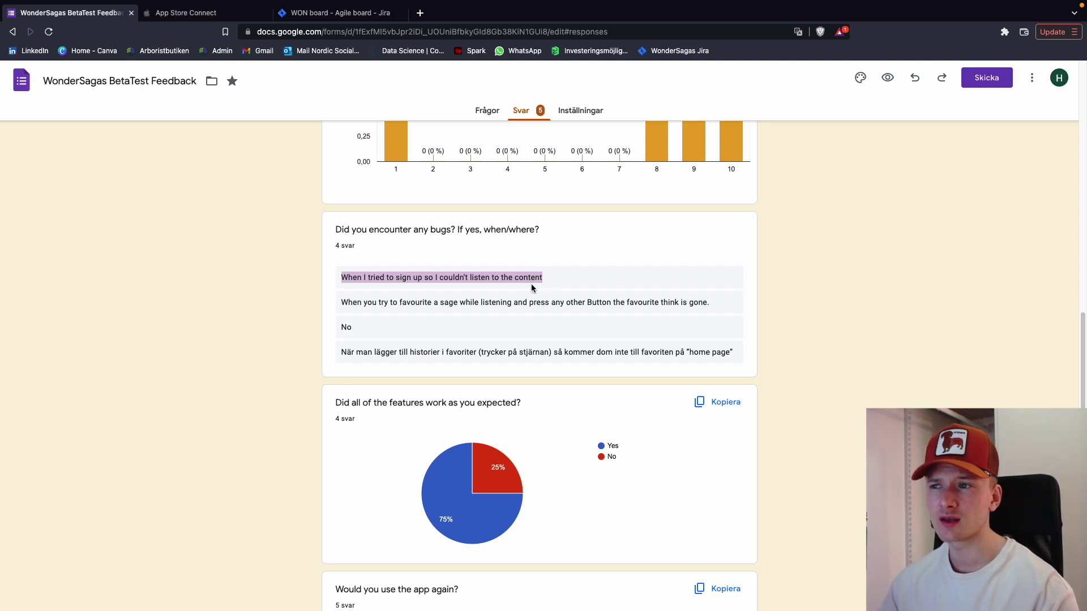
pyautogui.click(533, 288)
pyautogui.moveTo(394, 288); pyautogui.dragTo(343, 280)
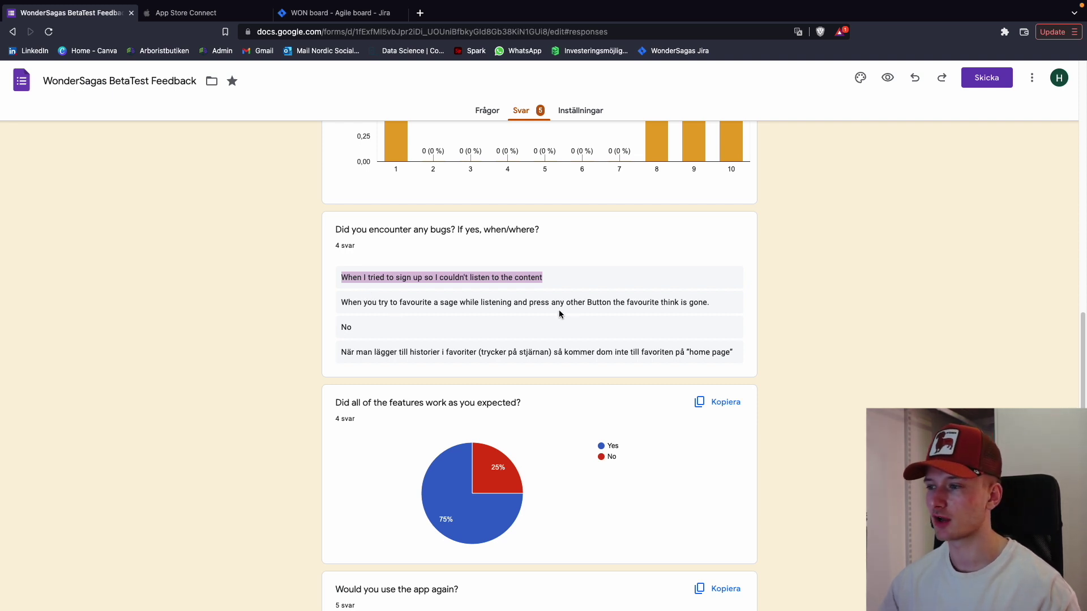
pyautogui.click(409, 300)
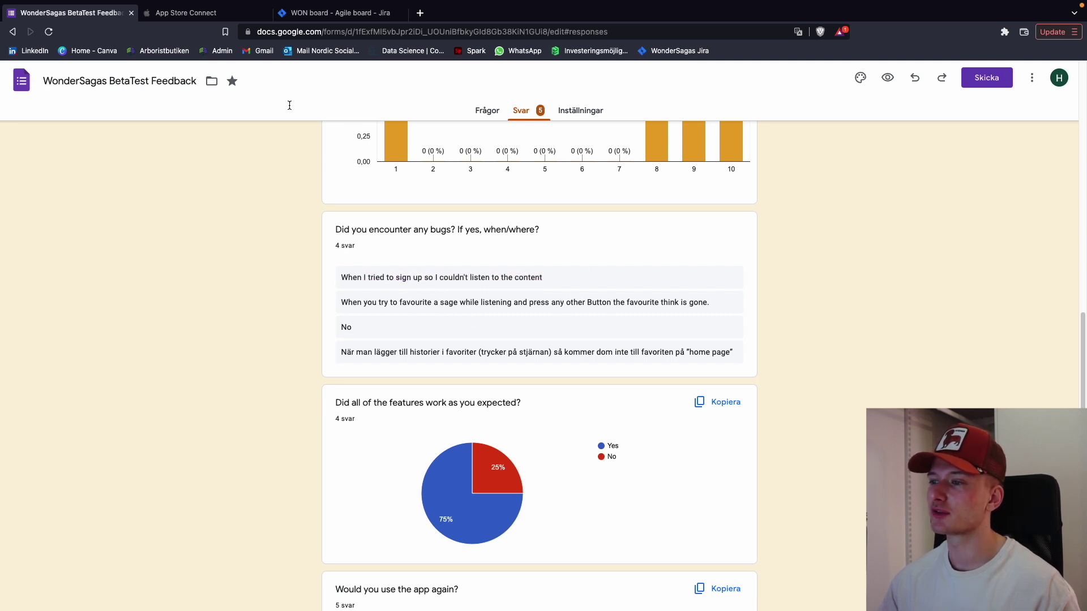
pyautogui.click(220, 14)
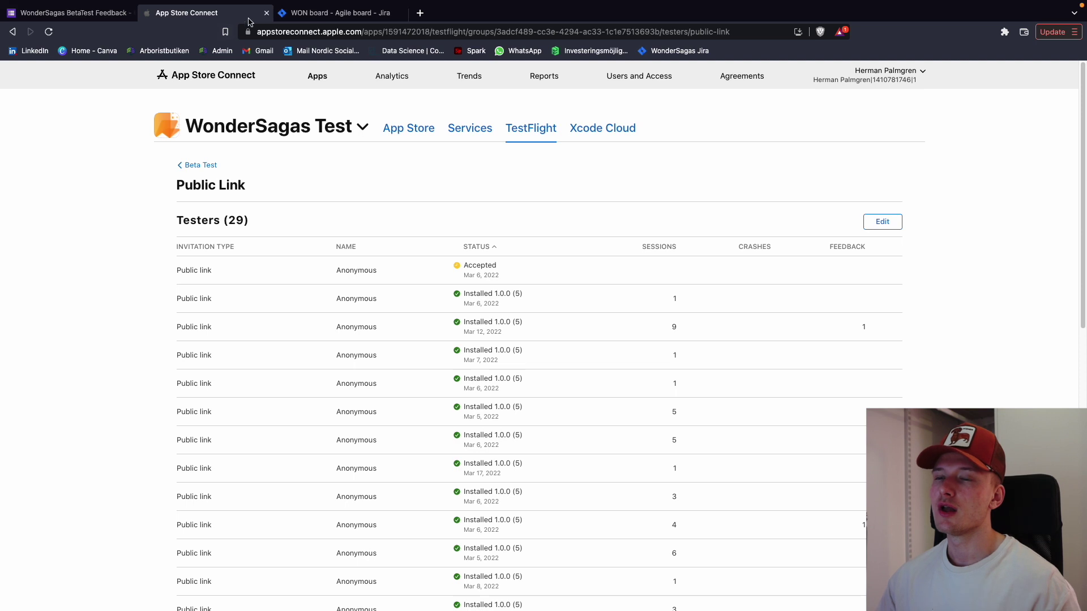
pyautogui.click(334, 13)
pyautogui.click(226, 589)
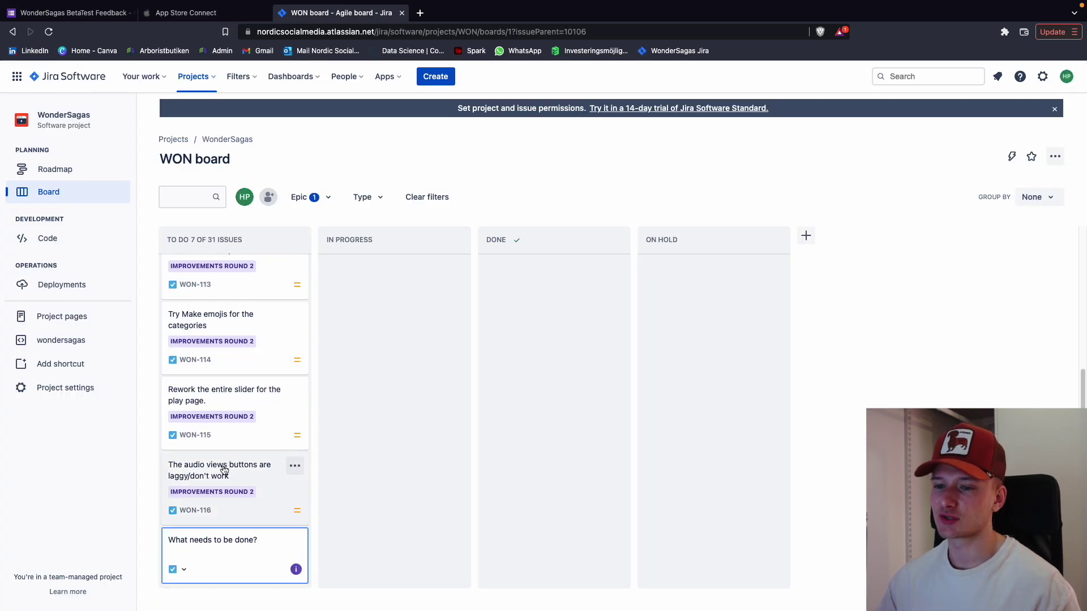
pyautogui.click(80, 17)
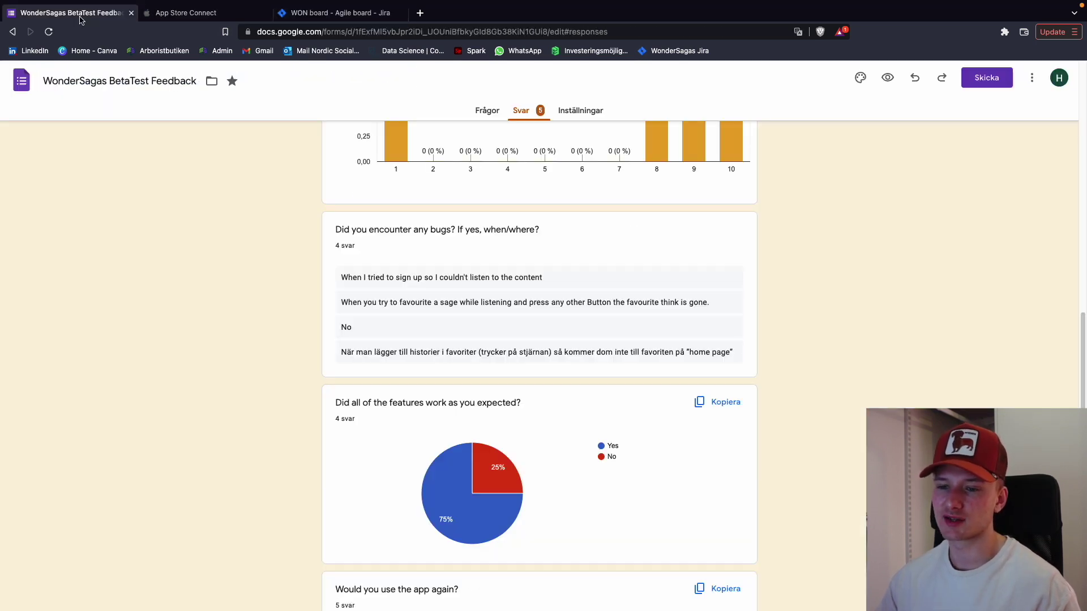
pyautogui.moveTo(356, 329); pyautogui.dragTo(333, 327)
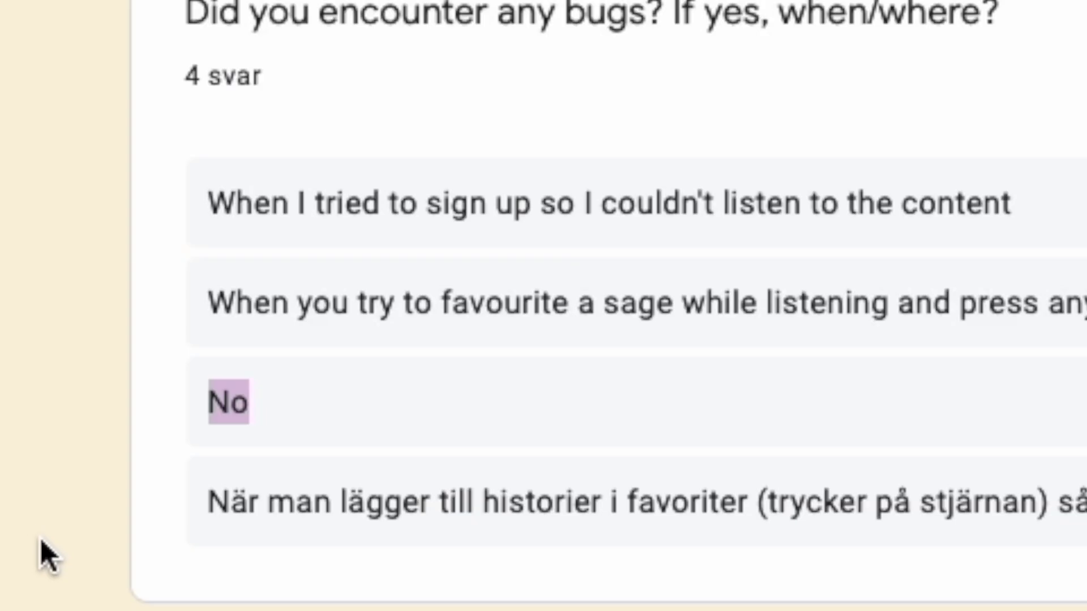
pyautogui.scroll(-3, 301, 361)
pyautogui.moveTo(341, 174); pyautogui.dragTo(444, 177)
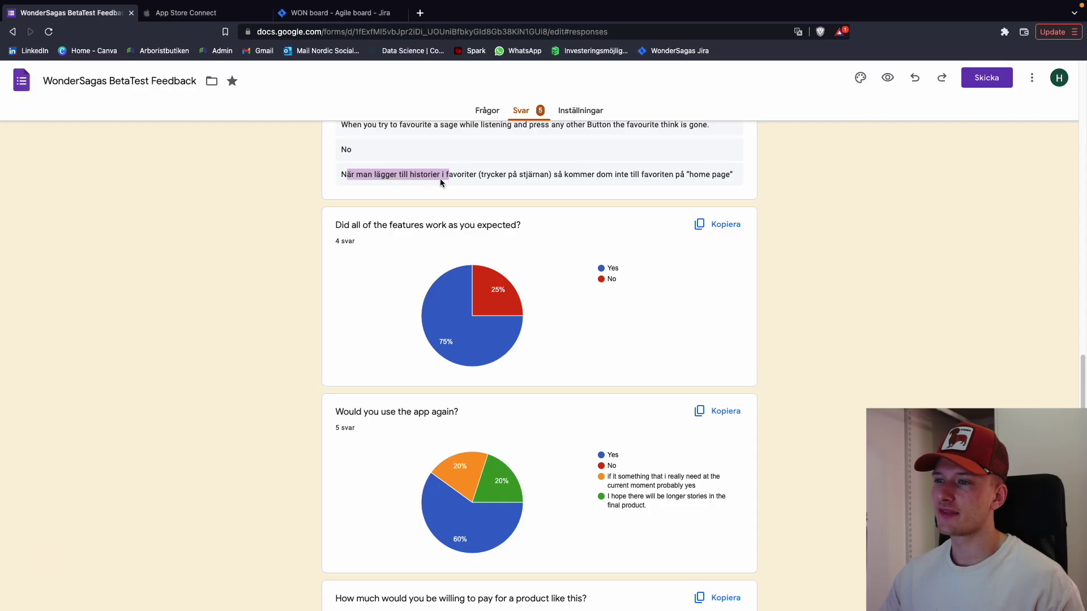
pyautogui.click(474, 176)
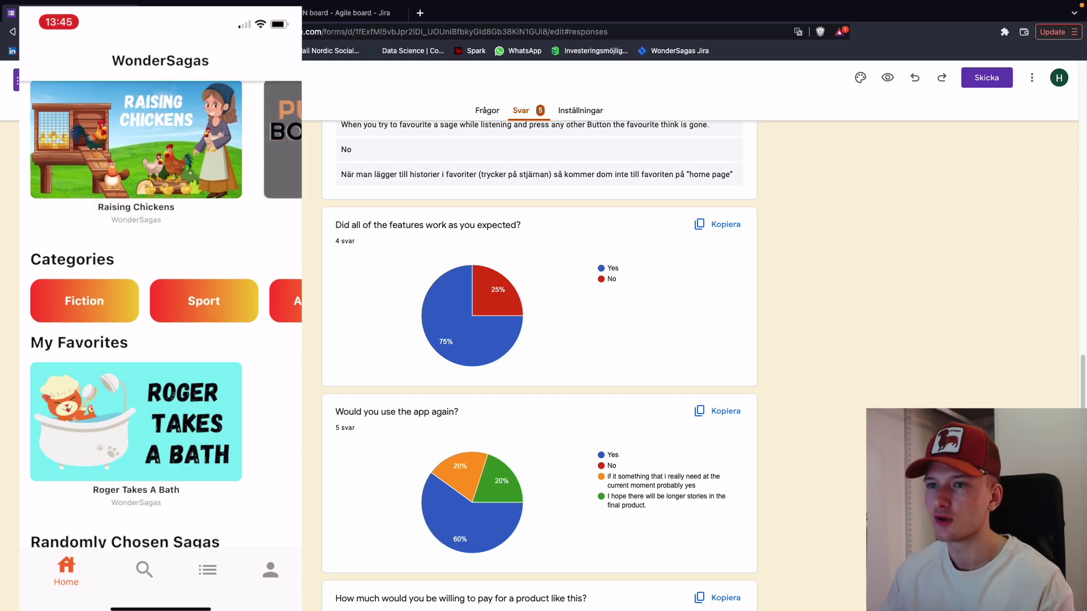
# - Log the To Do issue 'When favourite is pressed, it needs to rebuild the home page.' and return to the responses
pyautogui.click(348, 12)
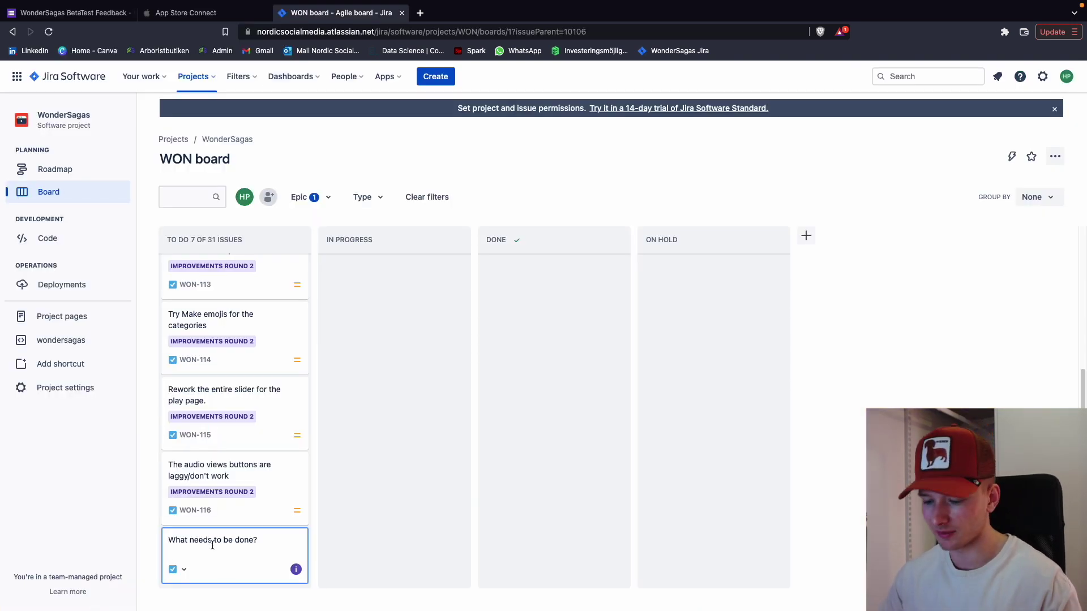
pyautogui.write('When favourite is pressed, it needs to rebuild the home page.')
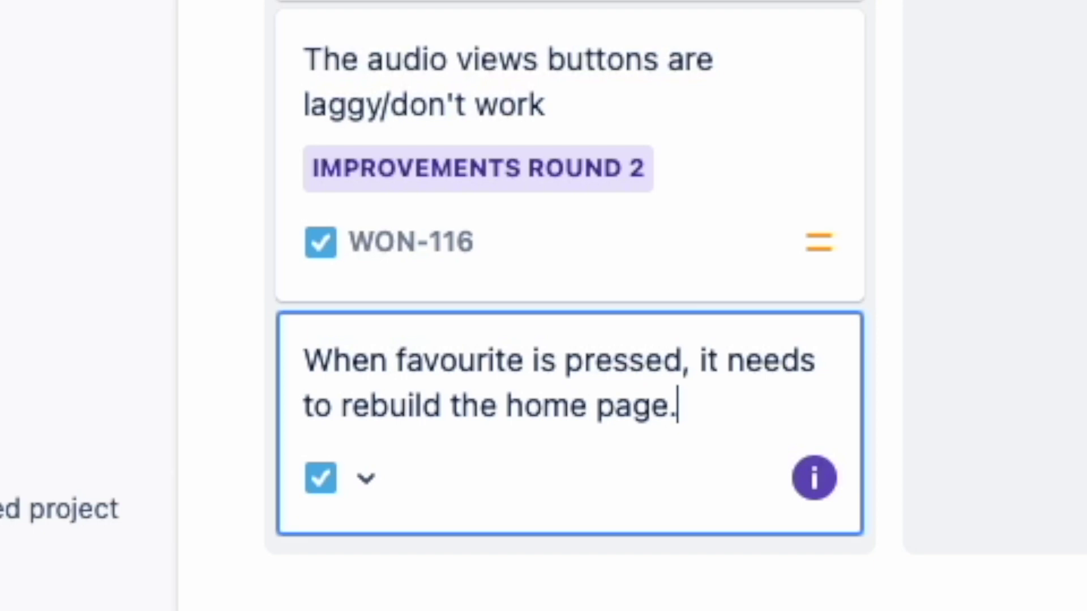
pyautogui.press('Return')
pyautogui.click(68, 13)
pyautogui.scroll(-1, 222, 330)
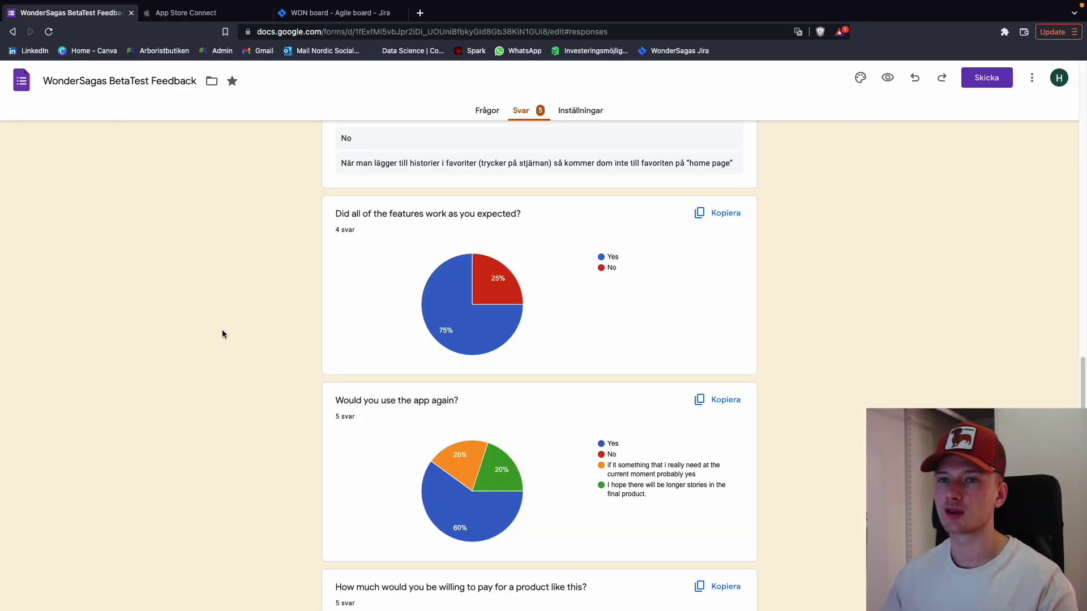
pyautogui.scroll(-1, 222, 333)
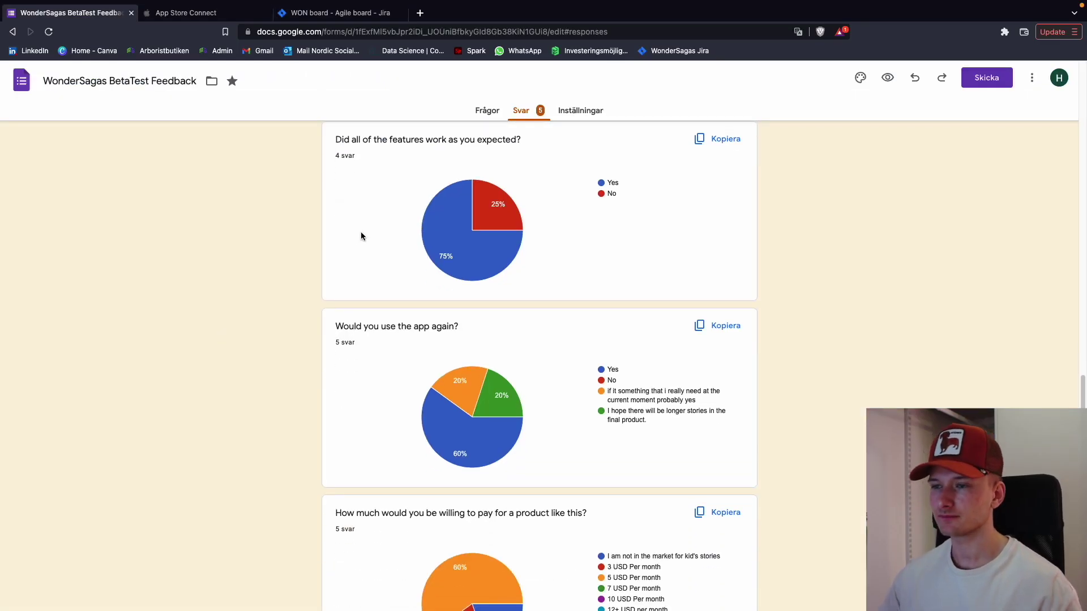
pyautogui.scroll(2, 506, 284)
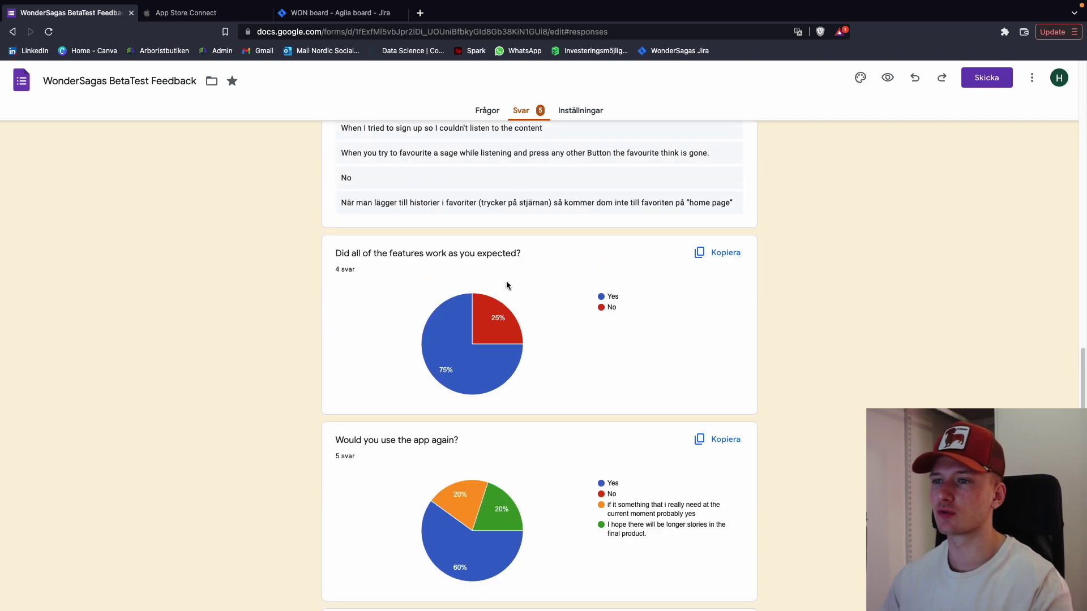
pyautogui.scroll(-2, 427, 271)
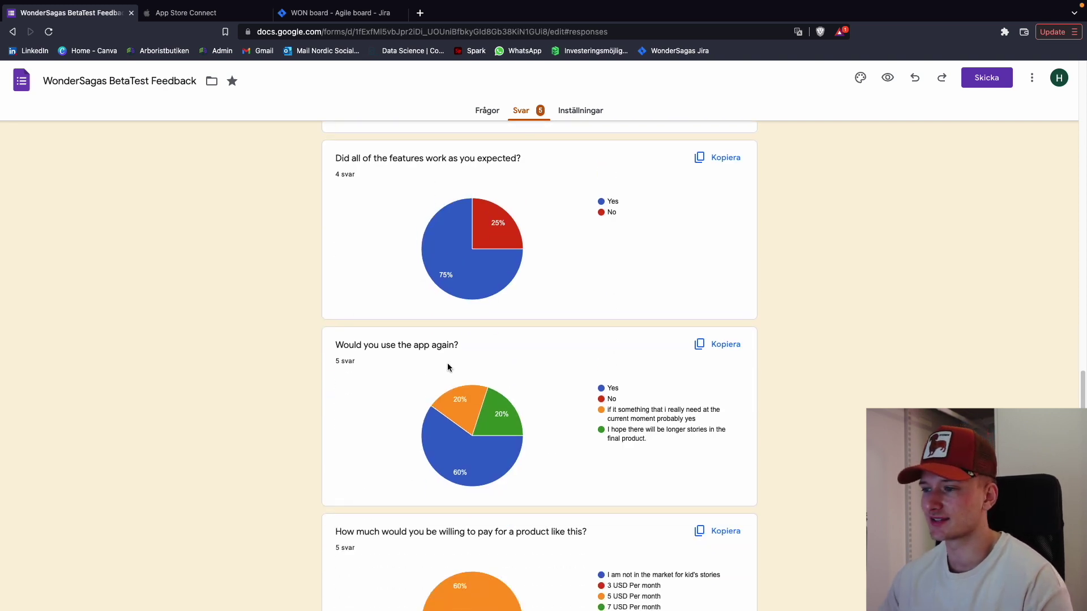
pyautogui.scroll(-1, 374, 320)
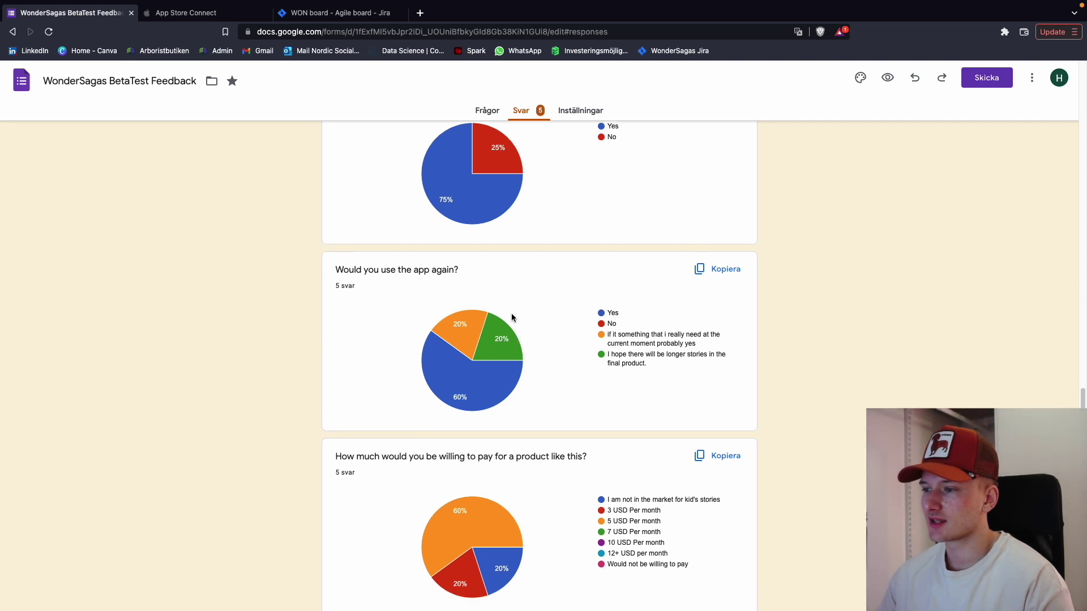
pyautogui.scroll(-4, 498, 294)
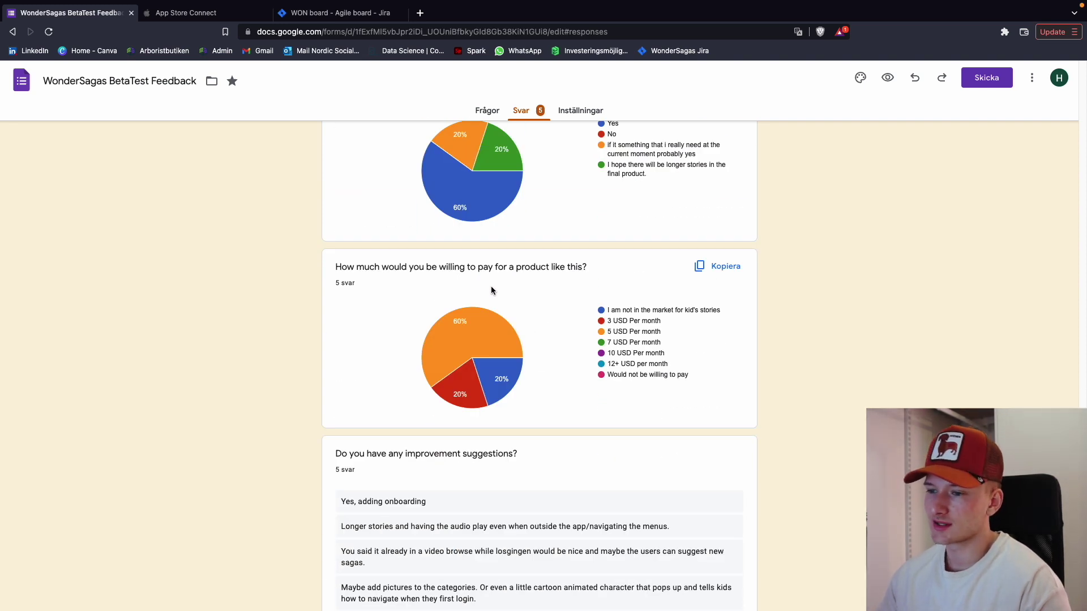
pyautogui.scroll(-3, 487, 283)
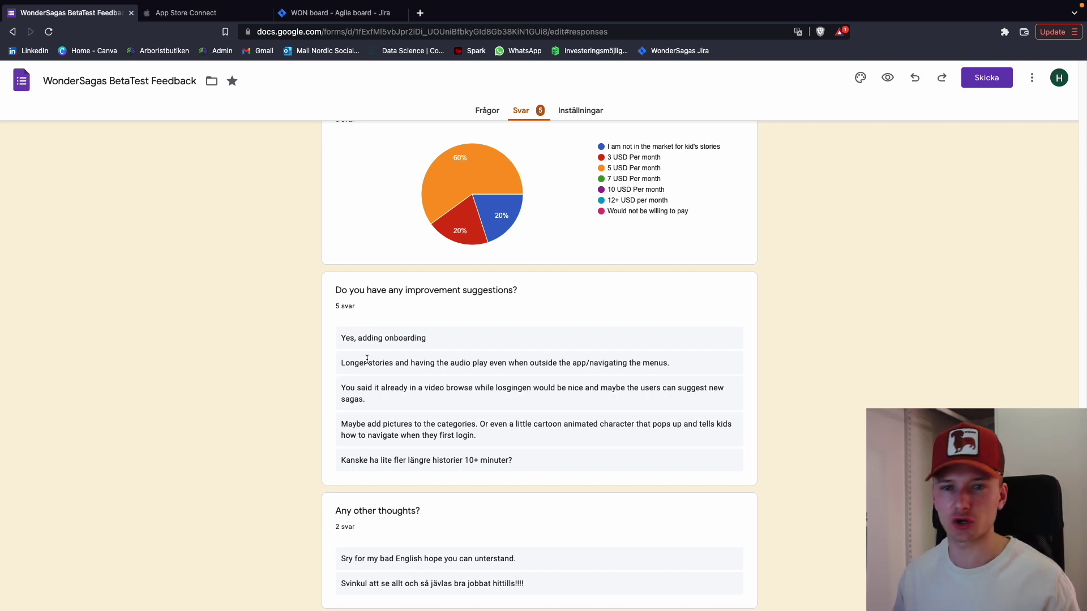
pyautogui.moveTo(341, 362); pyautogui.dragTo(547, 365)
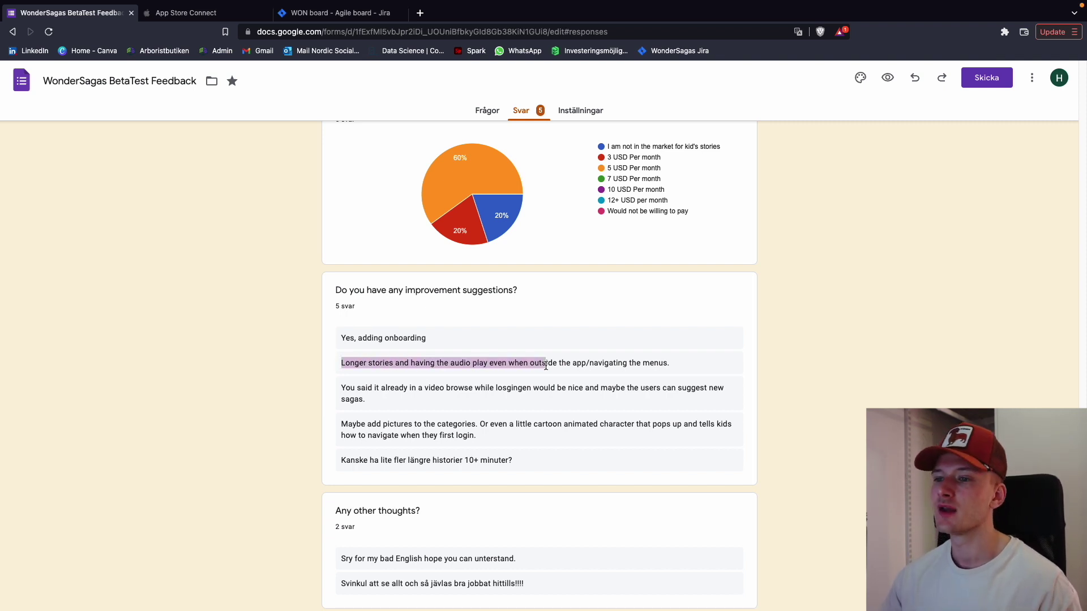
pyautogui.click(559, 366)
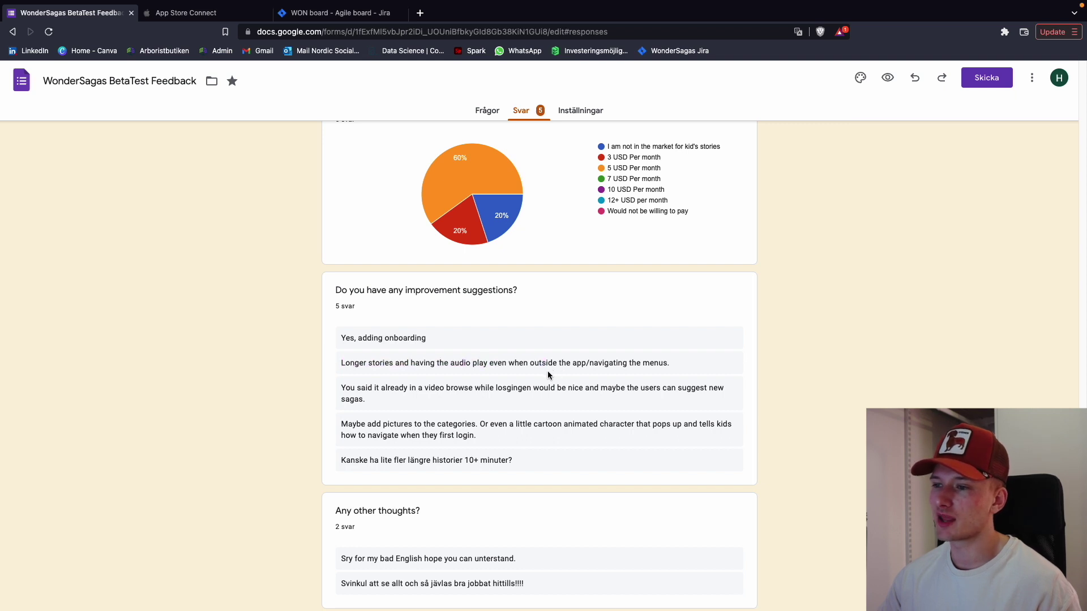
# - On the WON board, create a new To Do issue titled 'Make audio globally playble'
pyautogui.hotkey('ctrl', 'Tab')
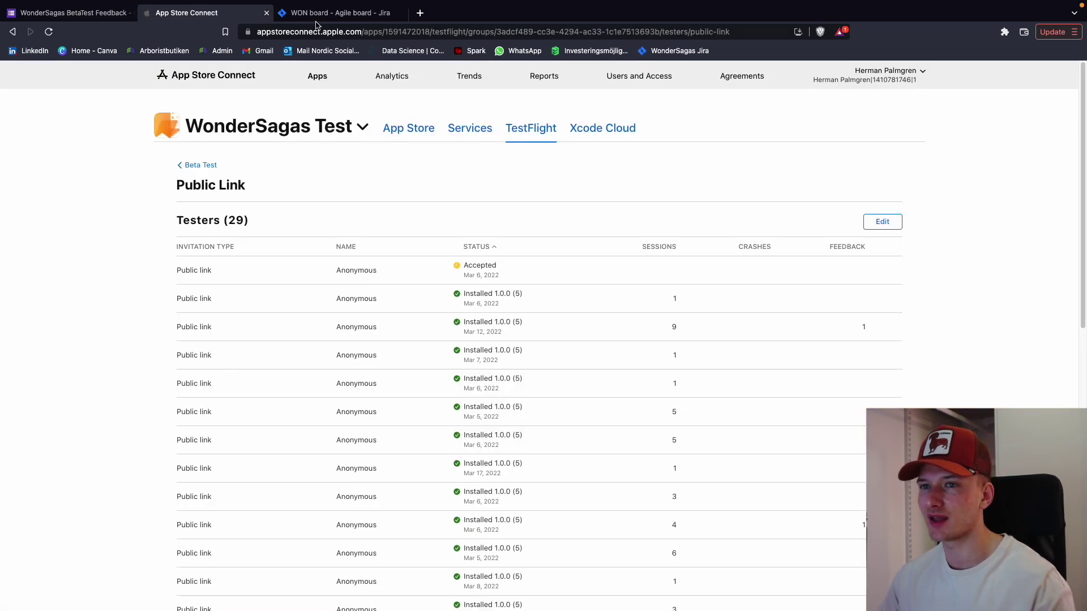
pyautogui.hotkey('ctrl', 'Tab')
pyautogui.click(243, 537)
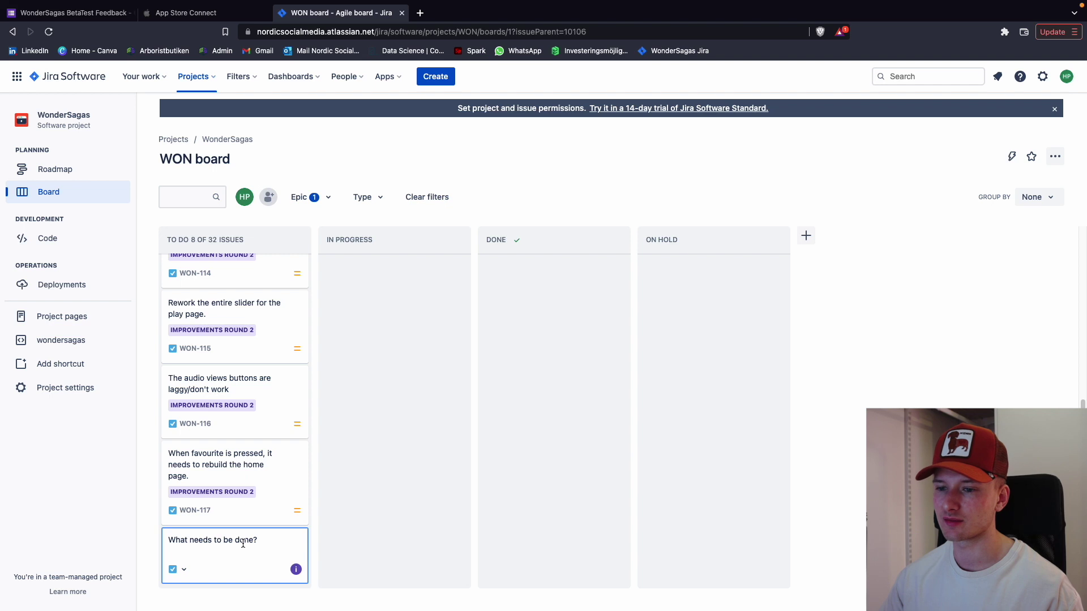
pyautogui.write('M')
pyautogui.press('BackSpace')
pyautogui.write('Make a')
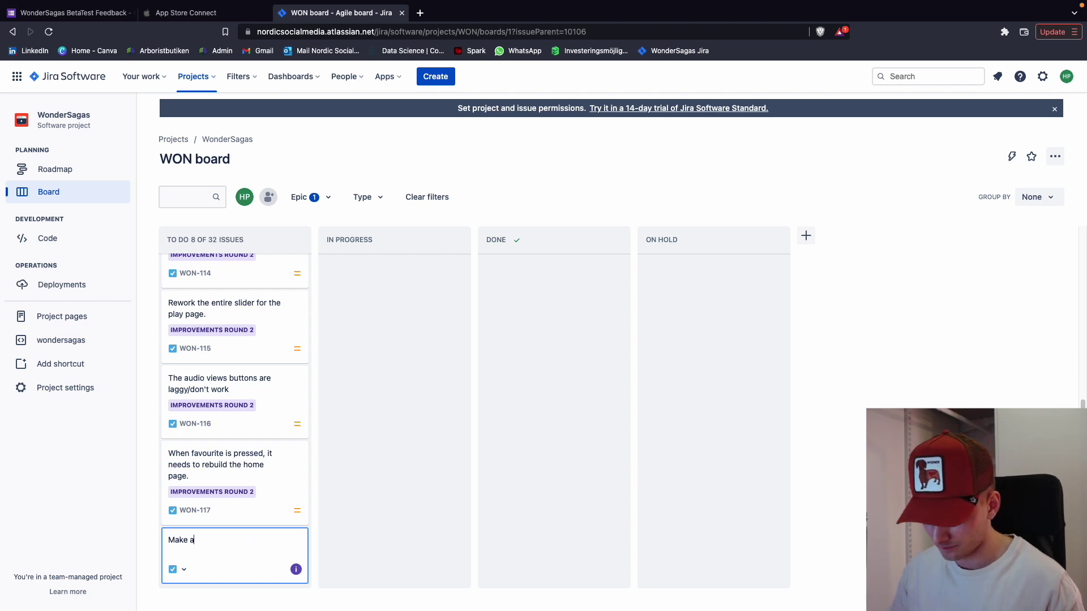
pyautogui.write('udio globall')
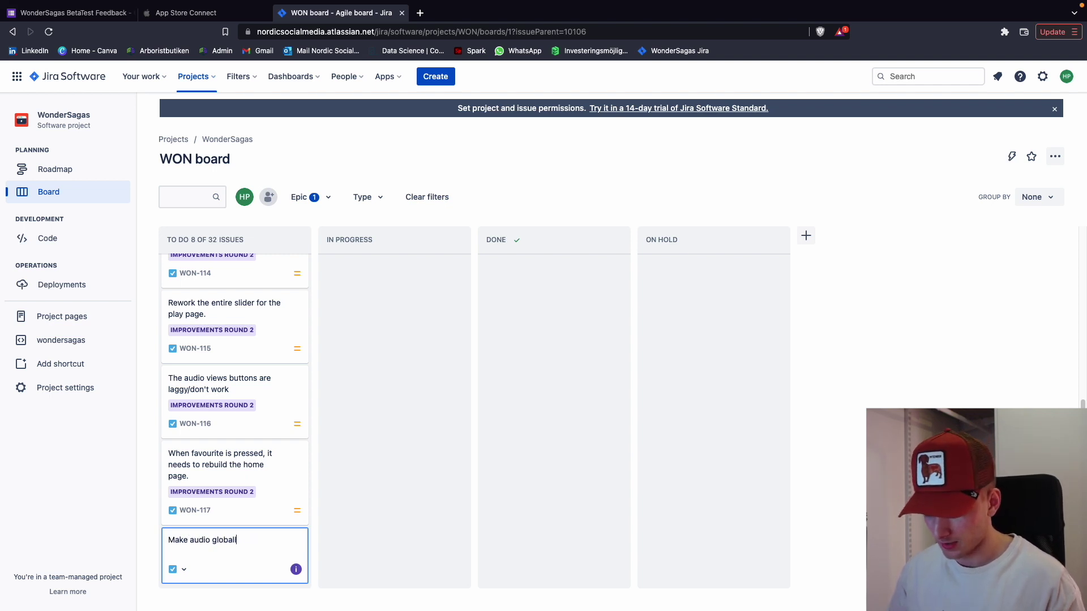
pyautogui.write('y playa')
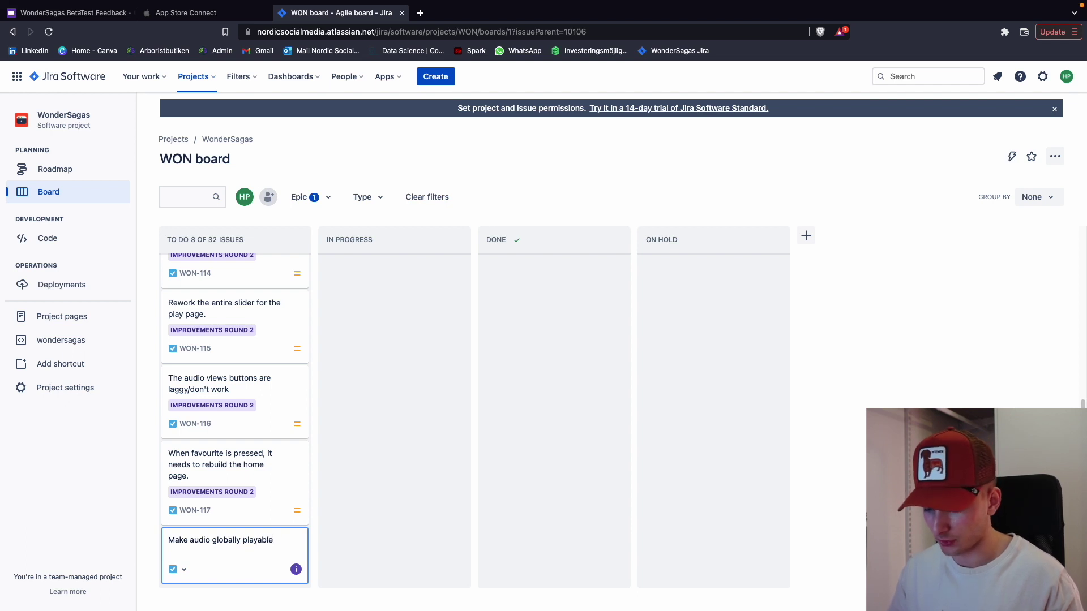
pyautogui.write('ble')
pyautogui.press('Return')
# - Review the improvement suggestions, marking the 'Maybe add pictures' and 10+ minute stories answers
pyautogui.click(70, 12)
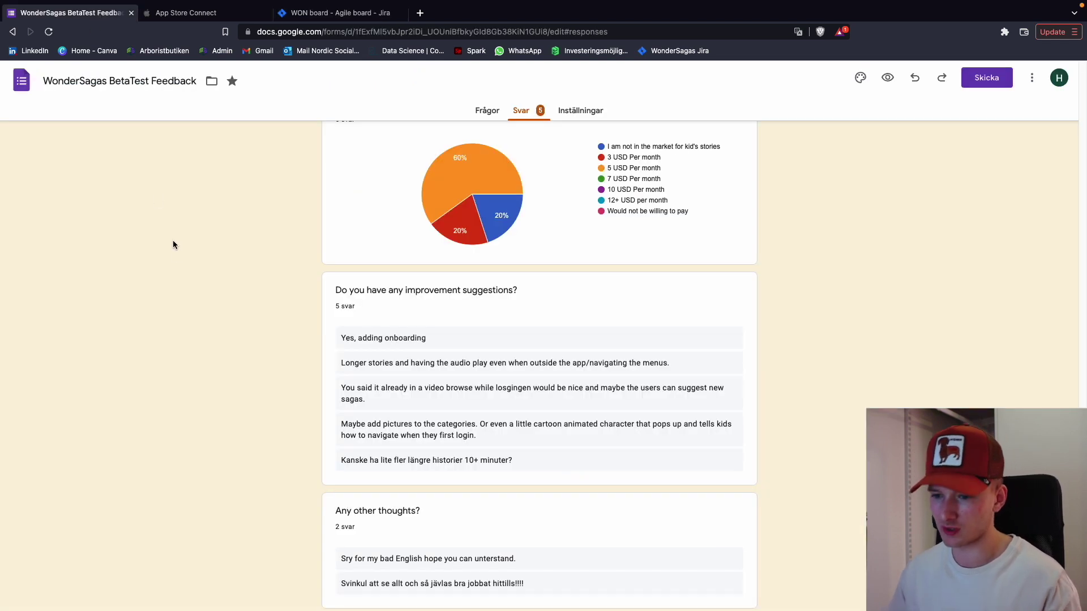
pyautogui.scroll(-1, 430, 464)
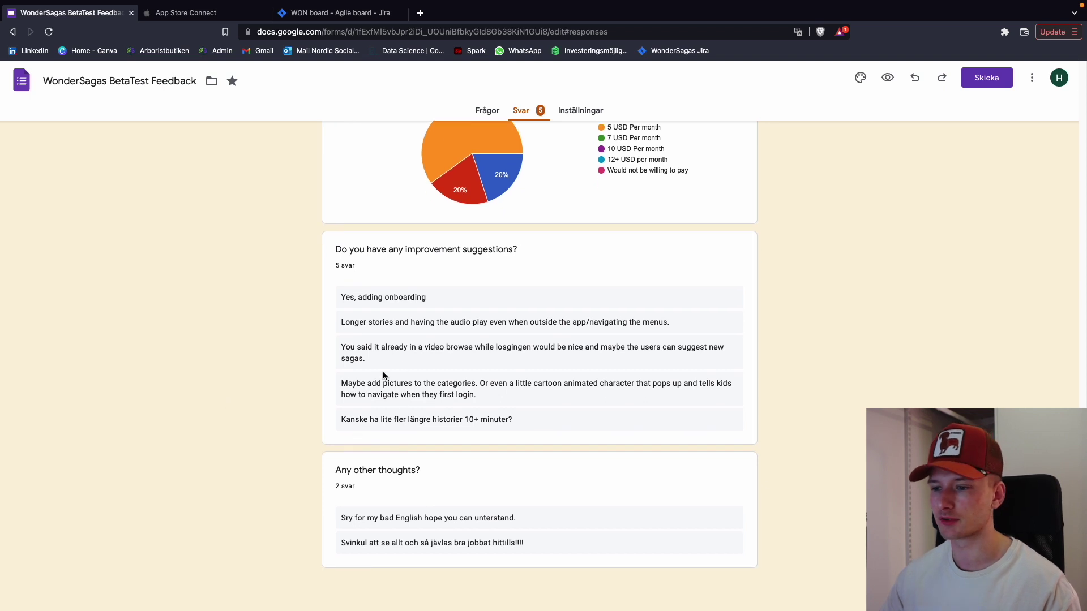
pyautogui.moveTo(489, 394); pyautogui.dragTo(451, 383)
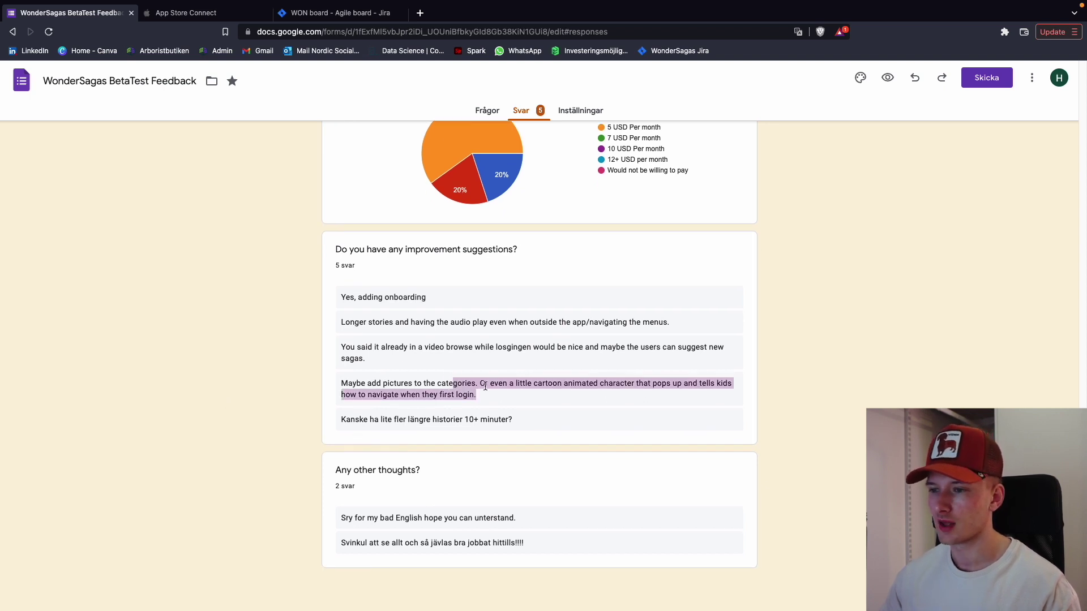
pyautogui.click(500, 386)
pyautogui.moveTo(554, 390); pyautogui.dragTo(306, 381)
pyautogui.click(499, 419)
pyautogui.moveTo(513, 420); pyautogui.dragTo(336, 417)
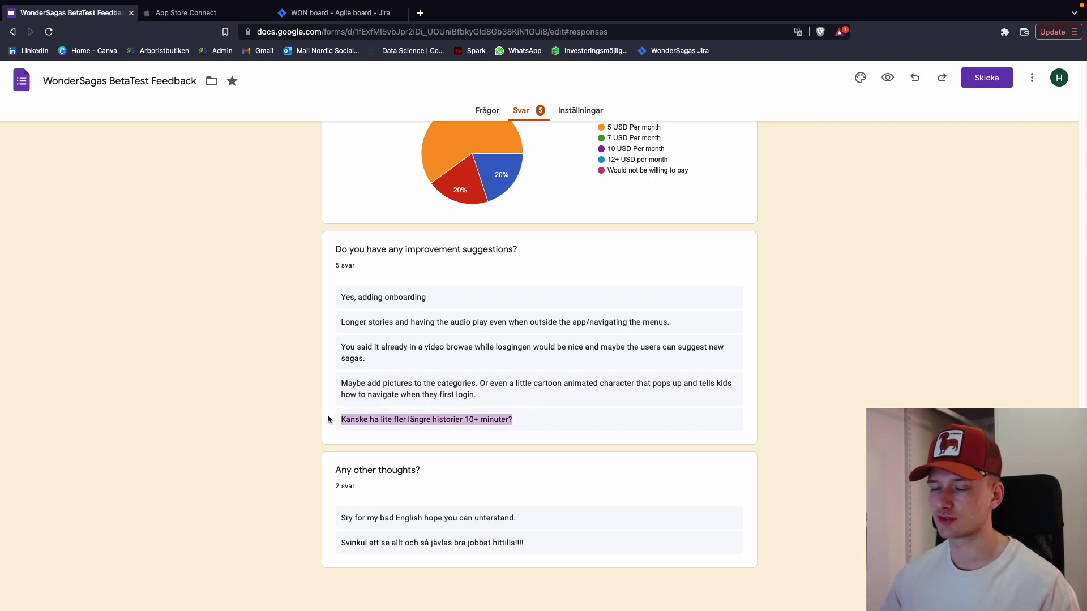
pyautogui.click(328, 417)
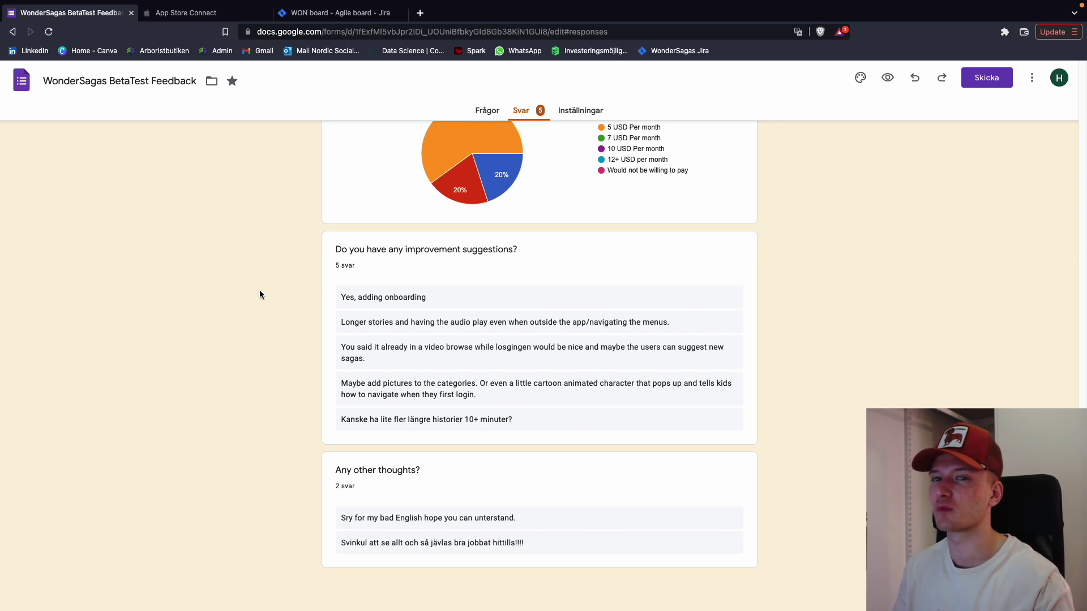
# - Inspect the pricing pie chart slices, then bring up the TestFlight public-link testers list
pyautogui.scroll(2, 494, 384)
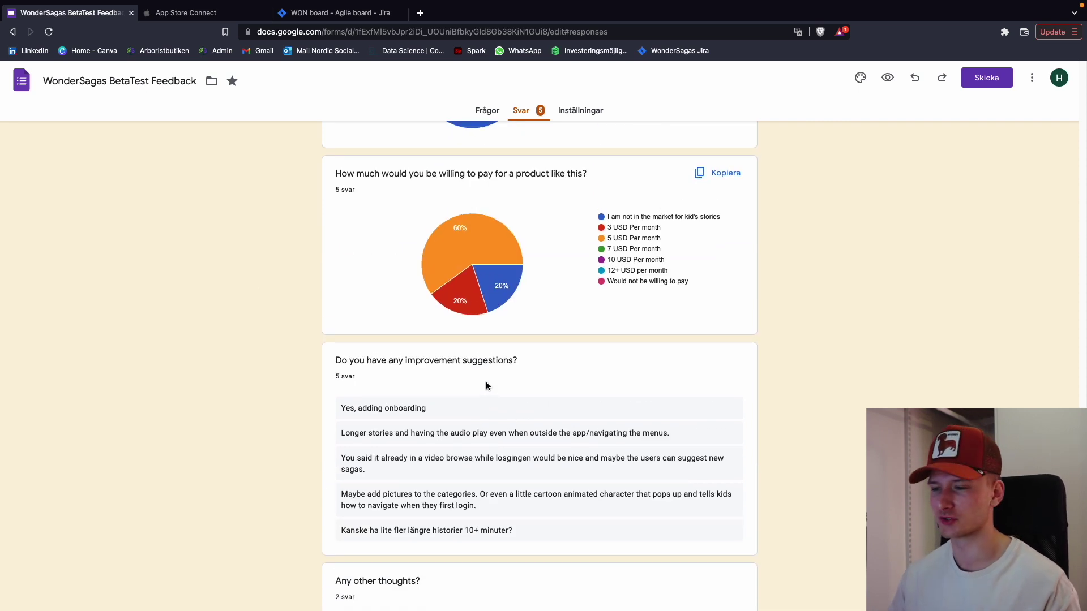
pyautogui.scroll(-1, 474, 385)
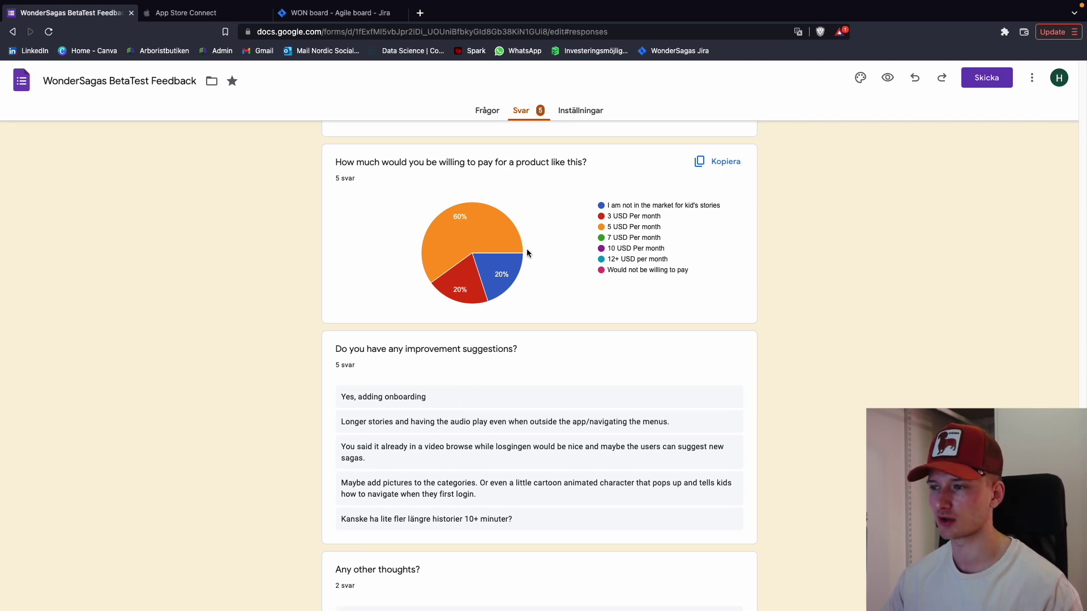
pyautogui.moveTo(475, 242)
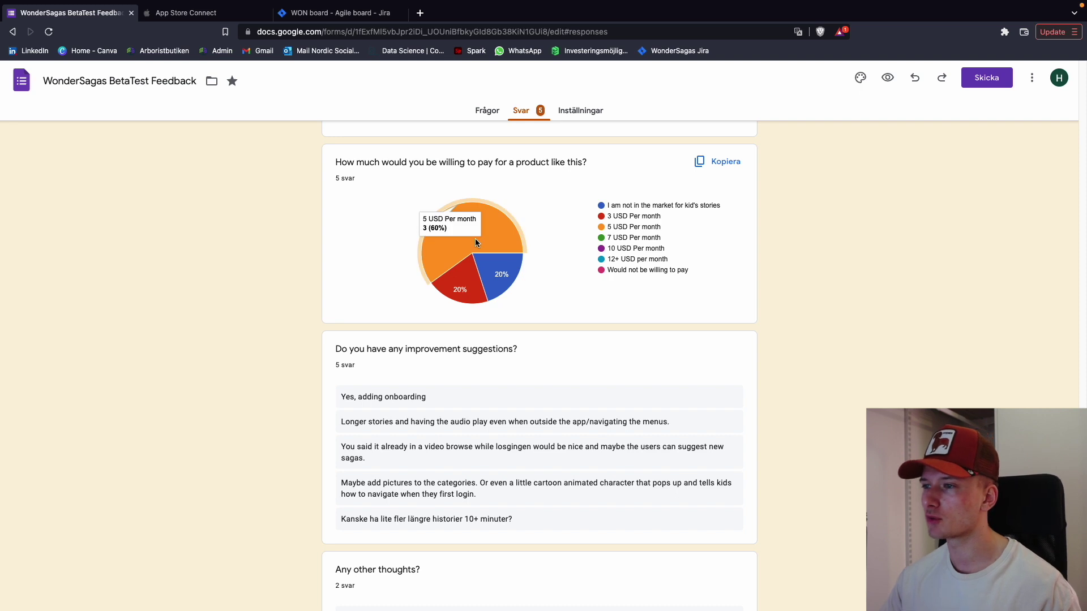
pyautogui.moveTo(466, 280)
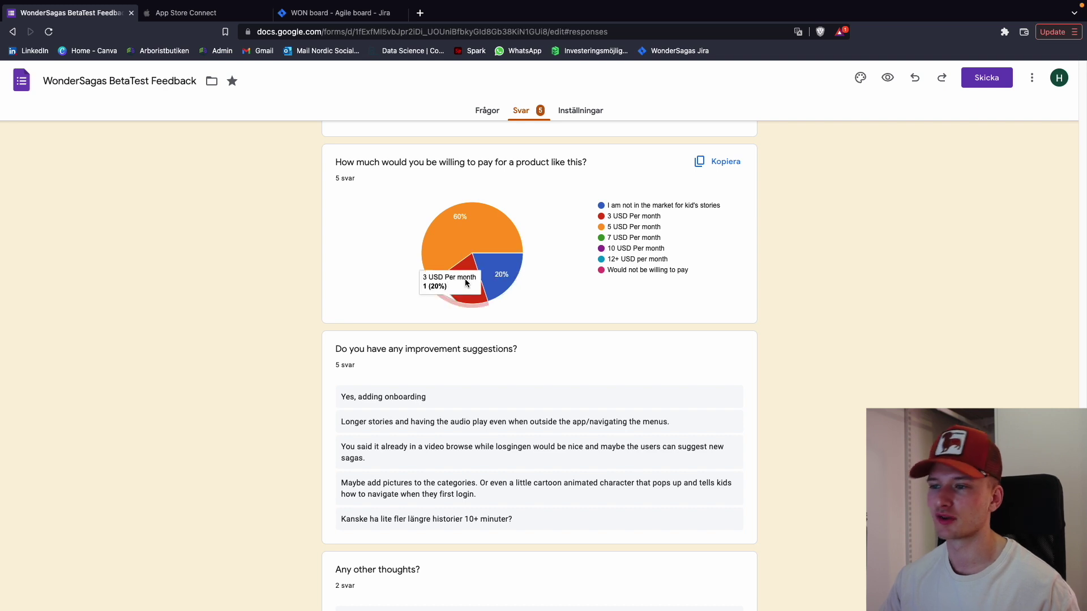
pyautogui.scroll(-2, 467, 274)
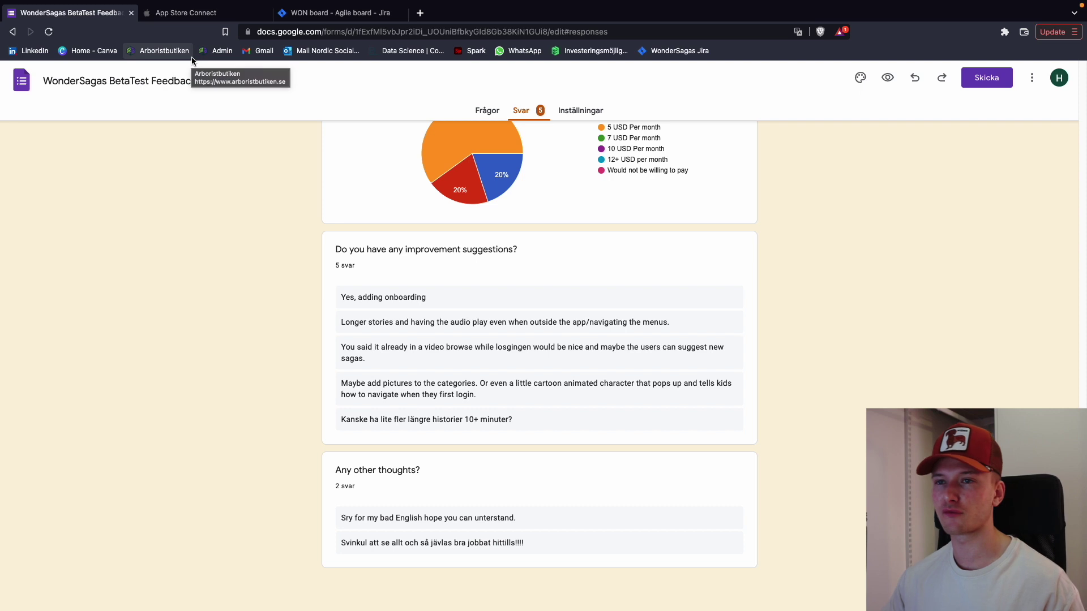
pyautogui.click(187, 12)
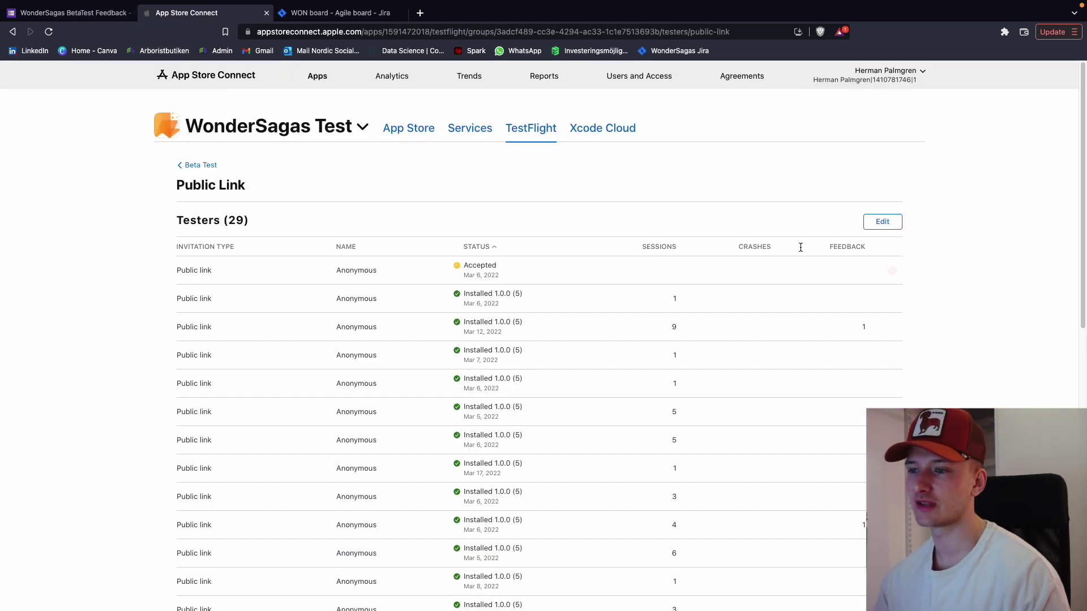
# - Open the Beta Test group's screenshot feedback and view the account page feedback card
pyautogui.scroll(-5, 789, 262)
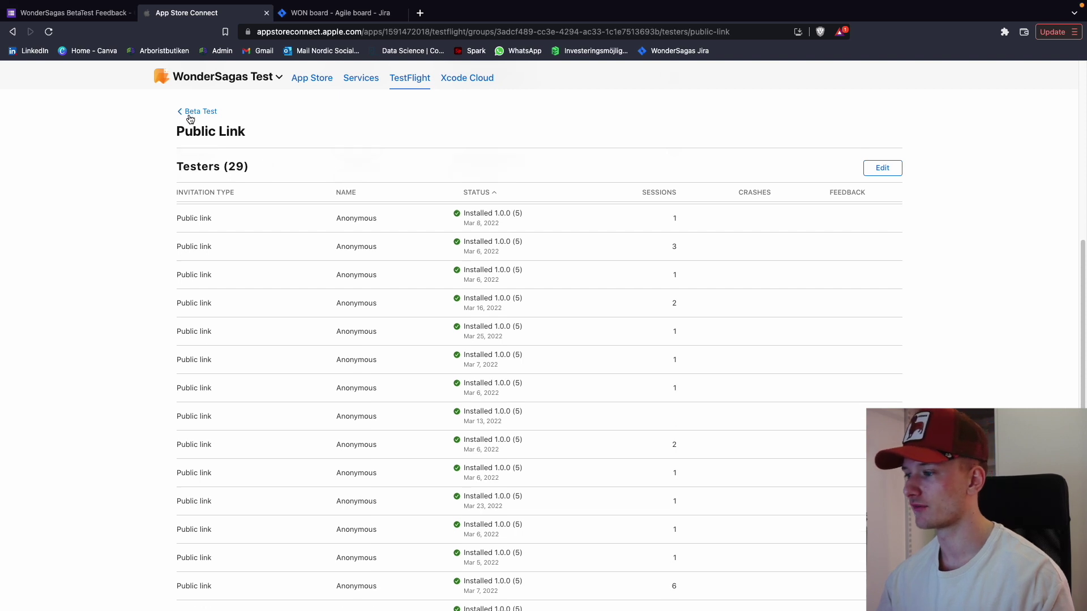
pyautogui.scroll(2, 191, 119)
pyautogui.click(195, 162)
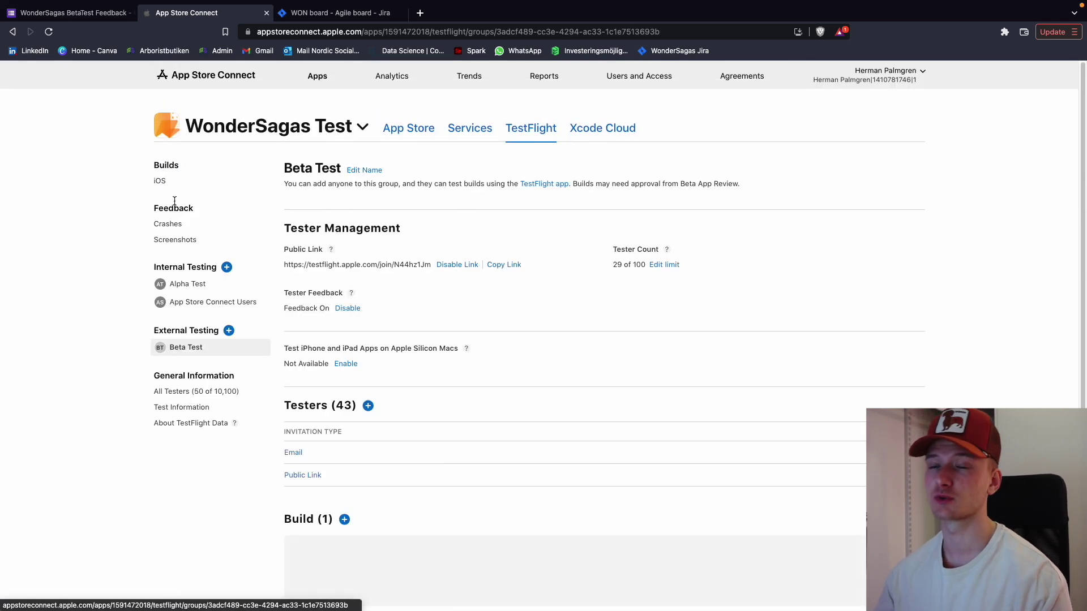
pyautogui.click(173, 239)
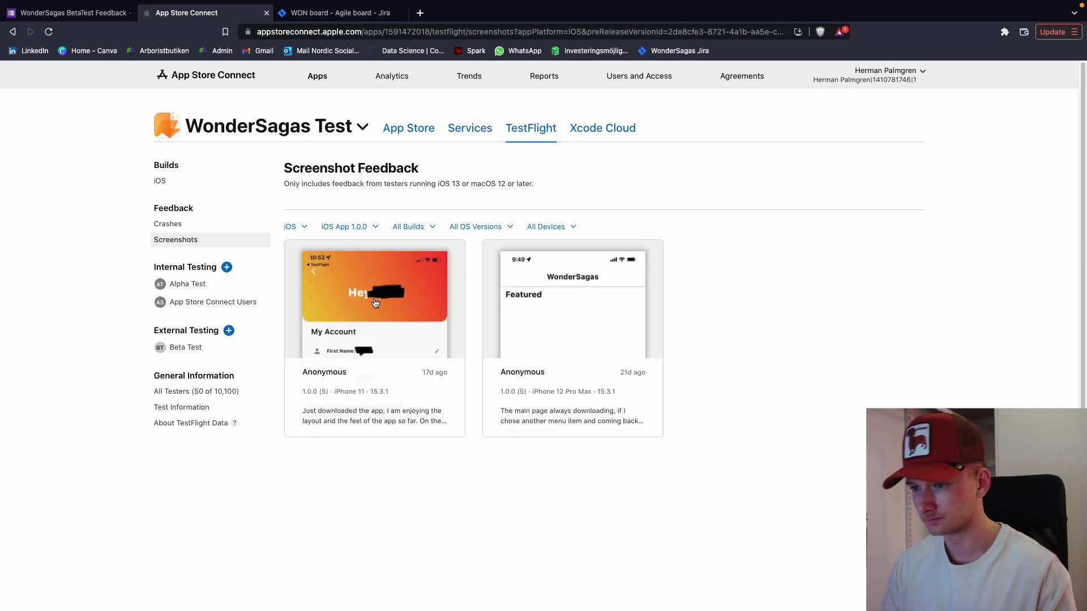
pyautogui.click(375, 303)
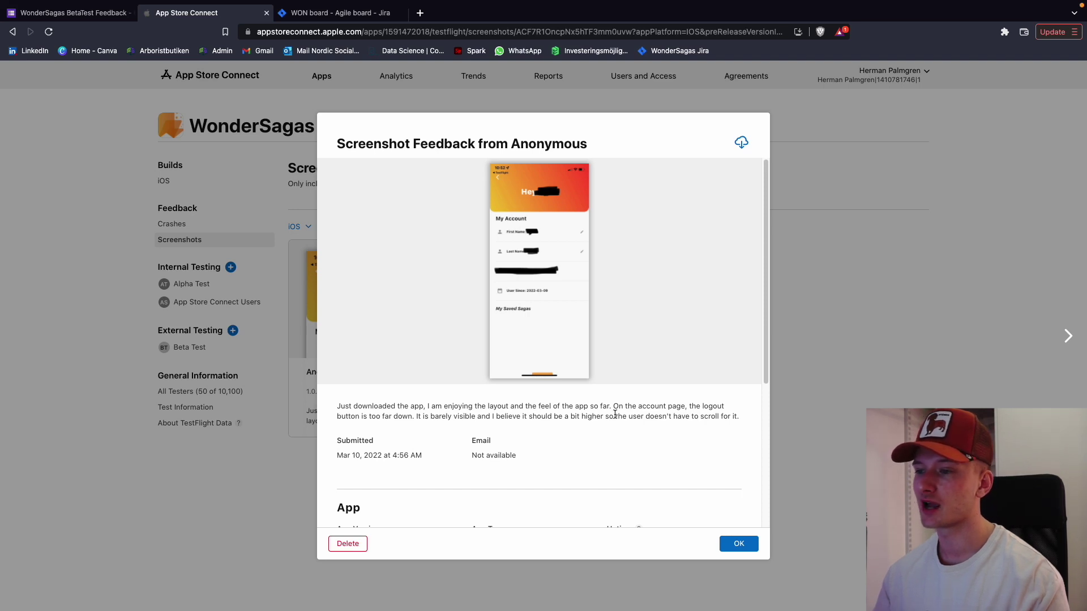
# - Start a WON board To Do issue about the logout button, typing 'Change'
pyautogui.click(333, 17)
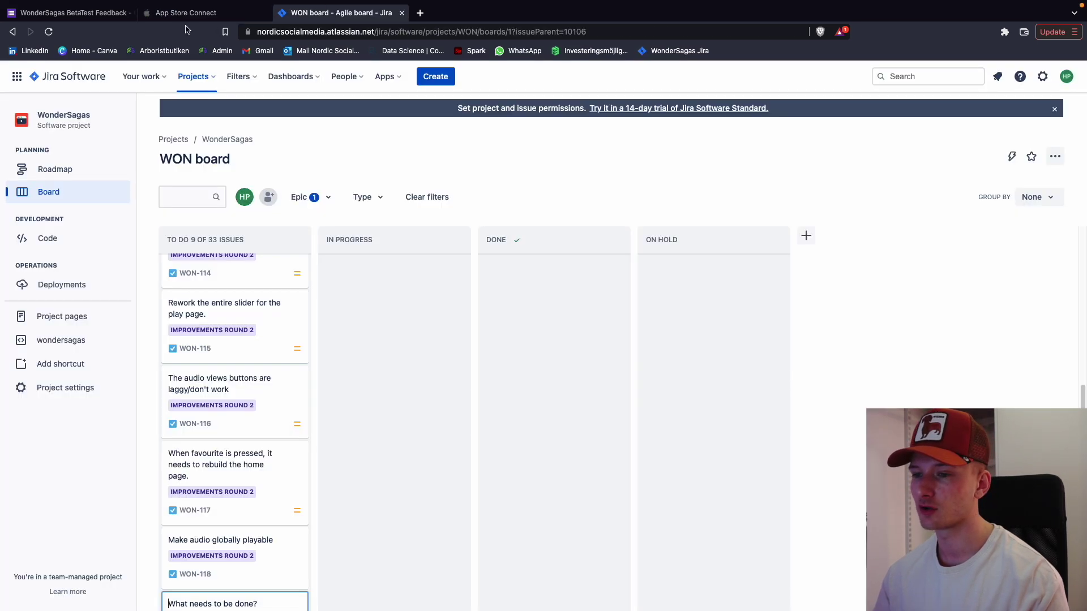
pyautogui.click(79, 20)
pyautogui.click(329, 14)
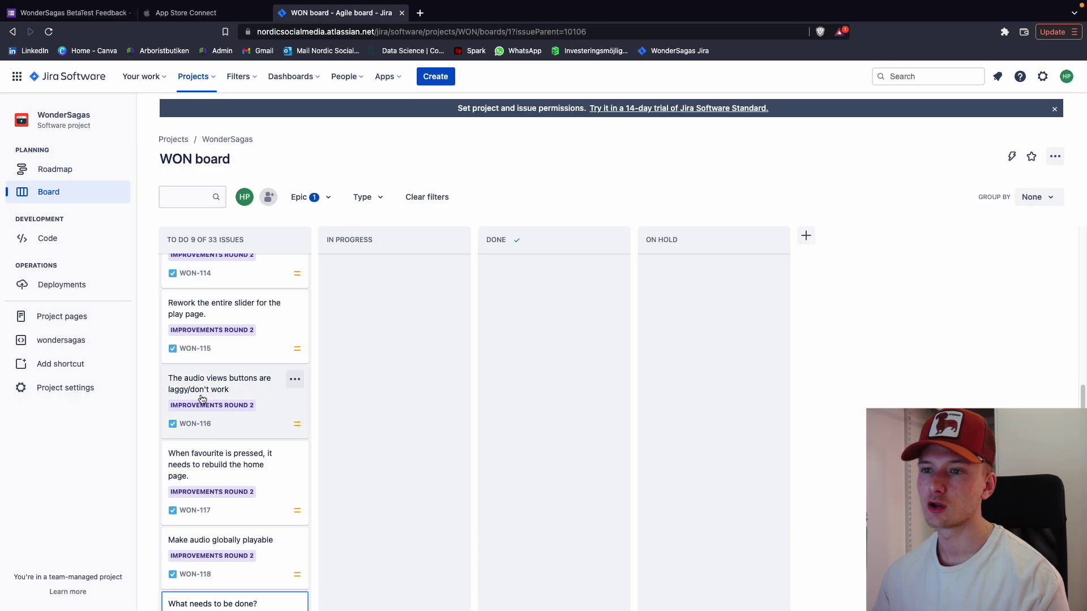
pyautogui.scroll(-1, 244, 513)
pyautogui.write('Change')
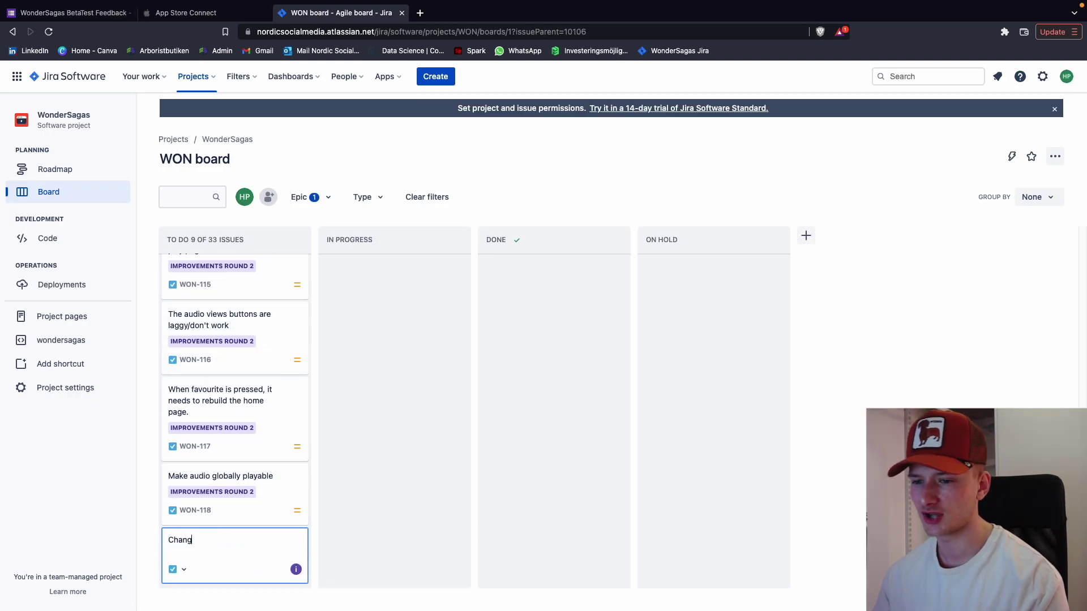
# - Check the tester's device details: screen resolution, time zone and iPhone 11 model
pyautogui.click(187, 13)
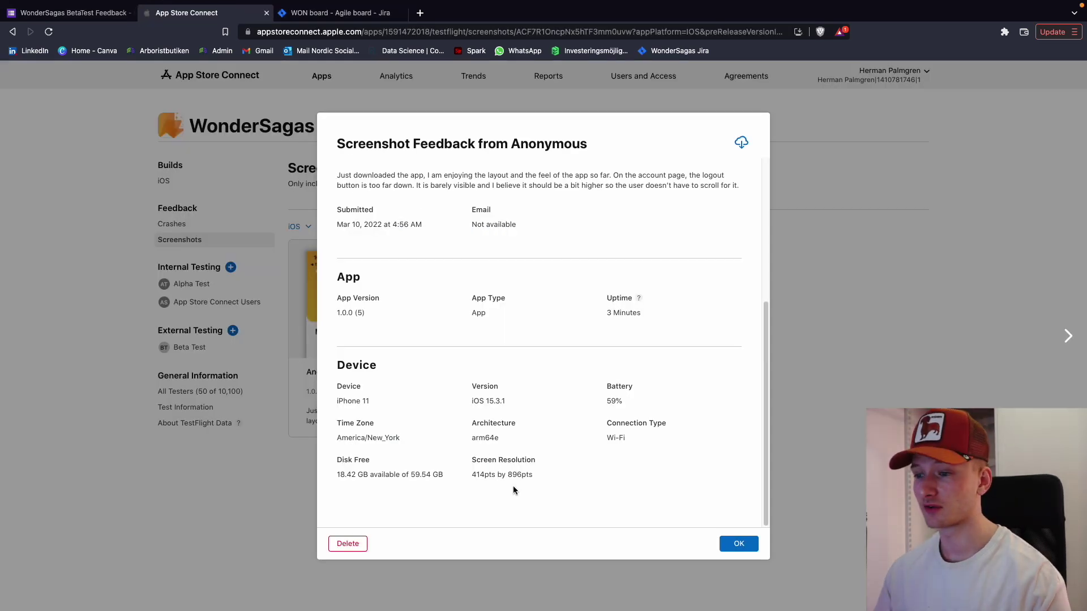
pyautogui.moveTo(485, 478); pyautogui.dragTo(466, 478)
pyautogui.click(466, 478)
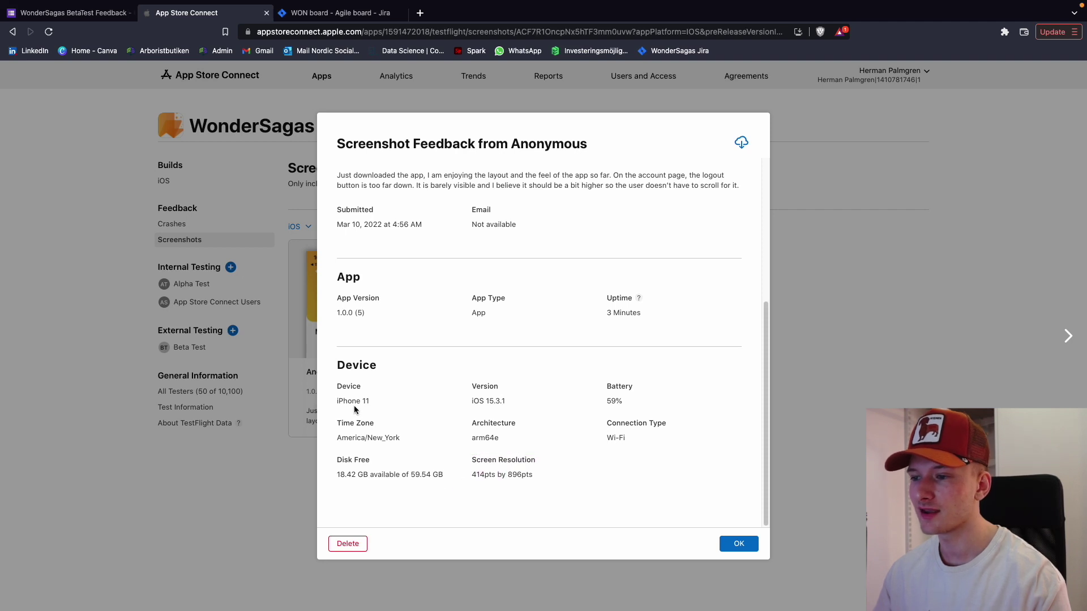
pyautogui.tripleClick(369, 438)
pyautogui.tripleClick(351, 402)
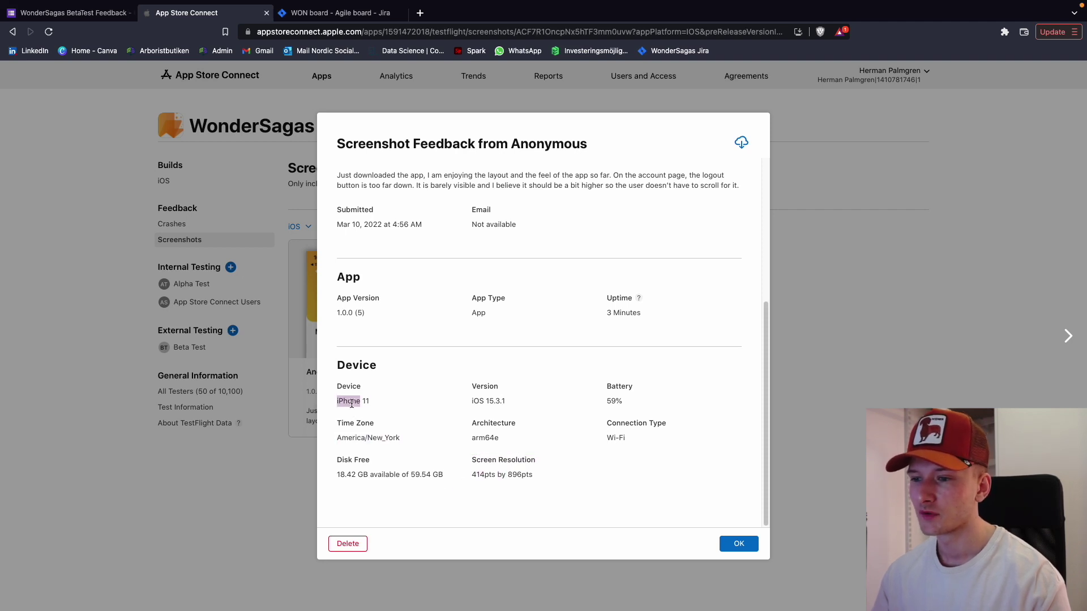
pyautogui.click(448, 418)
pyautogui.scroll(5, 438, 391)
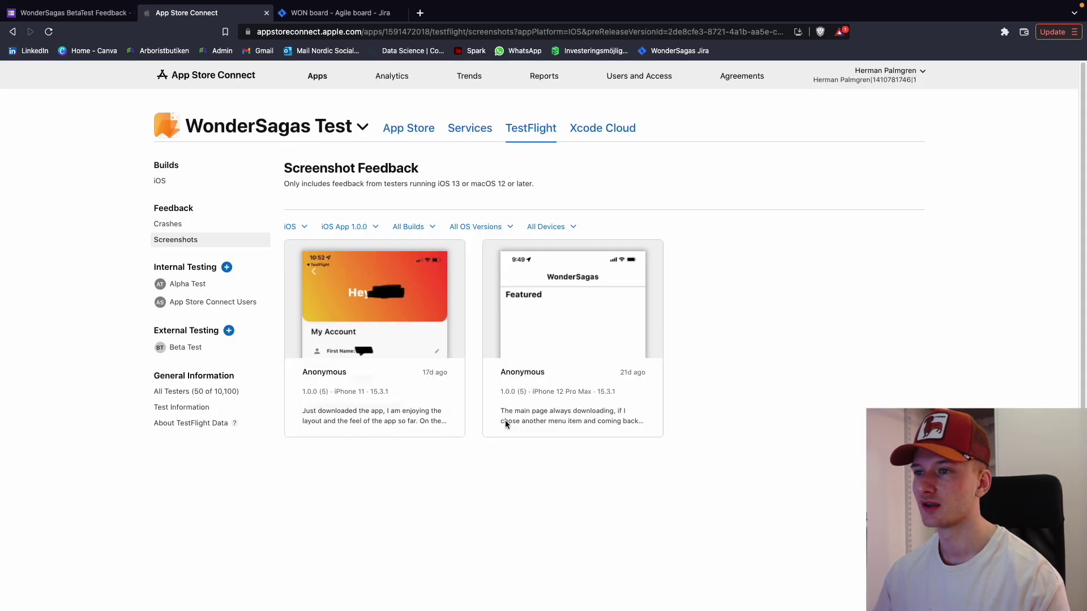
# - Read the feedback about main page loading and go back to the WON board
pyautogui.click(538, 344)
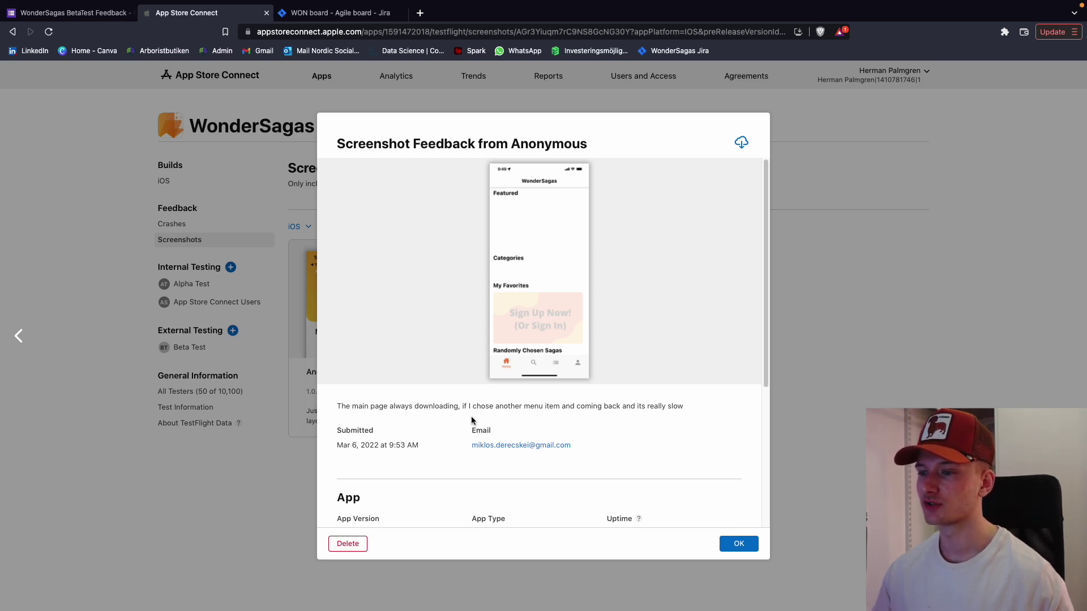
pyautogui.scroll(-4, 472, 419)
pyautogui.scroll(4, 491, 389)
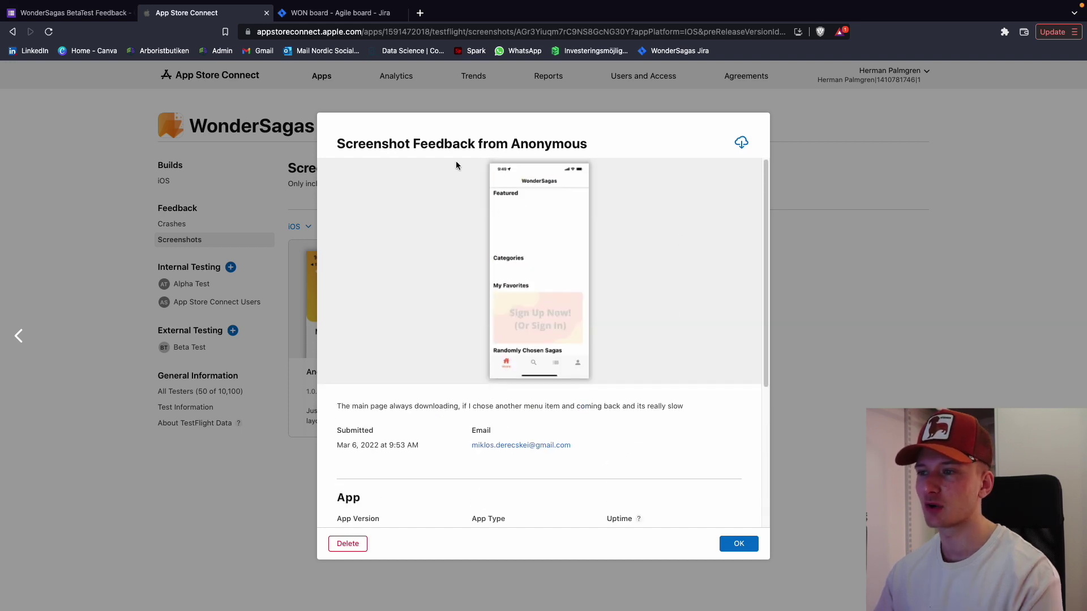
pyautogui.click(339, 13)
pyautogui.scroll(-2, 278, 318)
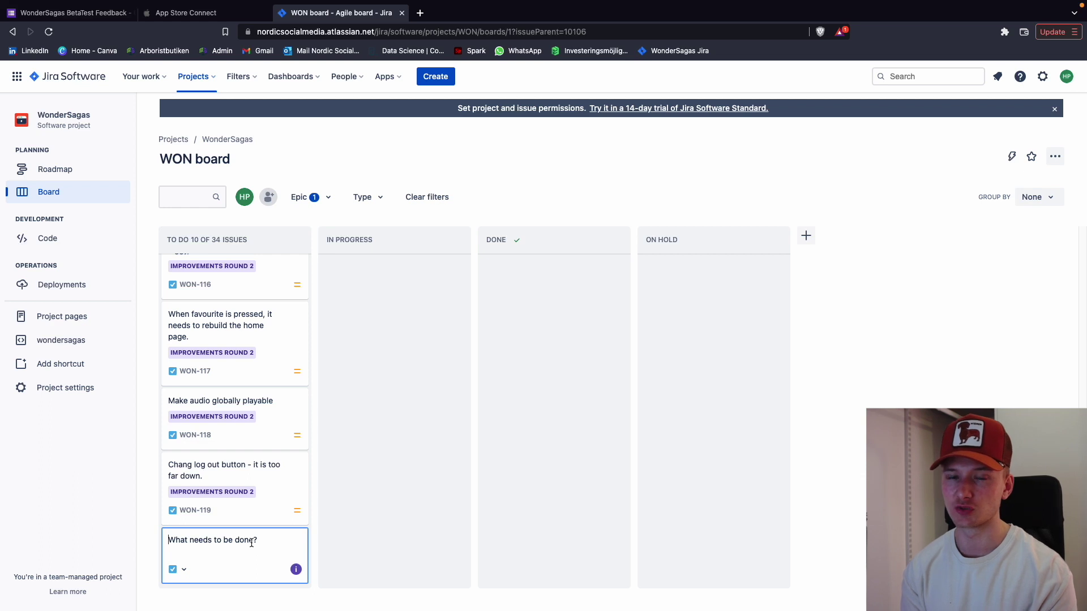
# - Create WON-120 'Check for internet connection and show content based on that' and return to the tester feedback
pyautogui.write('Check for')
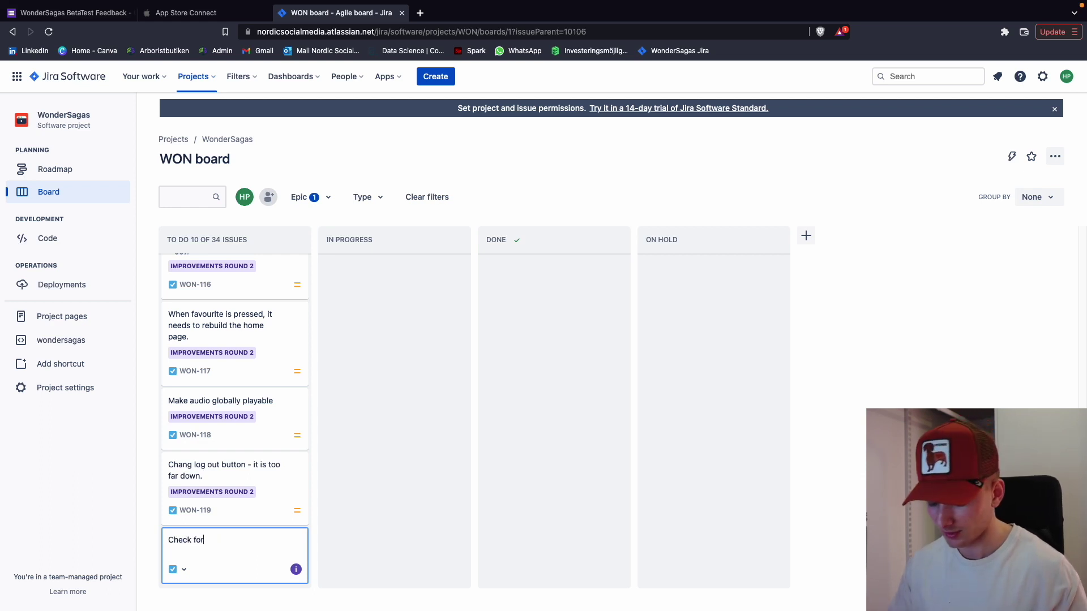
pyautogui.write(' internet connec')
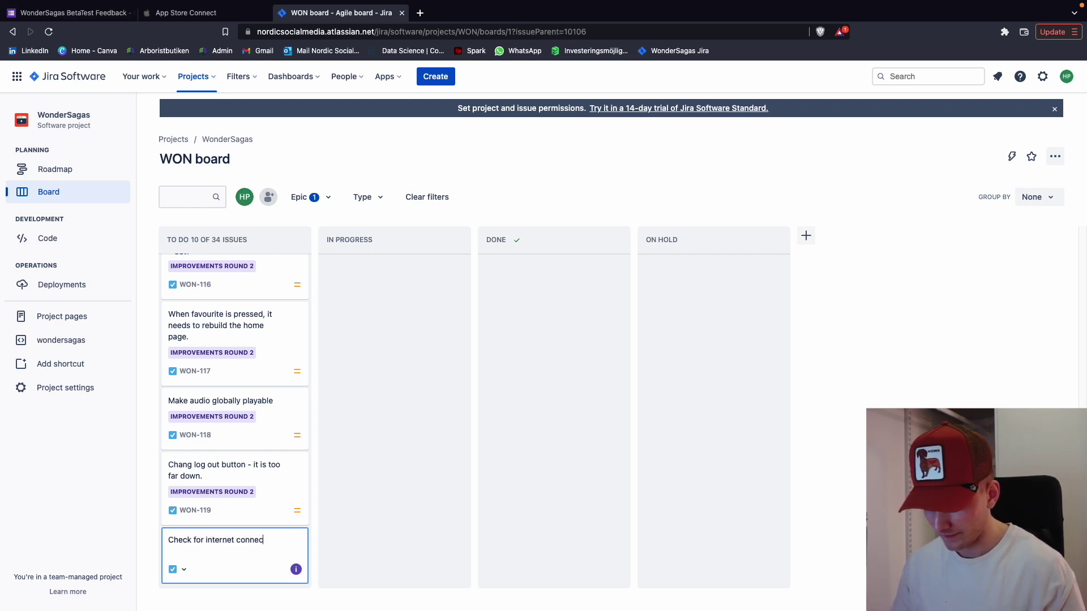
pyautogui.write('tion and show c')
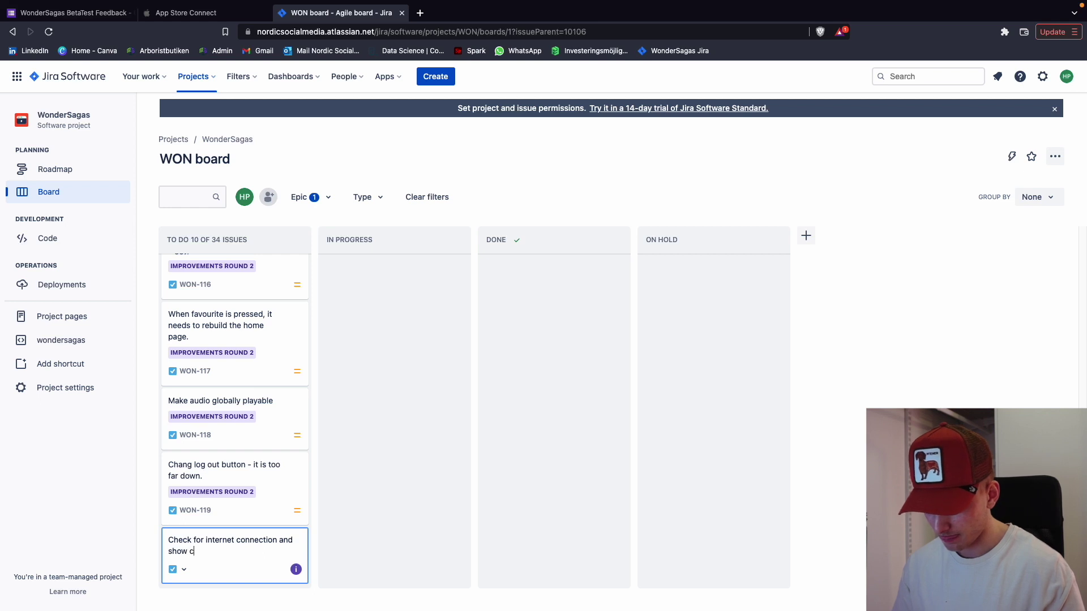
pyautogui.write('ontent based on that')
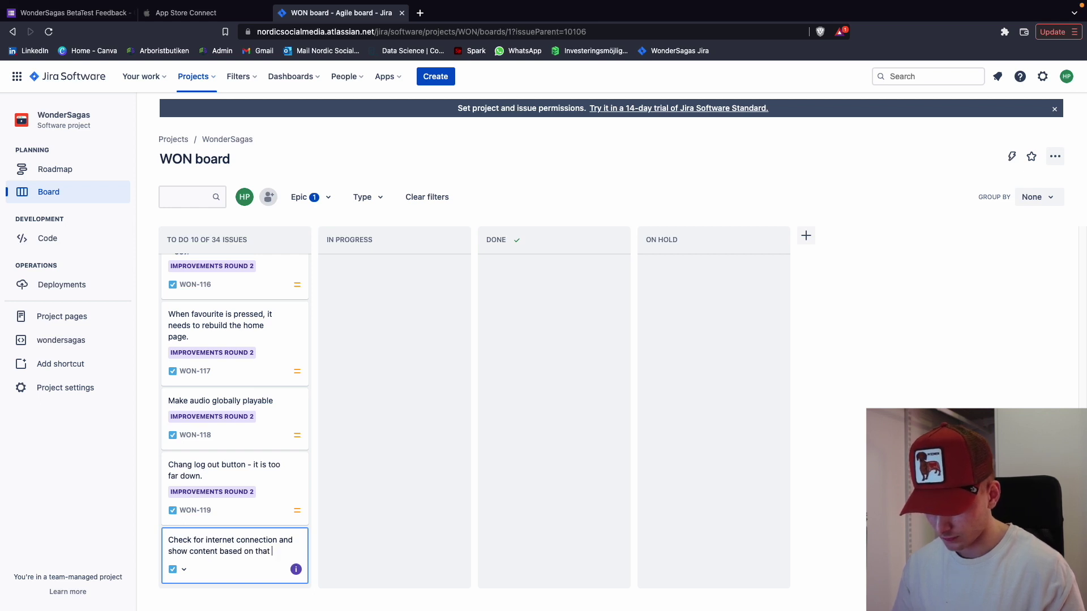
pyautogui.press('Return')
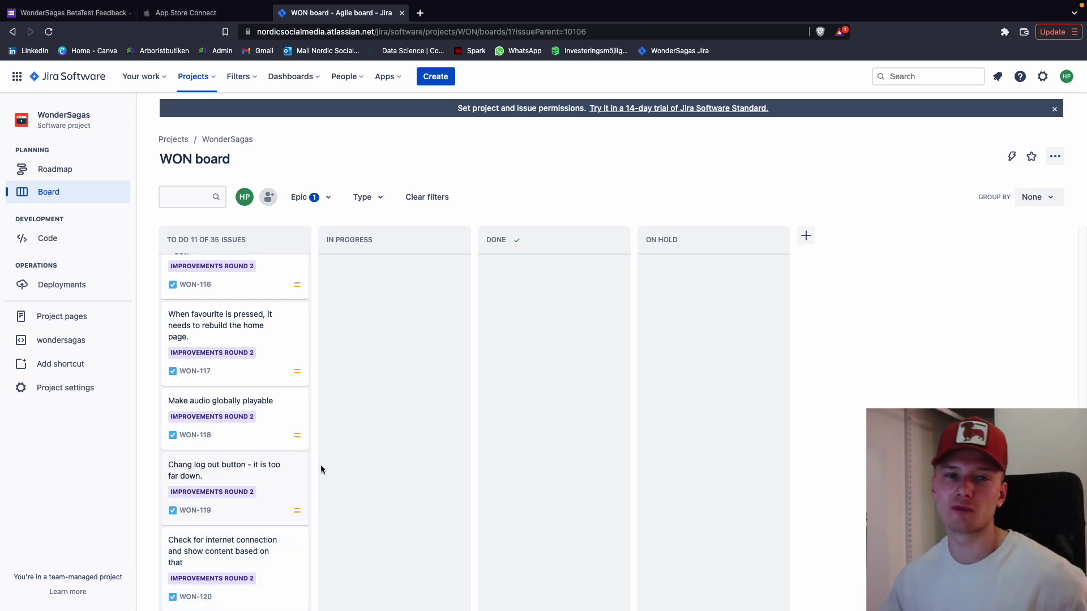
pyautogui.scroll(-2, 317, 460)
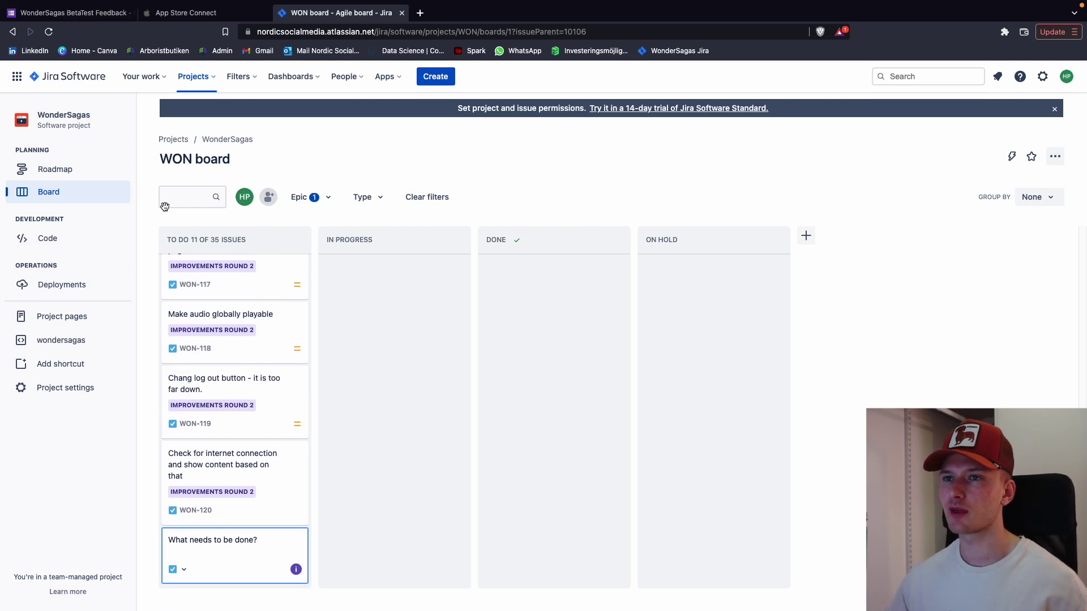
pyautogui.click(187, 13)
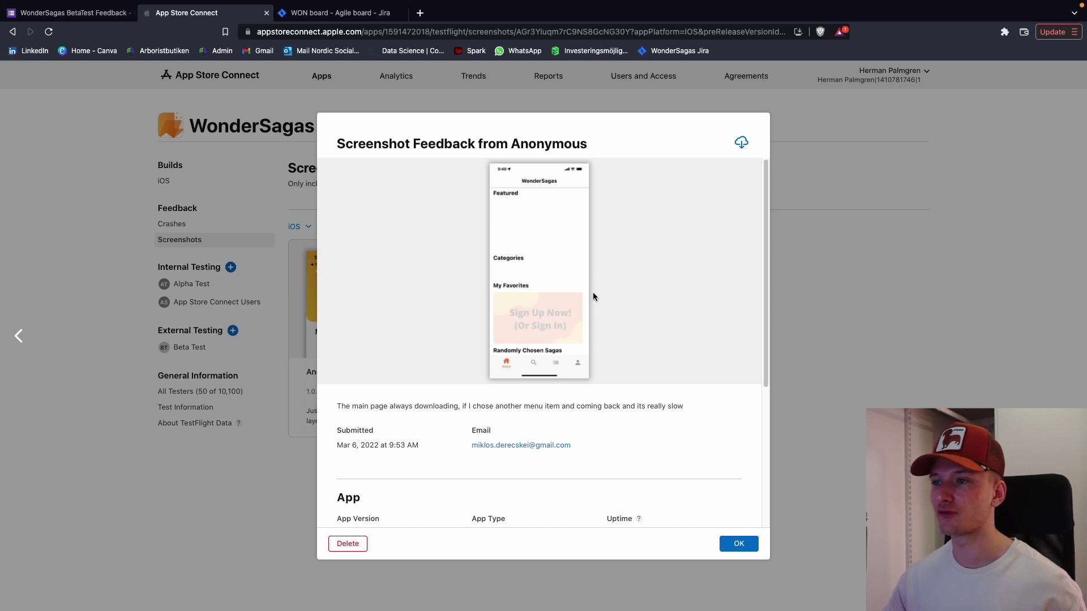
# - Dismiss the Screenshot Feedback dialog and switch back to the Jira WON board
pyautogui.click(738, 544)
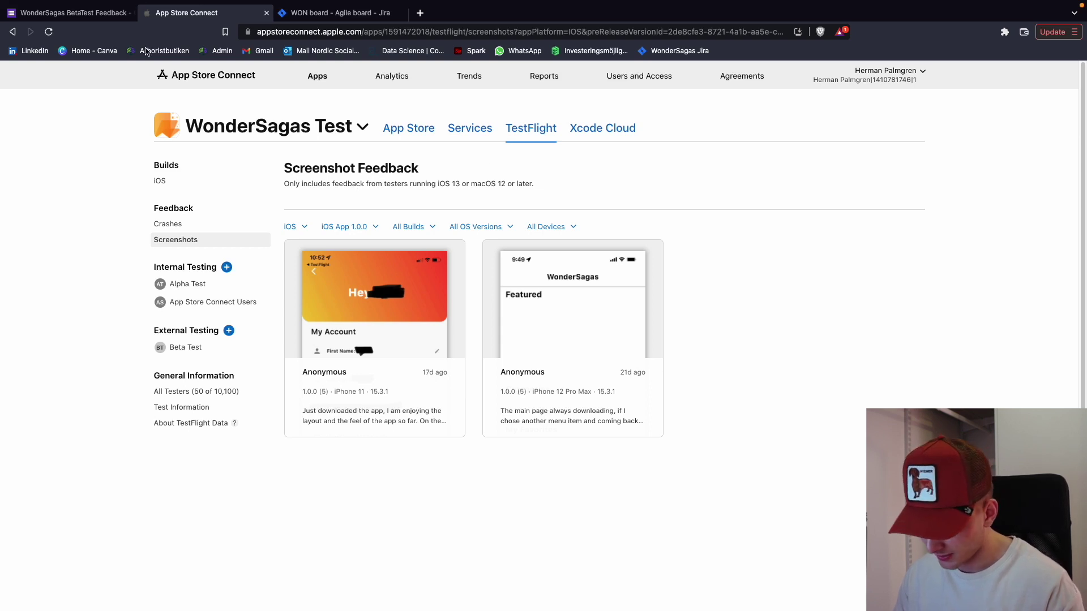
pyautogui.click(317, 13)
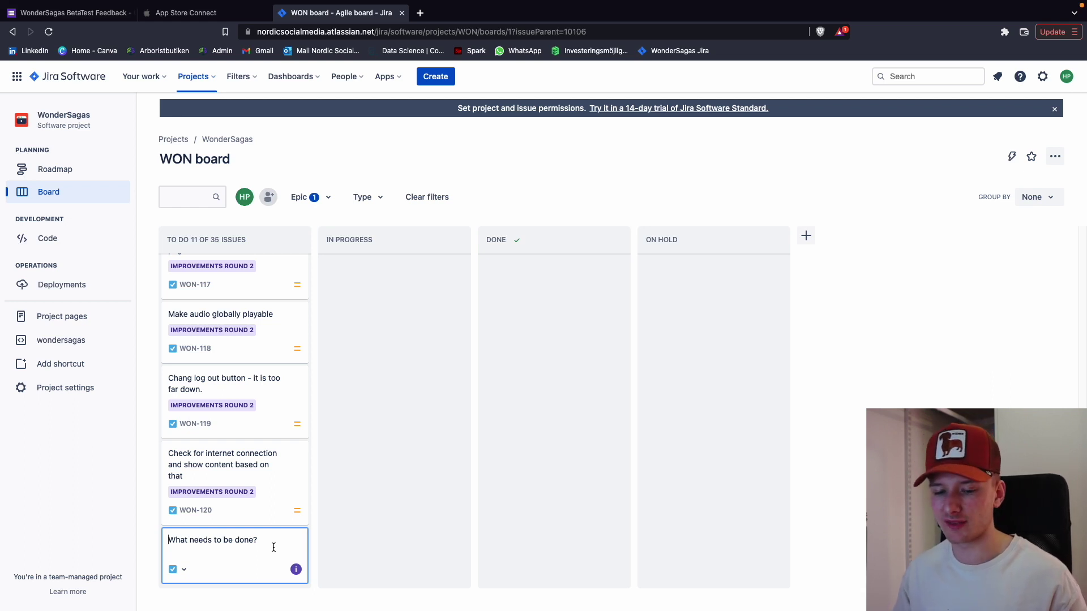
# - Create To Do issues 'Double check audio and content for stories.' and 'Different UI for parents/kids', closing the empty follow-up box
pyautogui.write('Double ch')
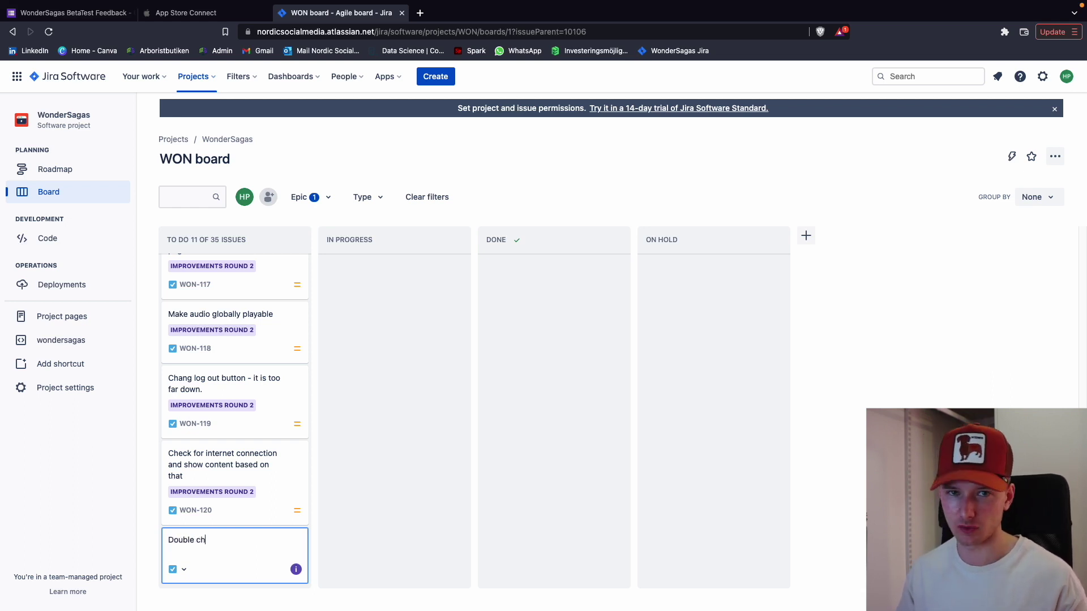
pyautogui.write('eck audio and content for stories.')
pyautogui.press('Return')
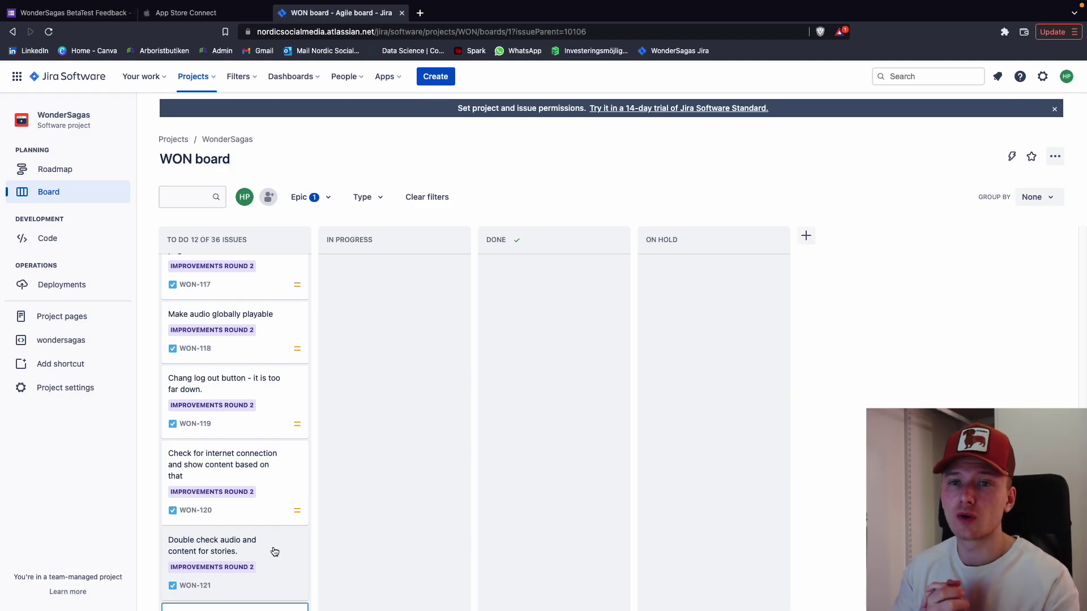
pyautogui.scroll(-2, 293, 413)
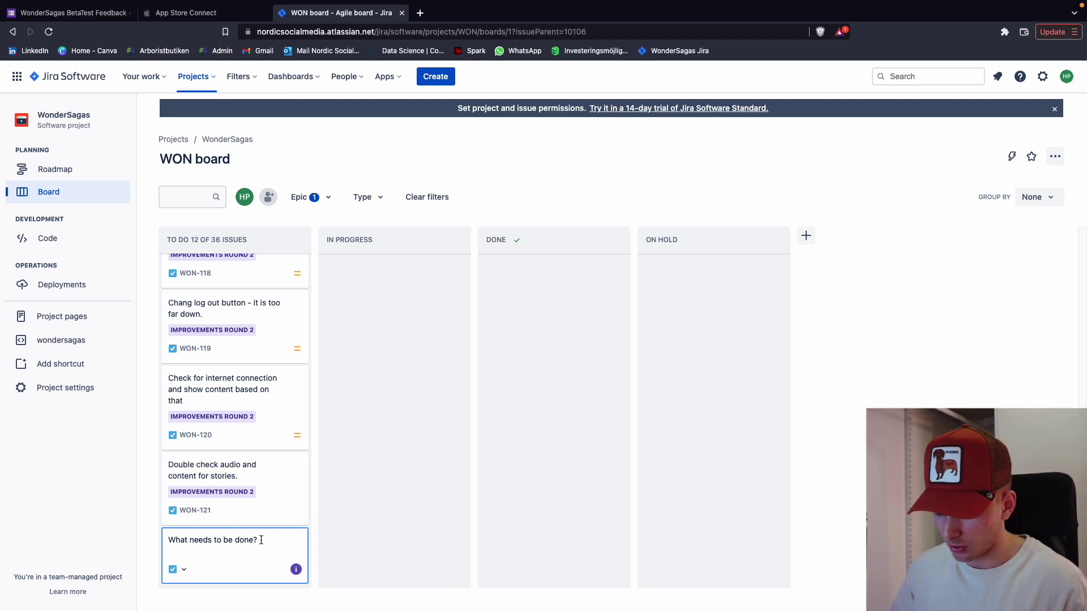
pyautogui.write('Different ')
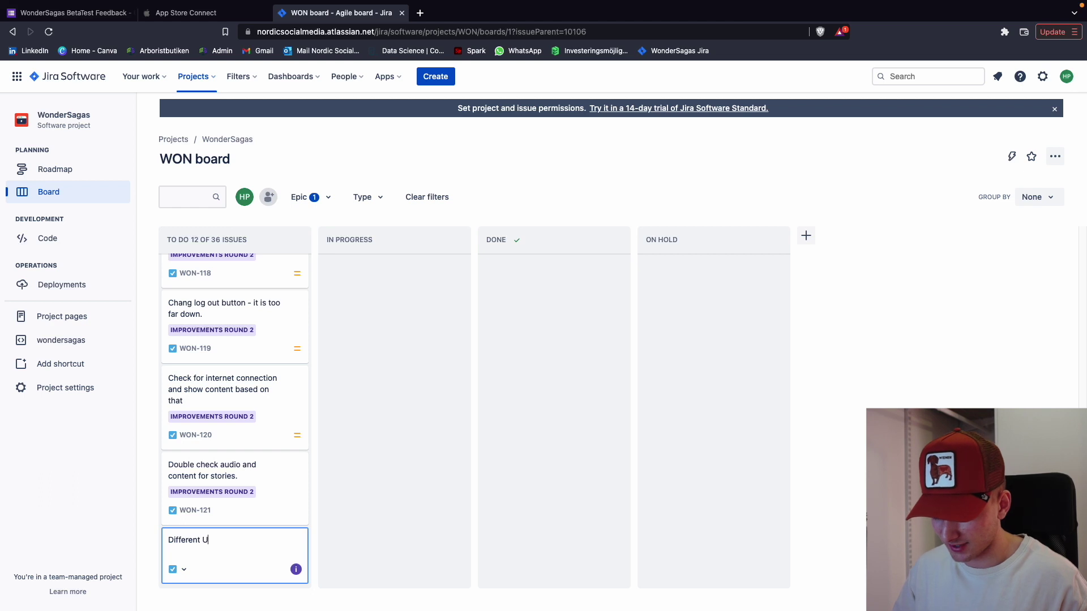
pyautogui.write('UI for parents')
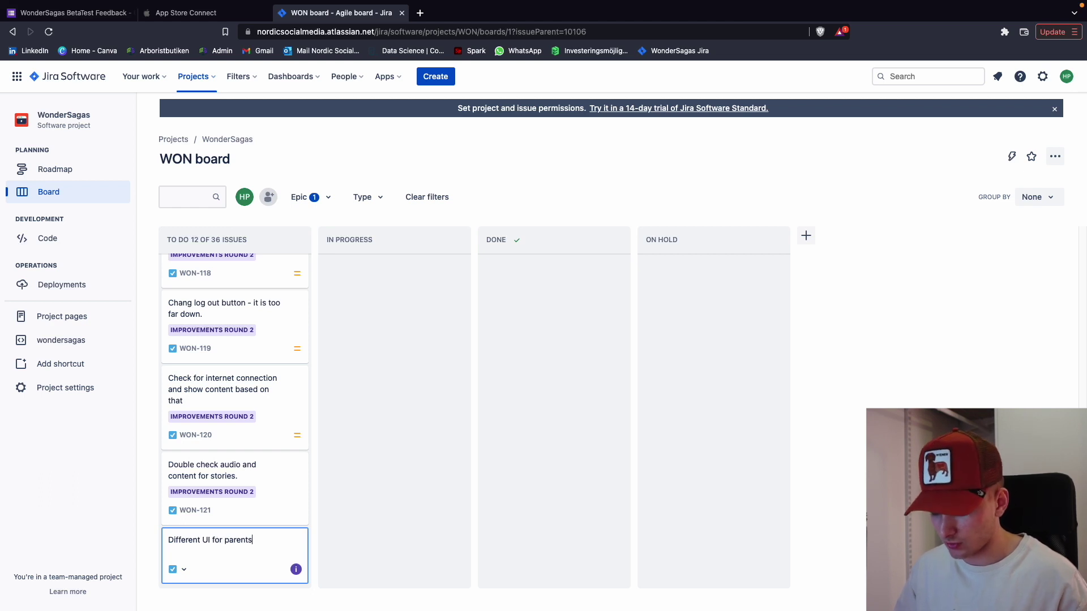
pyautogui.write('/kids.')
pyautogui.press('Return')
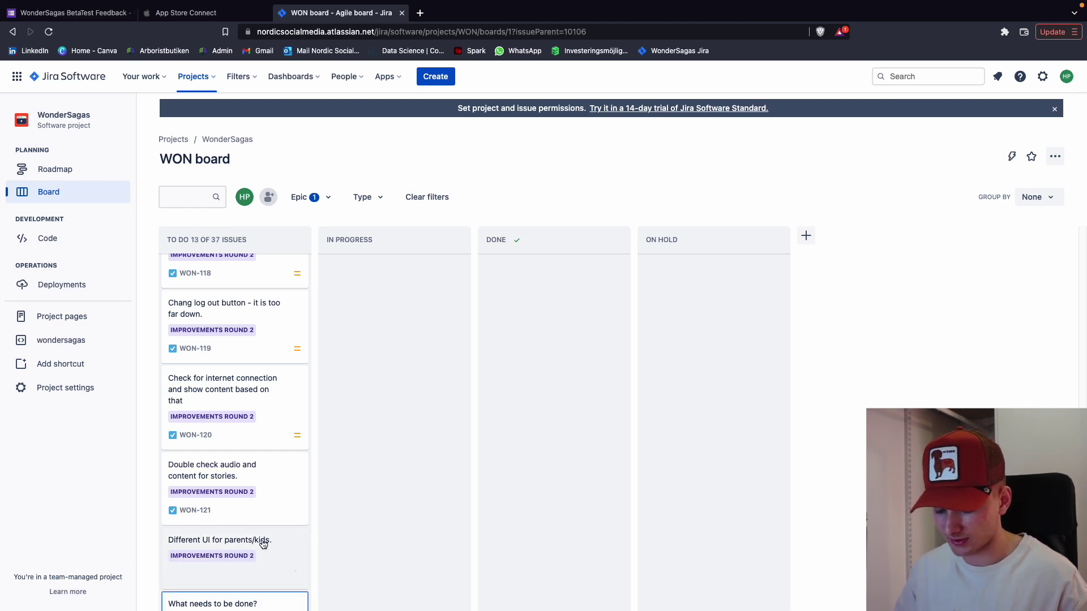
pyautogui.press('Escape')
pyautogui.scroll(15, 354, 437)
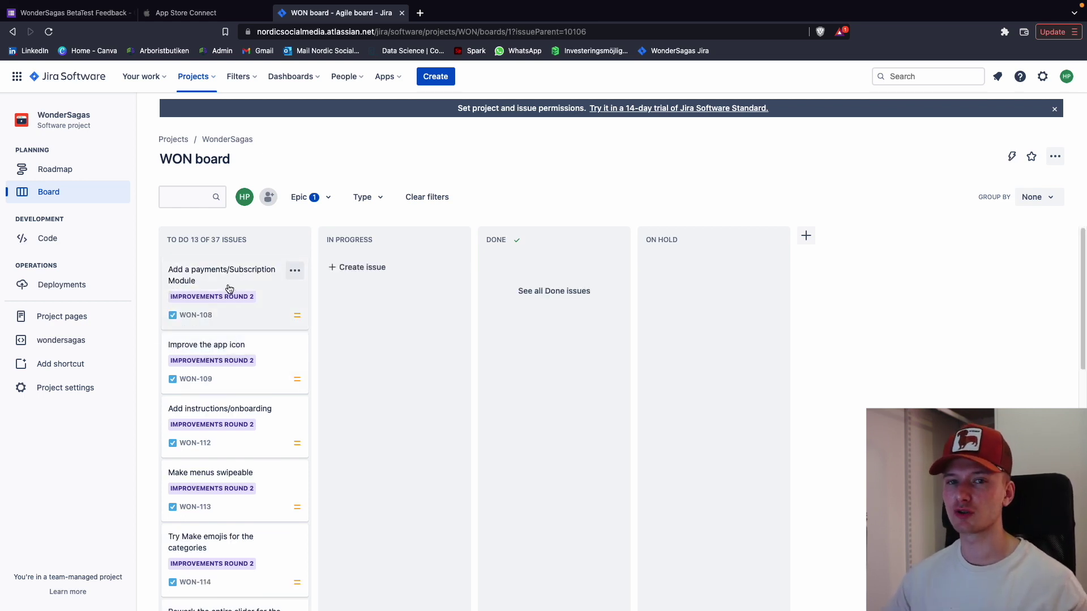
pyautogui.scroll(-5, 231, 300)
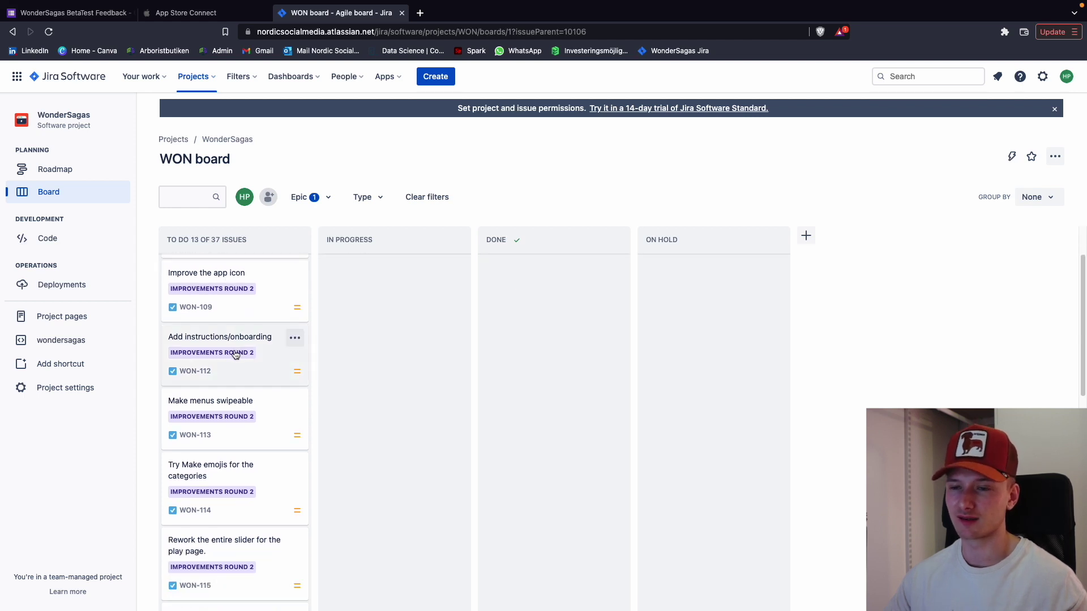
pyautogui.scroll(-6, 237, 354)
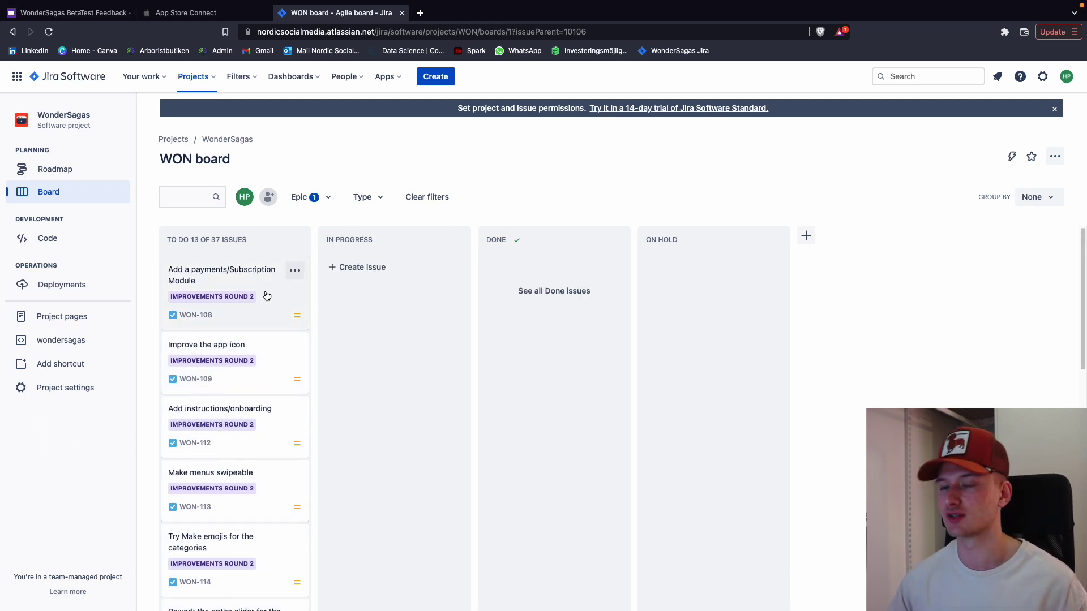
# - Set WON-108's priority to Highest and check WON-109 without changing it
pyautogui.click(240, 284)
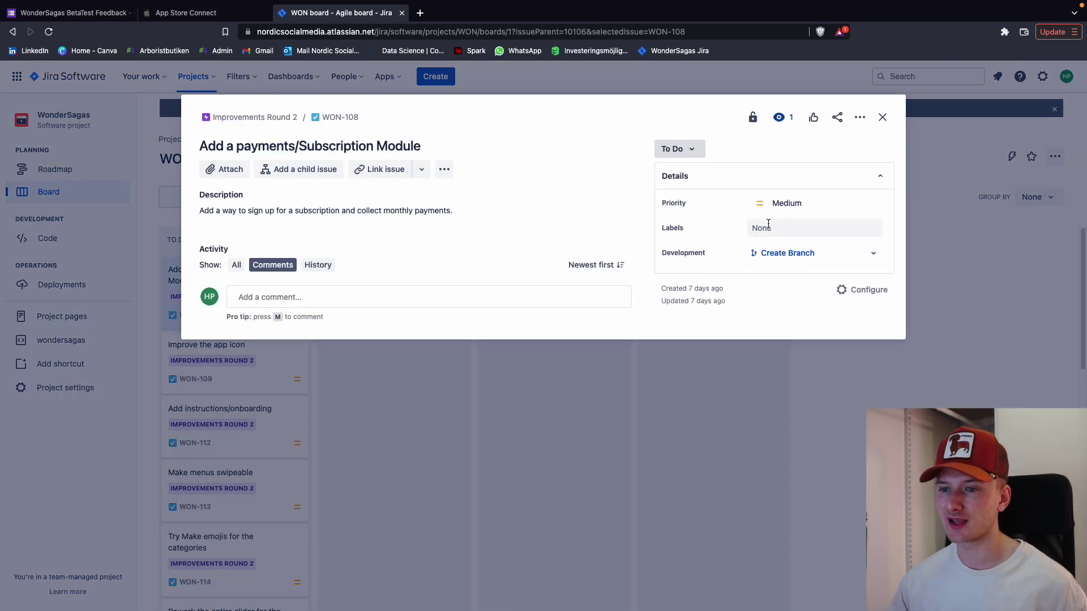
pyautogui.click(790, 204)
pyautogui.click(782, 230)
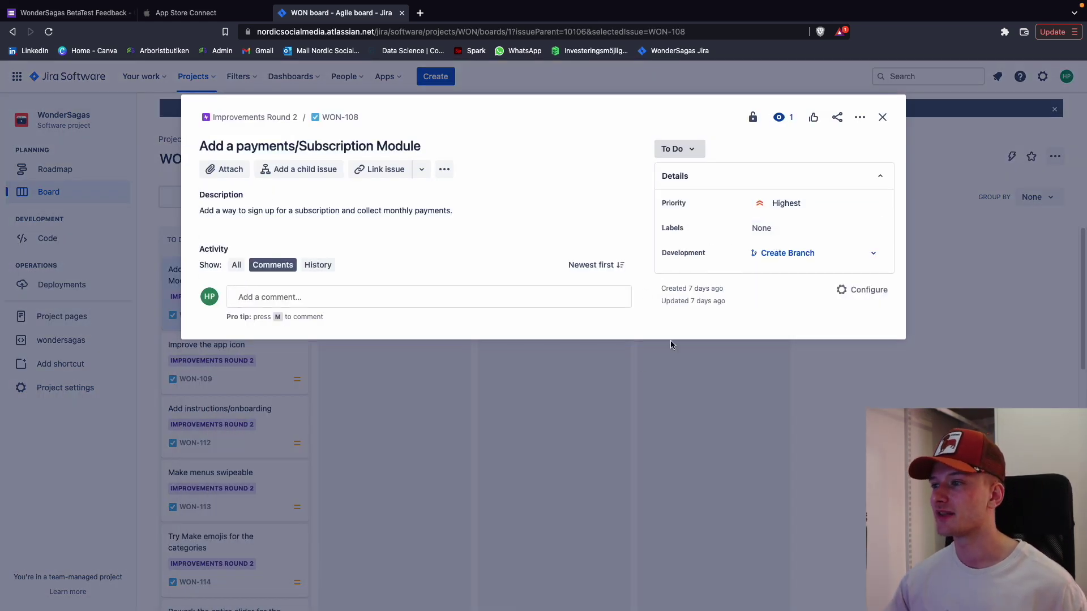
pyautogui.click(671, 342)
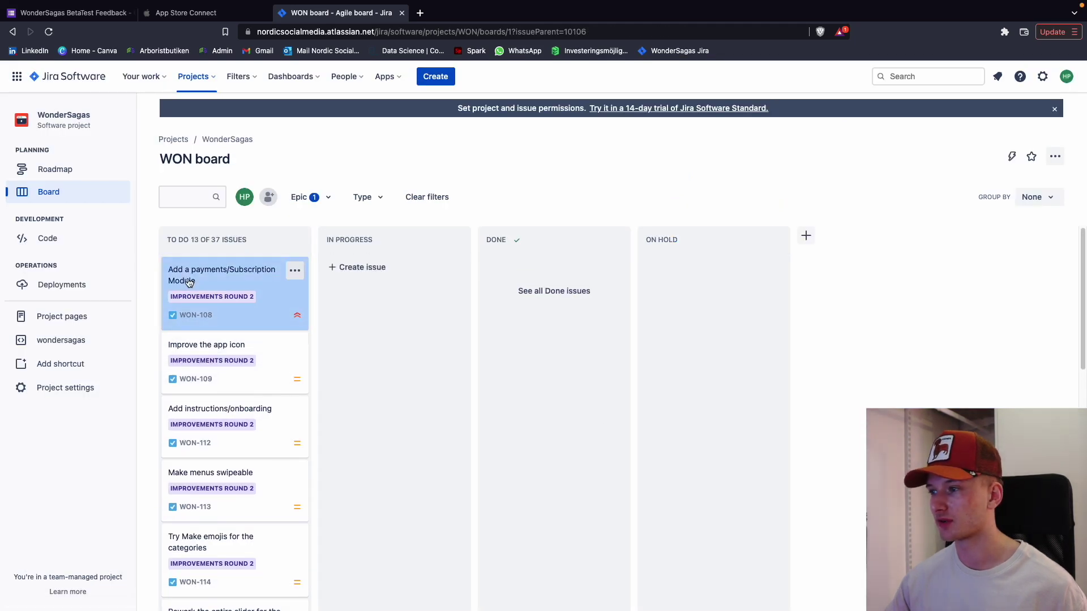
pyautogui.click(238, 346)
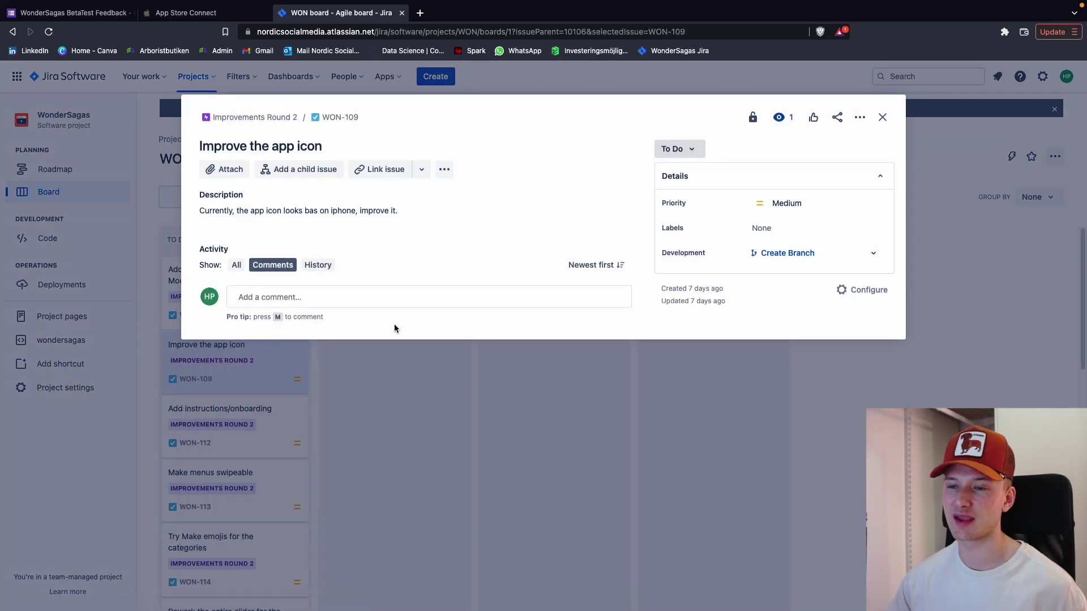
pyautogui.click(414, 436)
# - Give WON-112 High priority and WON-113 Low priority
pyautogui.click(277, 411)
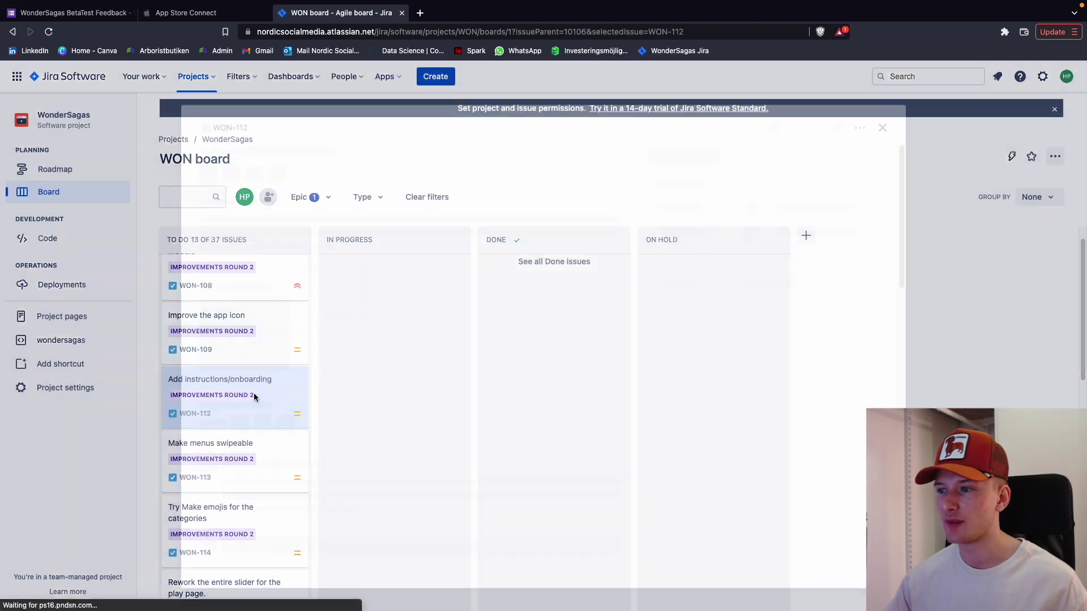
pyautogui.click(776, 207)
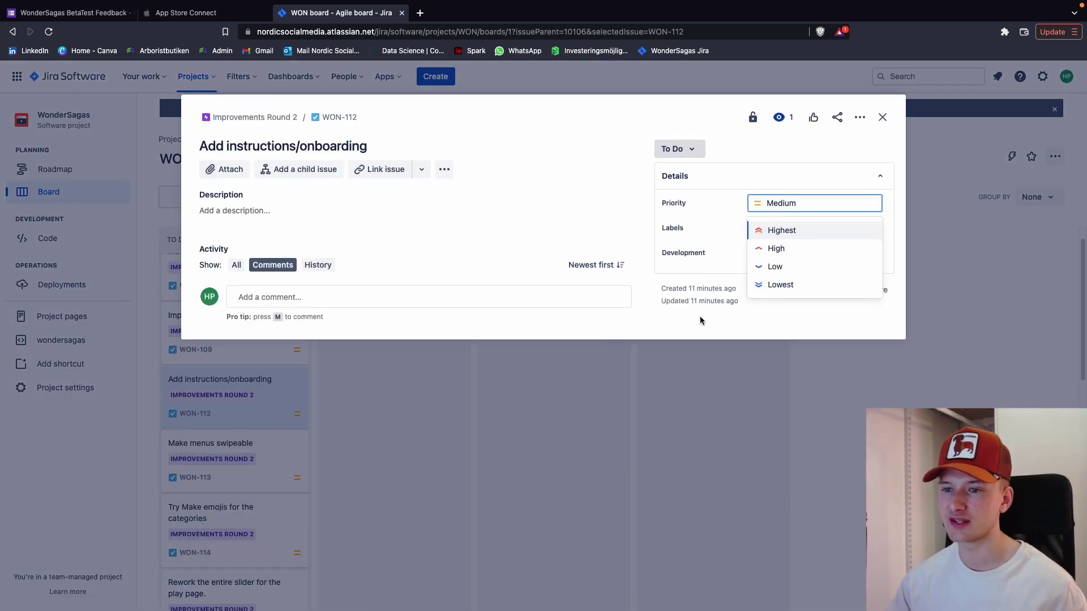
pyautogui.click(777, 248)
pyautogui.click(536, 389)
pyautogui.scroll(-3, 289, 389)
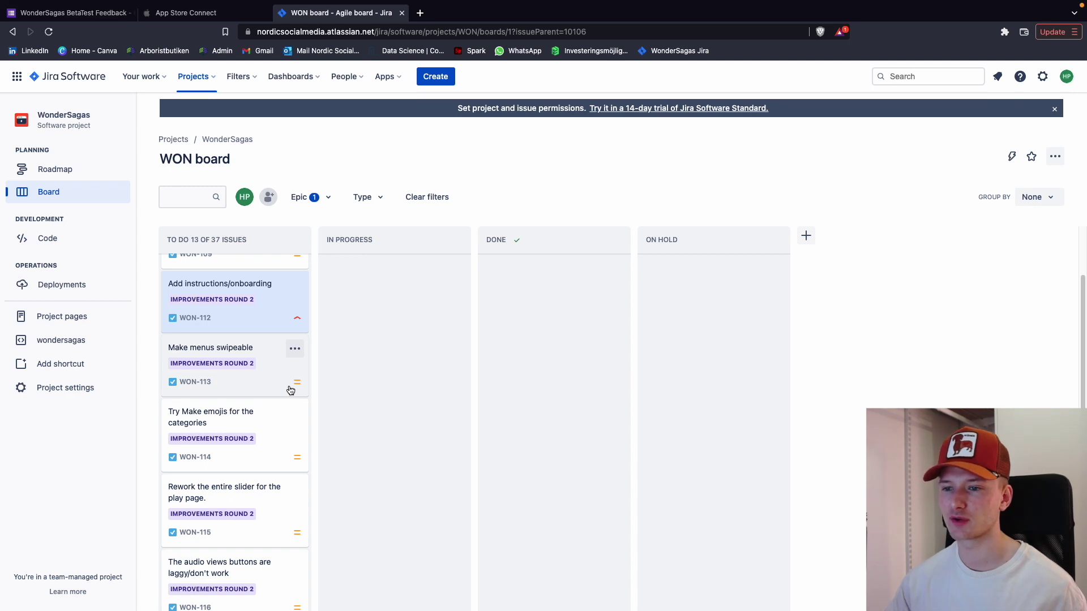
pyautogui.click(260, 357)
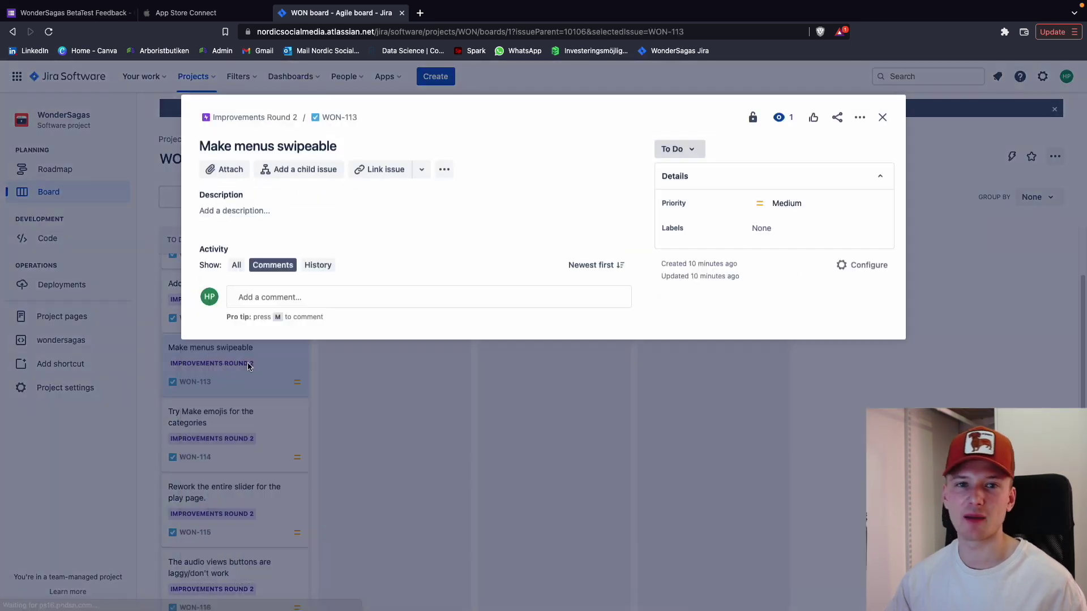
pyautogui.click(790, 204)
pyautogui.click(785, 270)
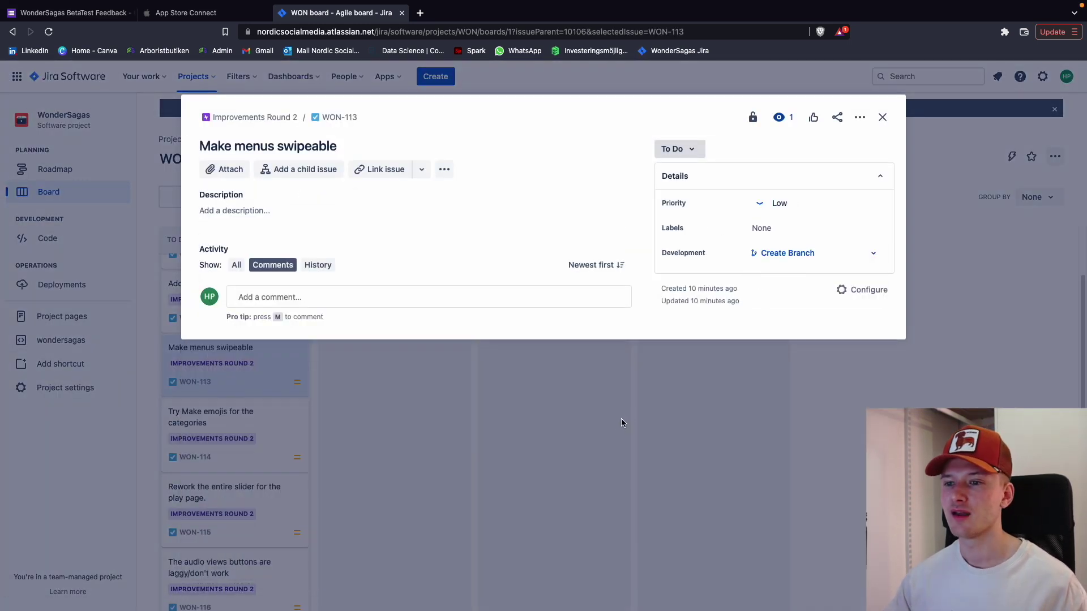
pyautogui.click(621, 424)
# - After checking WON-114, give WON-115 High priority and recheck WON-108
pyautogui.scroll(-3, 228, 349)
pyautogui.click(229, 350)
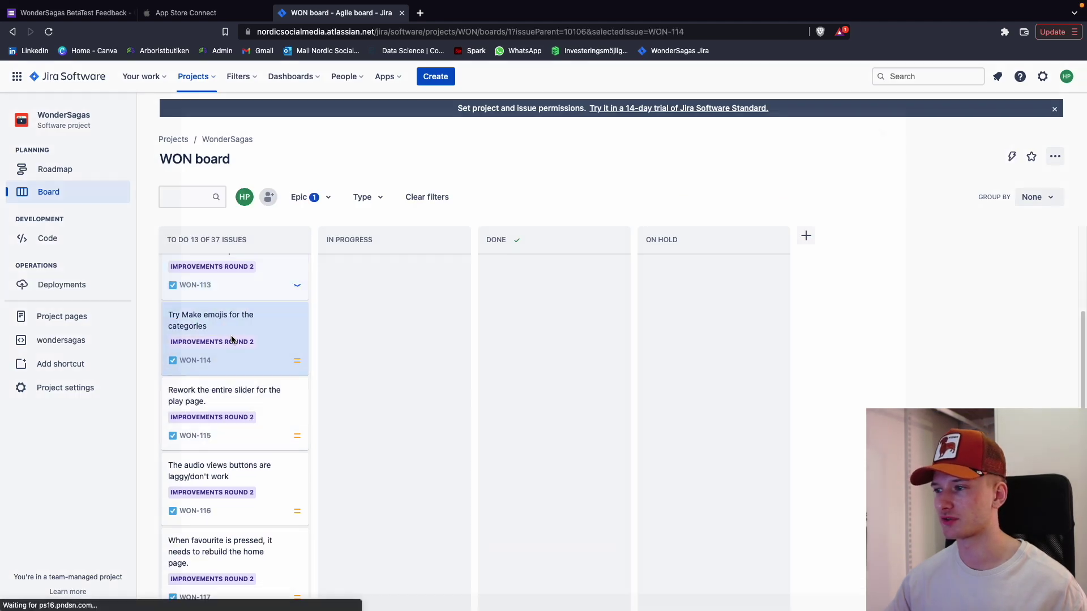
pyautogui.click(480, 416)
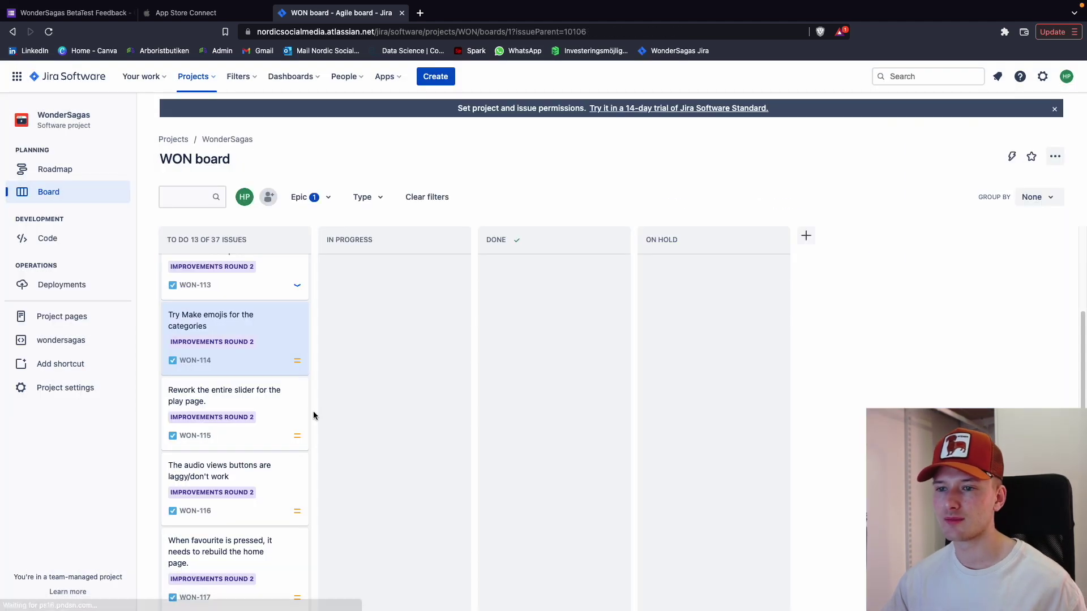
pyautogui.click(243, 400)
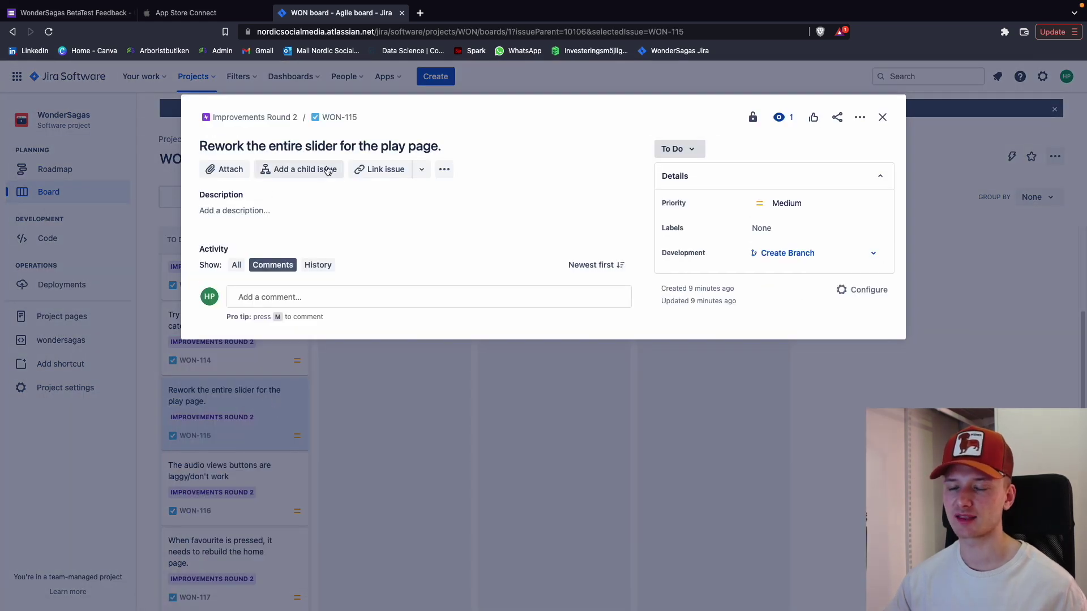
pyautogui.click(780, 204)
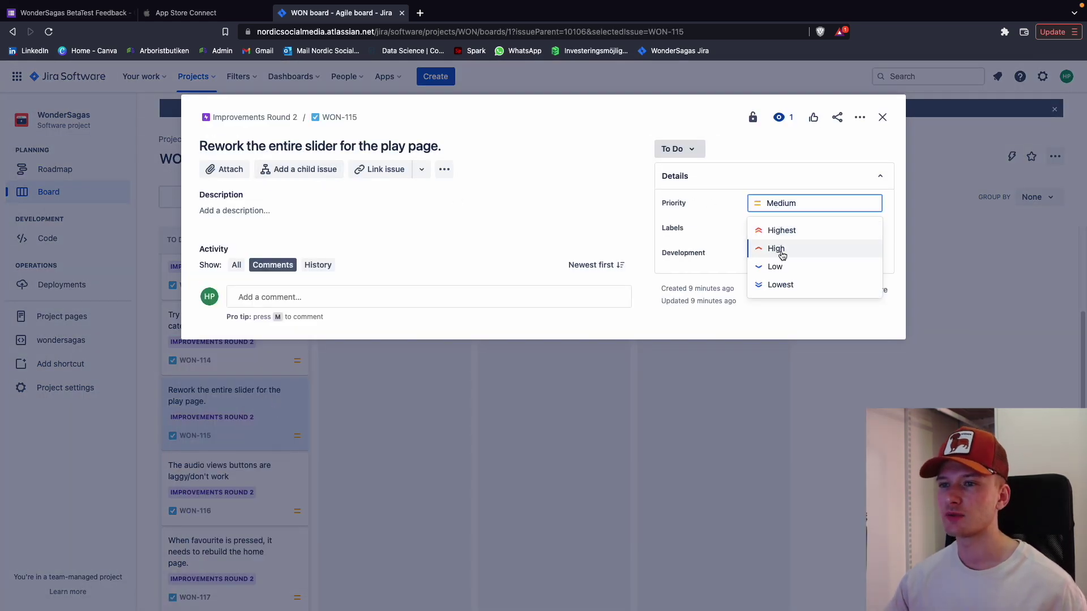
pyautogui.click(782, 255)
pyautogui.click(318, 368)
pyautogui.click(262, 311)
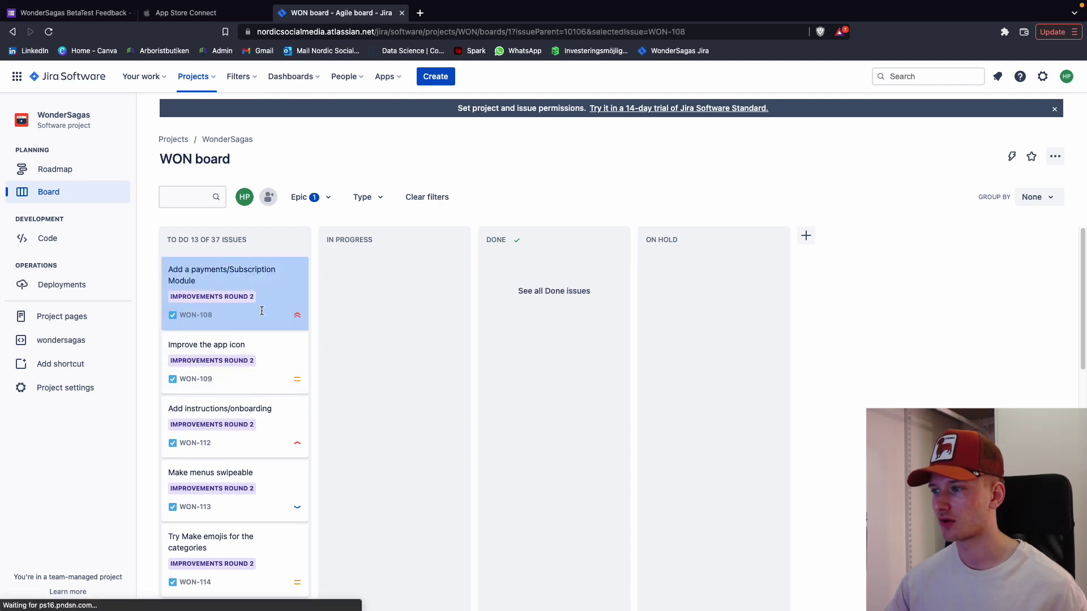
pyautogui.press('Escape')
# - Set WON-116 to High priority and WON-117 to Low
pyautogui.scroll(-3, 274, 357)
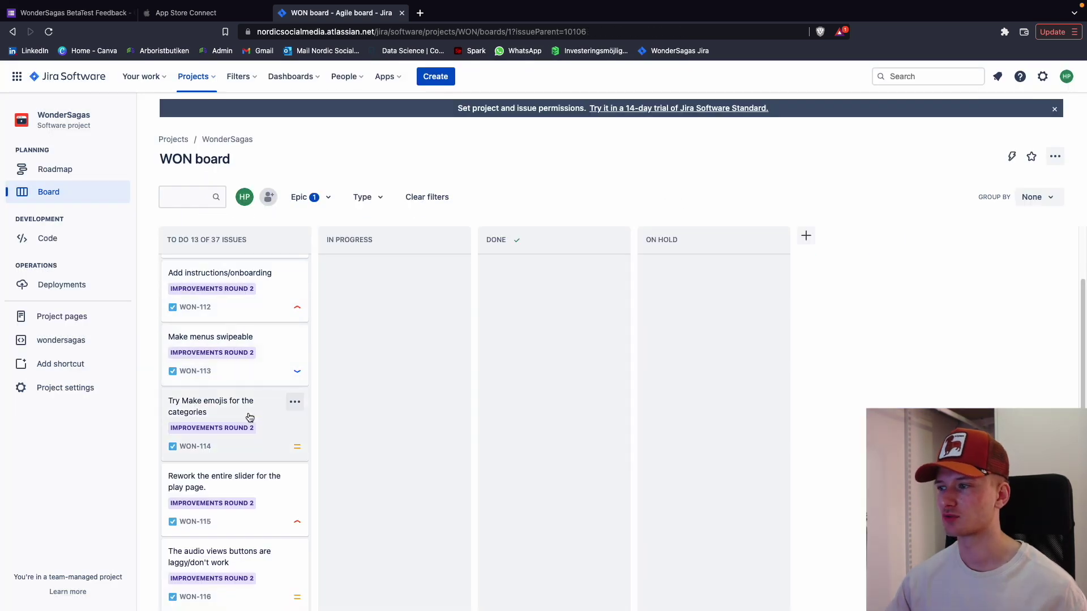
pyautogui.scroll(-2, 250, 412)
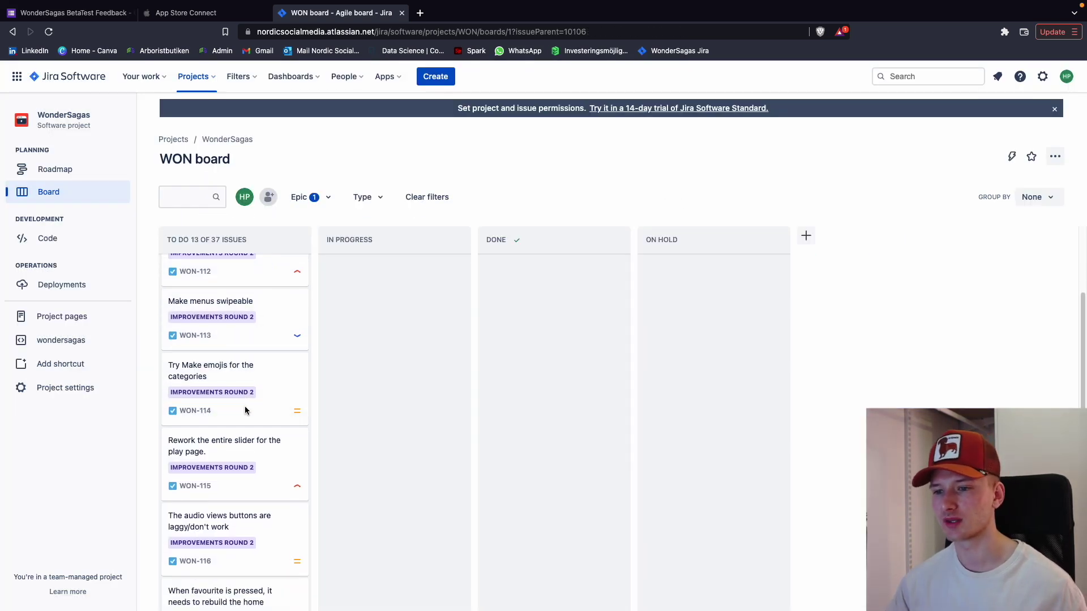
pyautogui.scroll(-2, 237, 438)
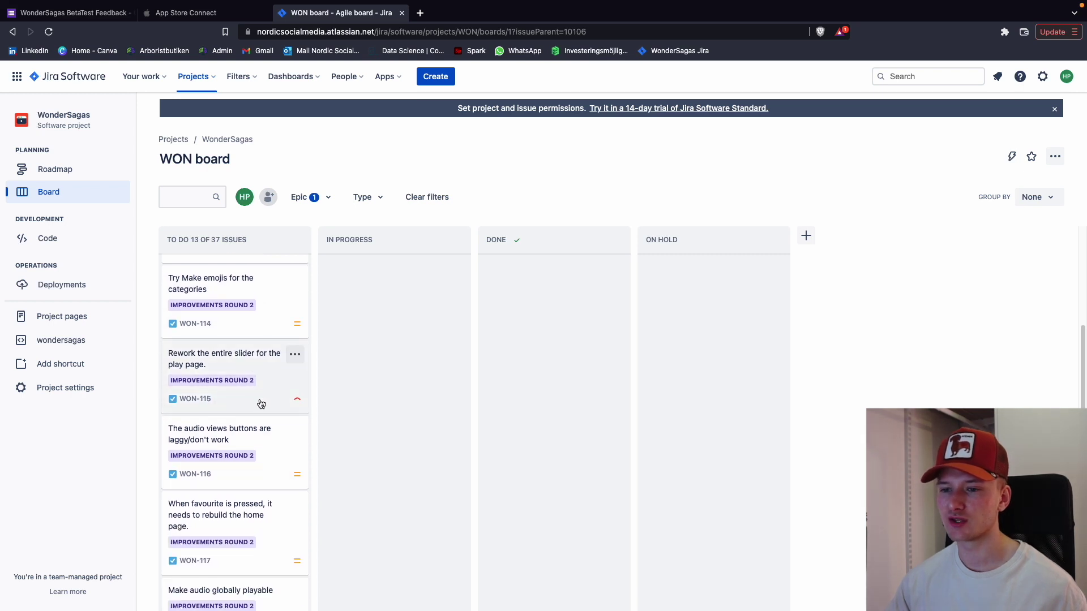
pyautogui.click(270, 437)
pyautogui.click(784, 203)
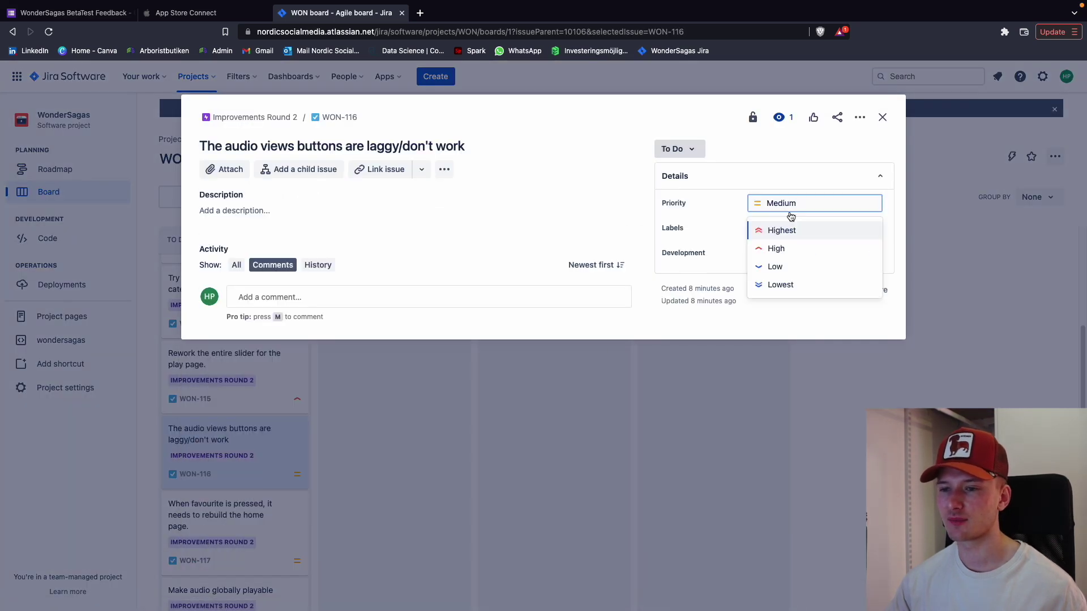
pyautogui.click(778, 245)
pyautogui.click(460, 417)
pyautogui.scroll(-5, 296, 440)
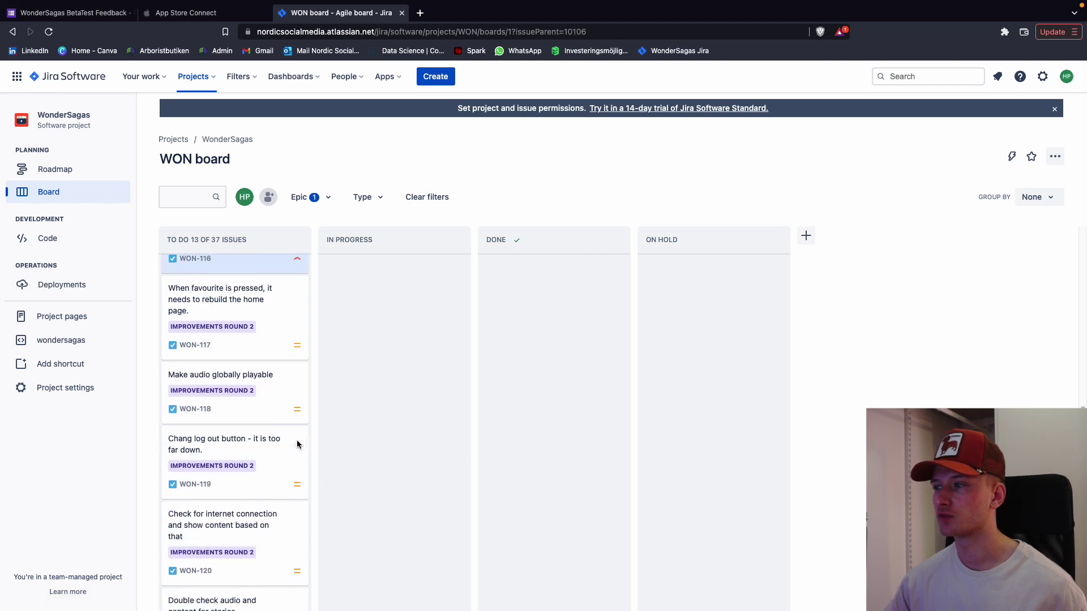
pyautogui.click(239, 303)
pyautogui.click(767, 226)
pyautogui.click(784, 203)
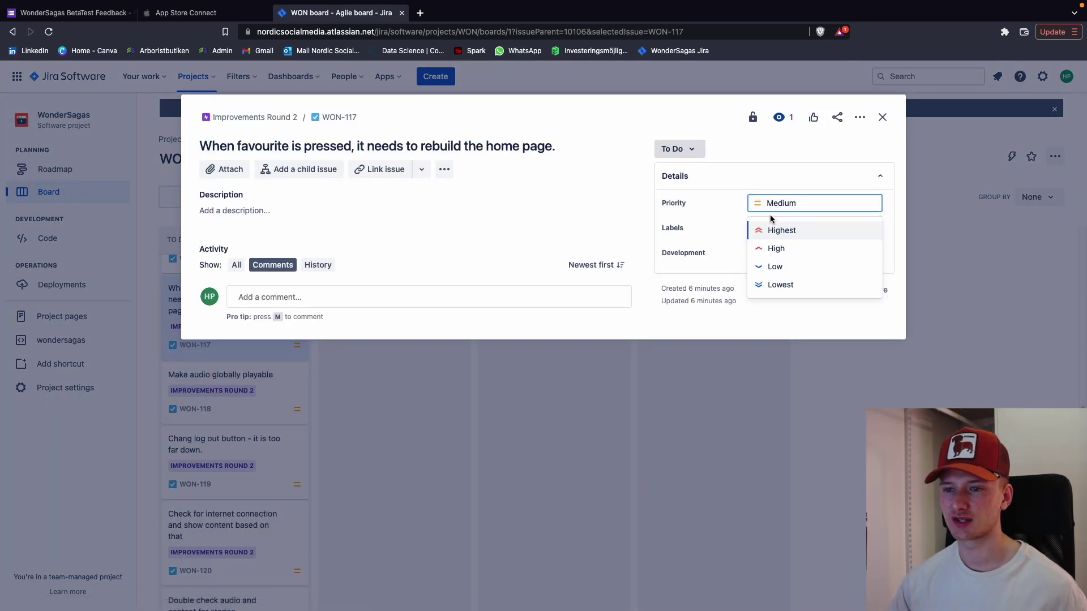
pyautogui.click(773, 267)
# - Set WON-118's priority to Medium after briefly choosing Highest
pyautogui.click(352, 459)
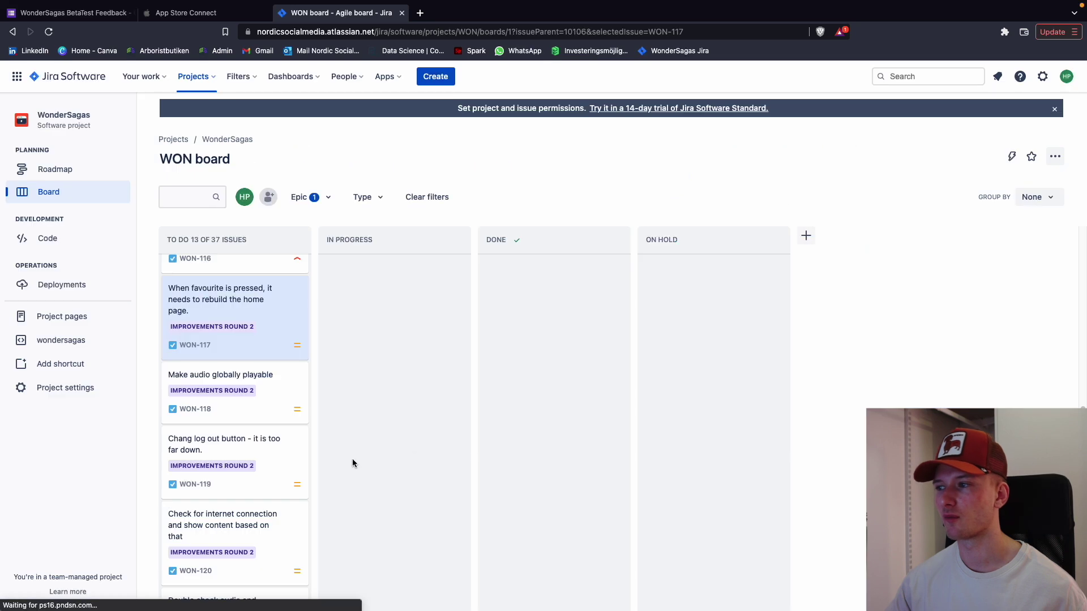
pyautogui.click(237, 391)
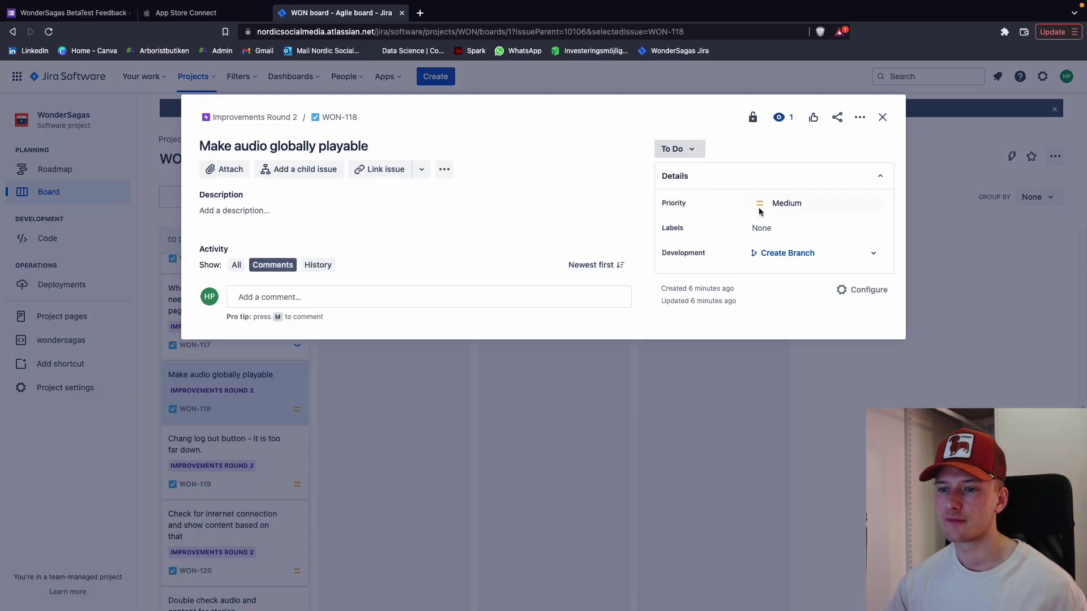
pyautogui.click(776, 204)
pyautogui.click(781, 230)
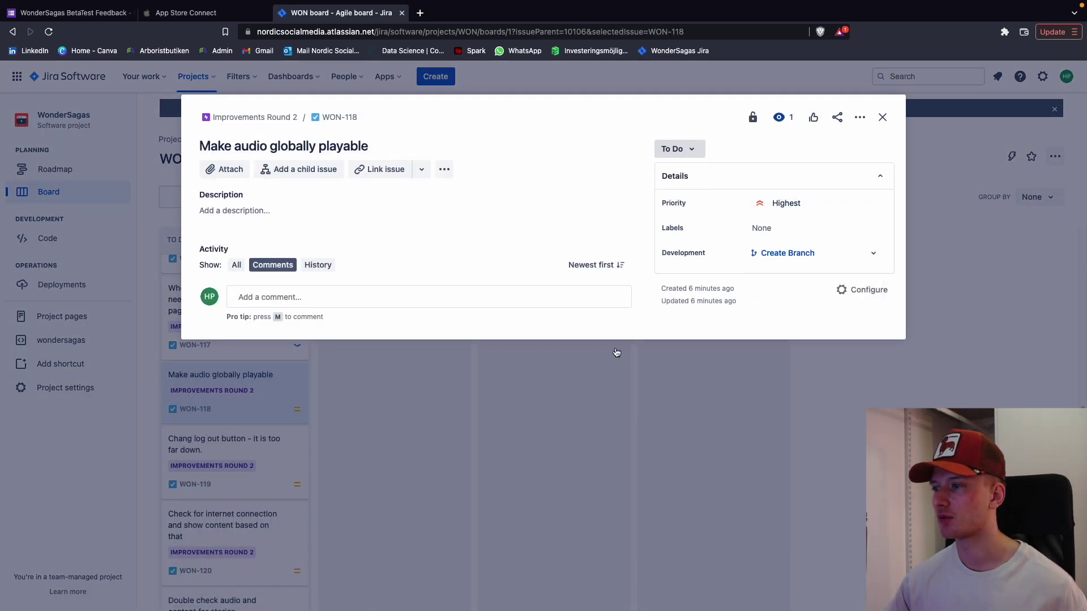
pyautogui.click(615, 351)
pyautogui.click(287, 406)
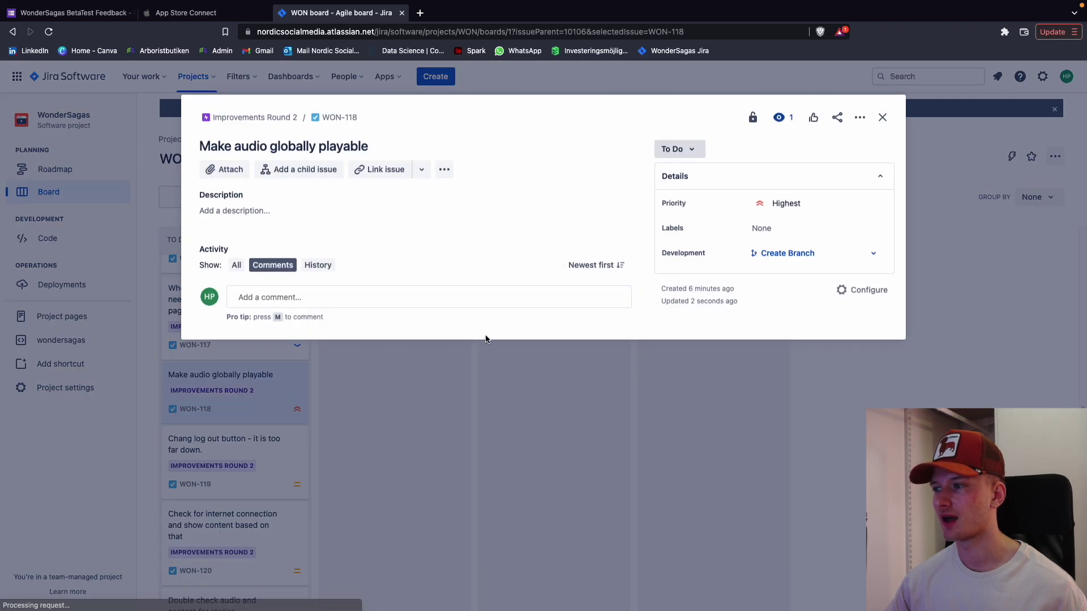
pyautogui.click(793, 205)
pyautogui.click(772, 247)
pyautogui.click(558, 403)
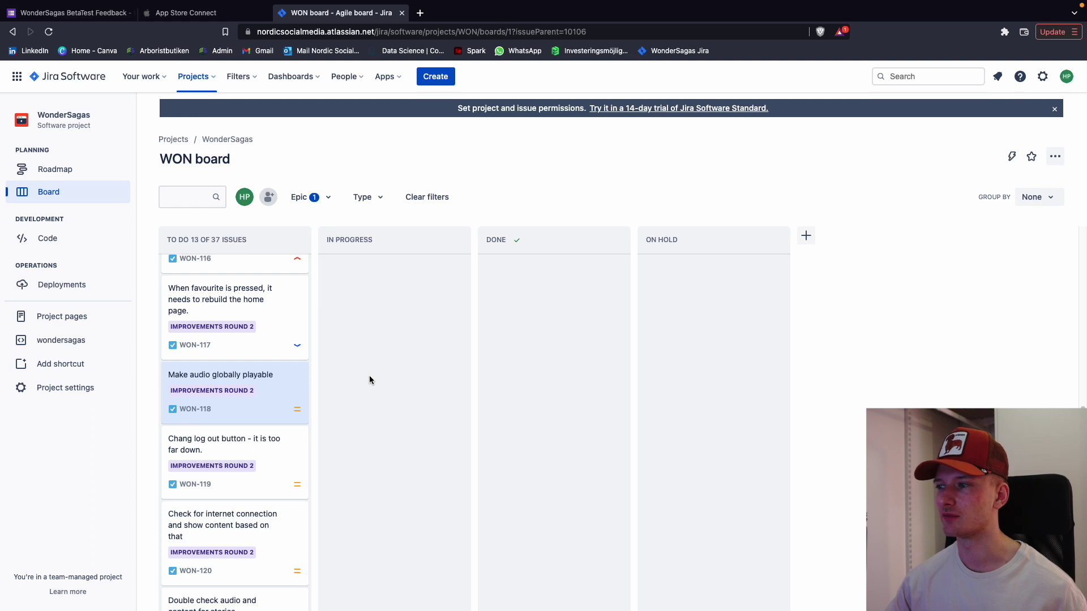
# - Set WON-119's priority to Low and fix its title's 'Chang' to 'Change'
pyautogui.scroll(-2, 267, 390)
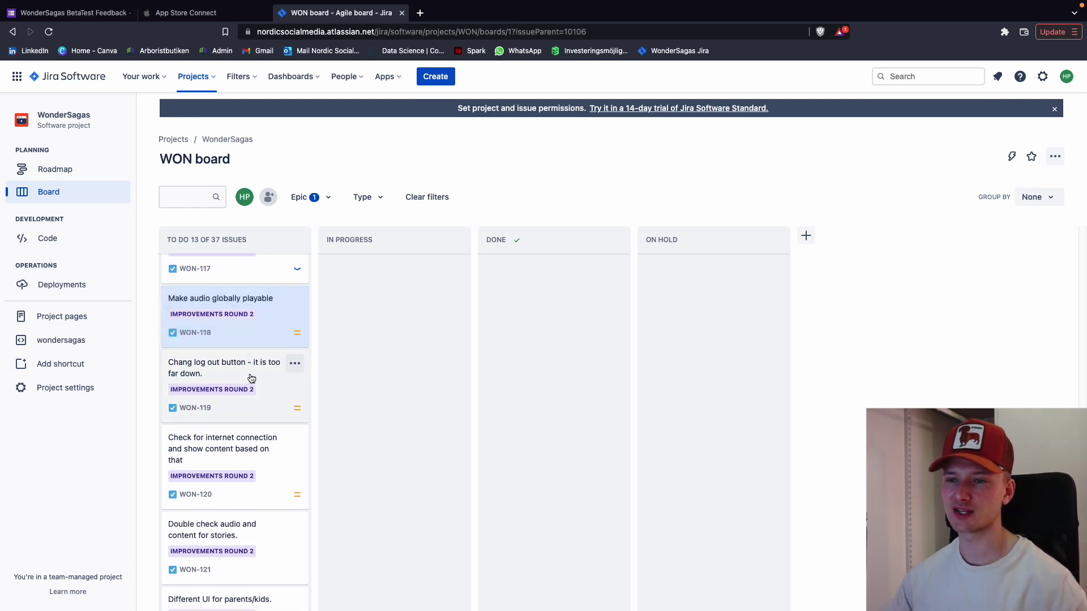
pyautogui.click(205, 375)
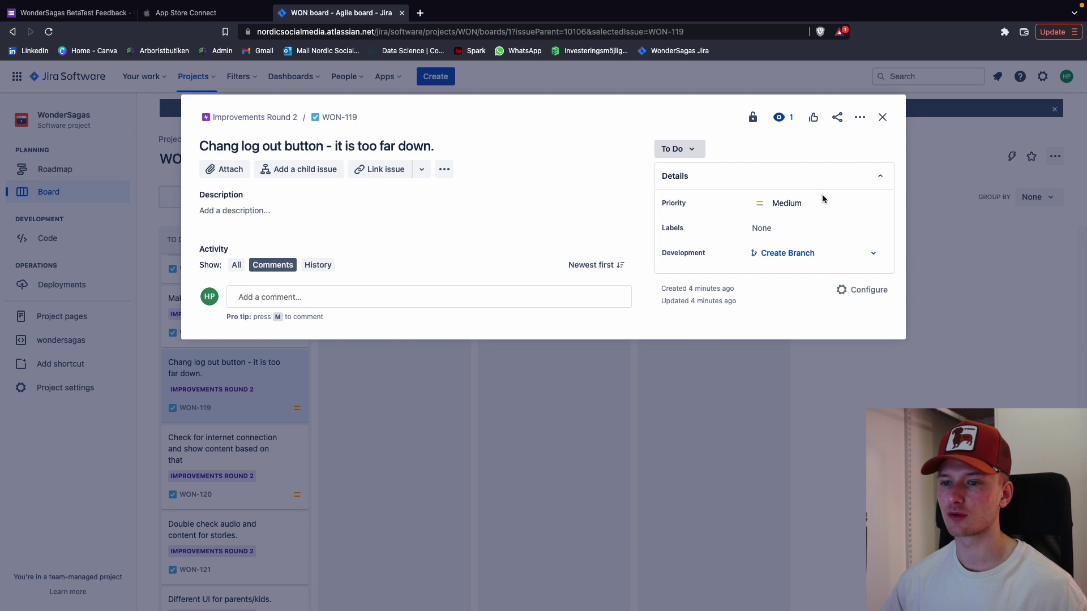
pyautogui.click(819, 203)
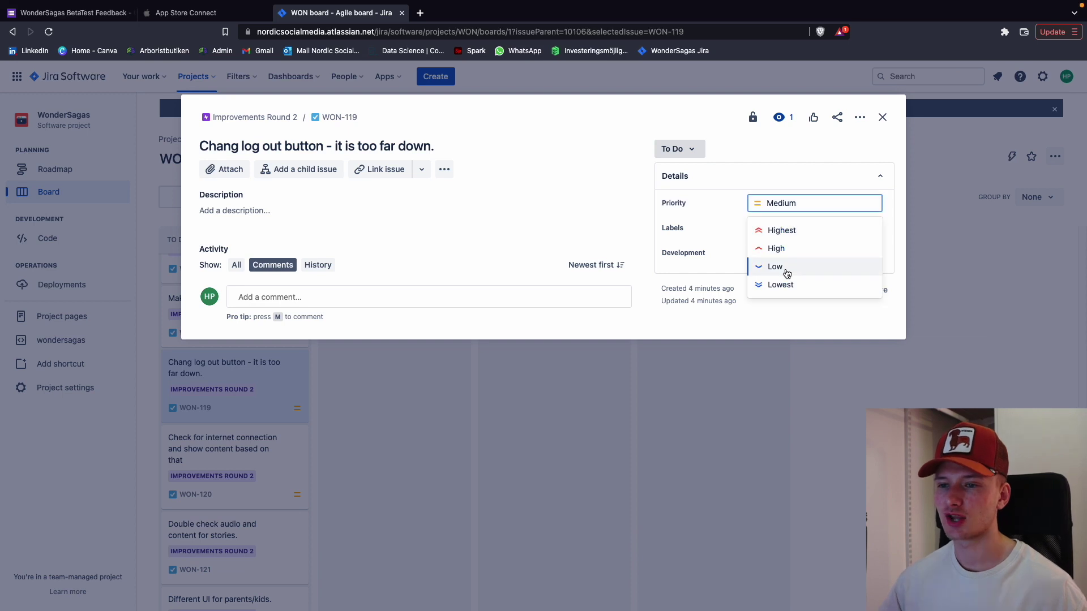
pyautogui.click(784, 268)
pyautogui.click(257, 150)
pyautogui.click(237, 144)
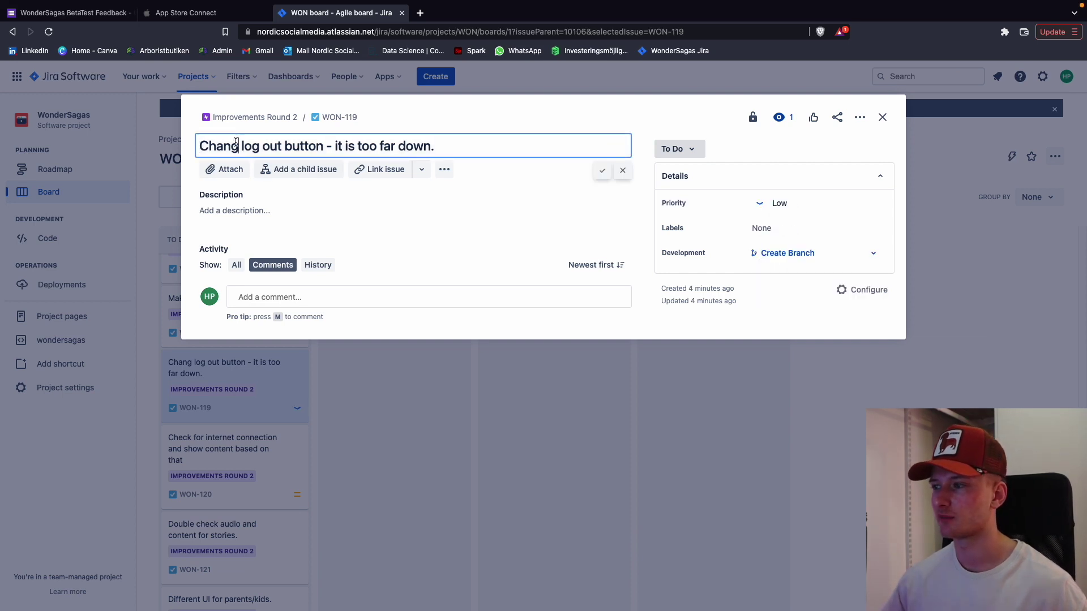
pyautogui.write('e')
pyautogui.press('Return')
# - Move past WON-120 and set WON-121's priority to High
pyautogui.press('j')
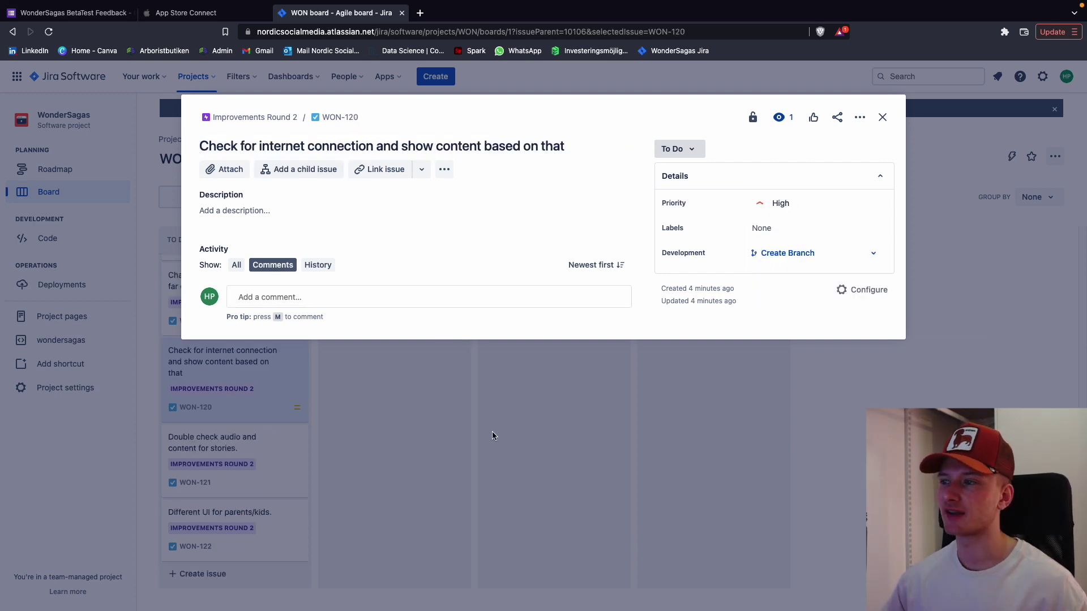
pyautogui.click(489, 442)
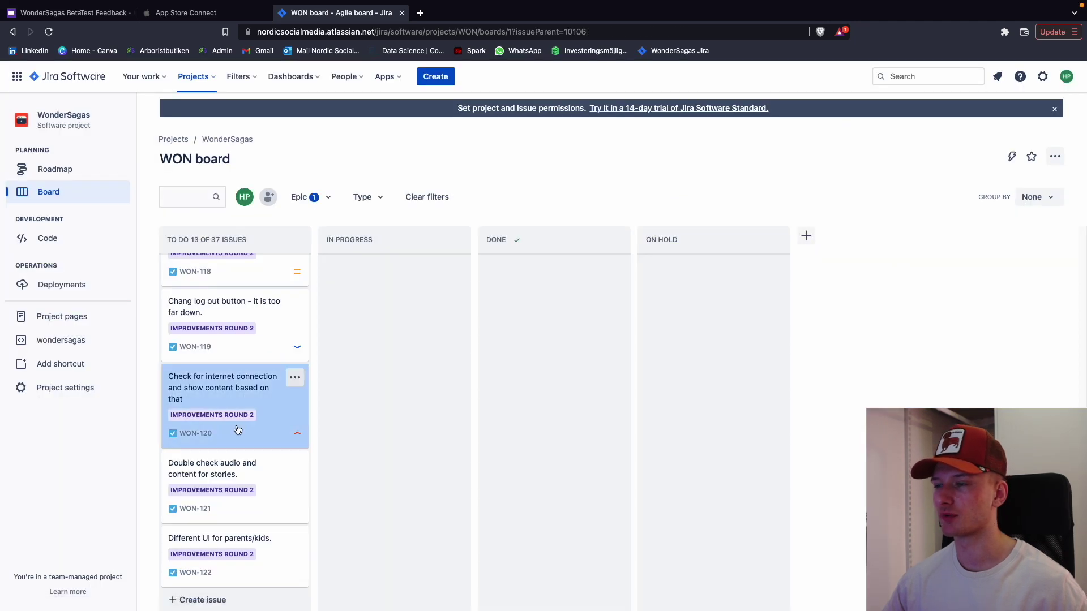
pyautogui.click(269, 447)
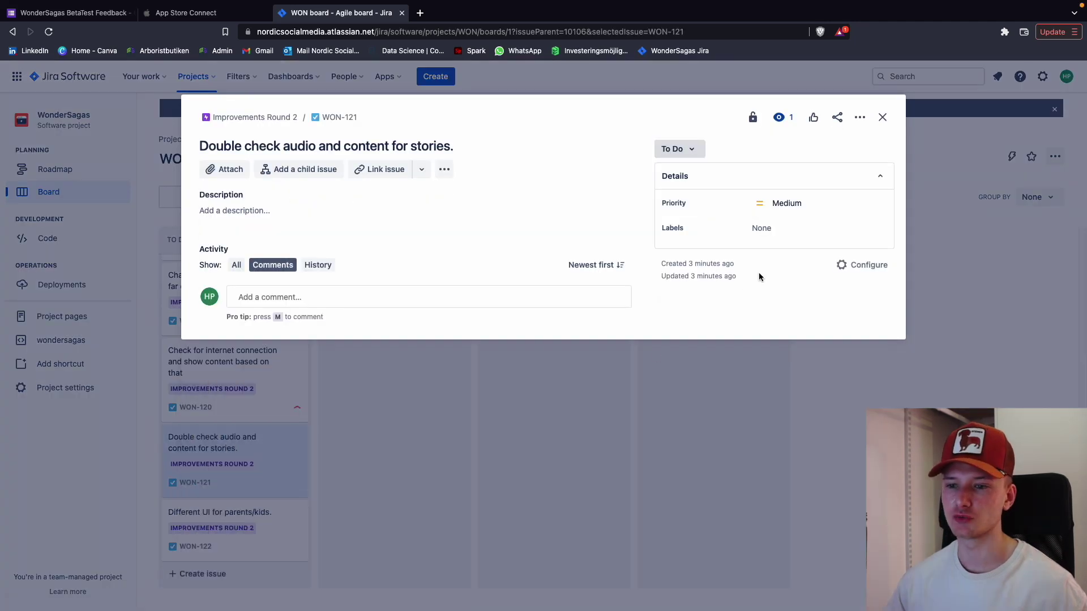
pyautogui.click(812, 203)
pyautogui.click(788, 247)
pyautogui.click(589, 468)
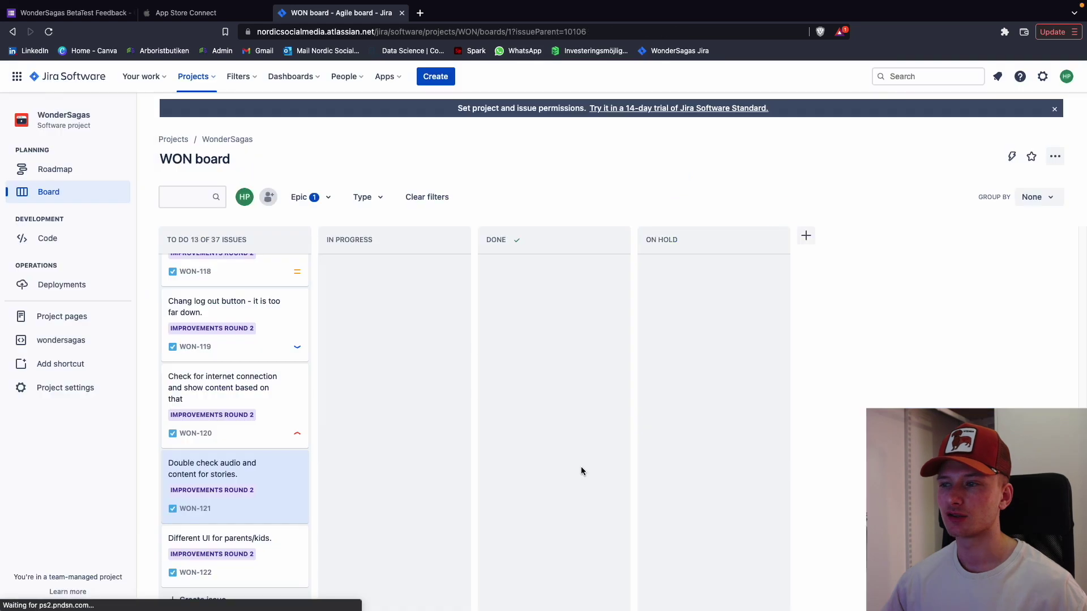
# - Set WON-122's priority to Lowest, then switch to the project Roadmap
pyautogui.click(248, 549)
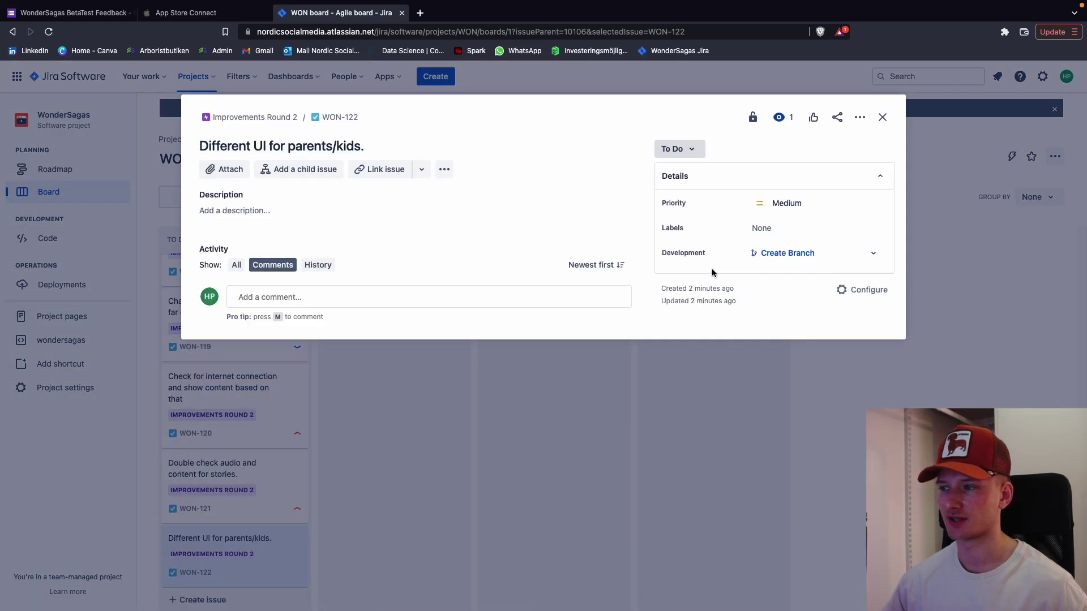
pyautogui.click(809, 204)
pyautogui.click(777, 285)
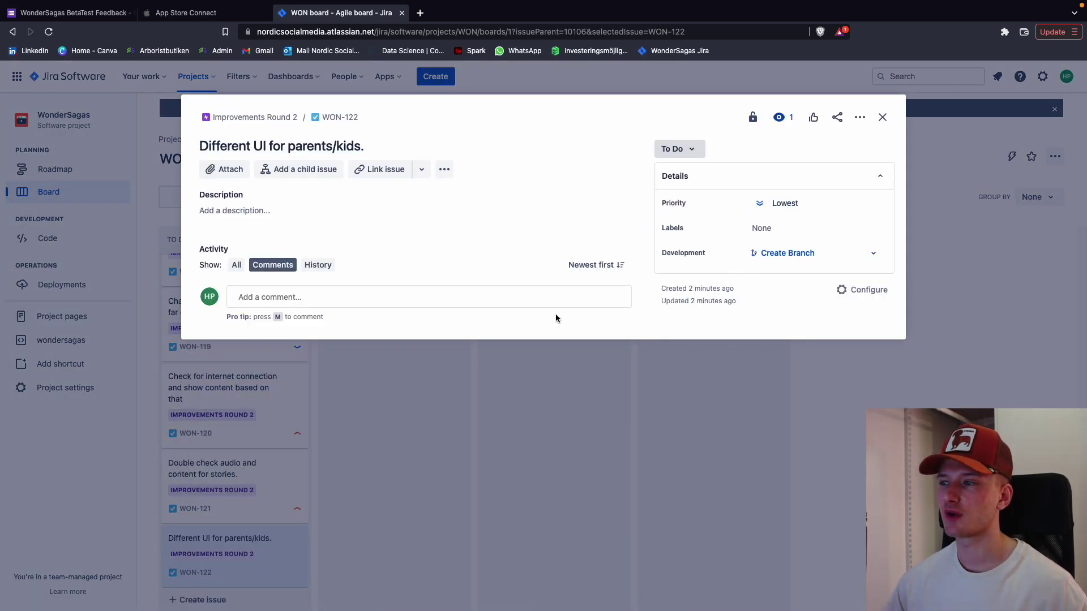
pyautogui.click(491, 444)
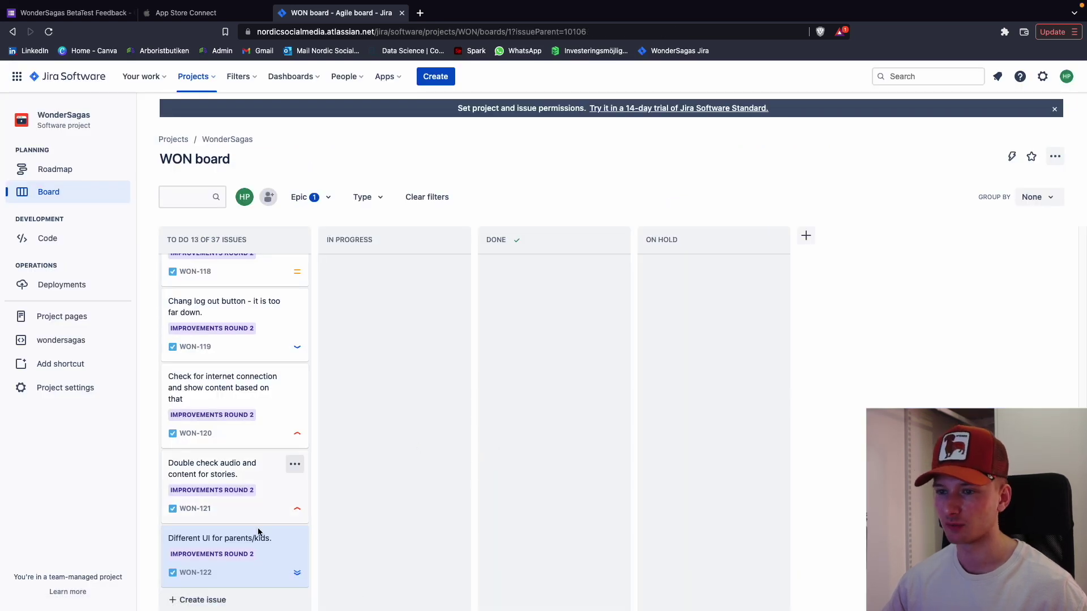
pyautogui.scroll(10, 272, 475)
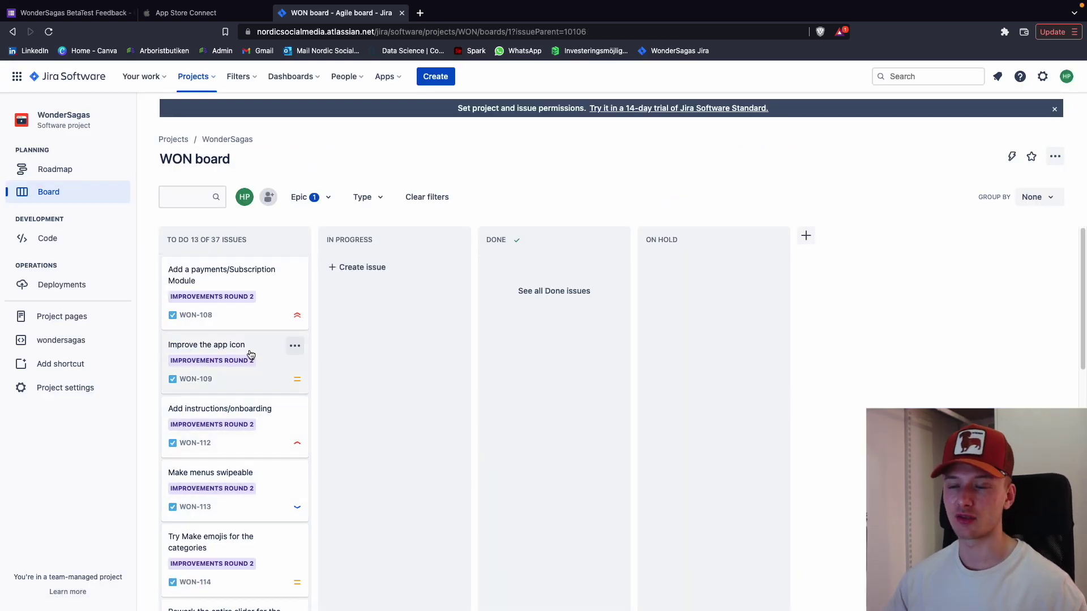
pyautogui.click(72, 172)
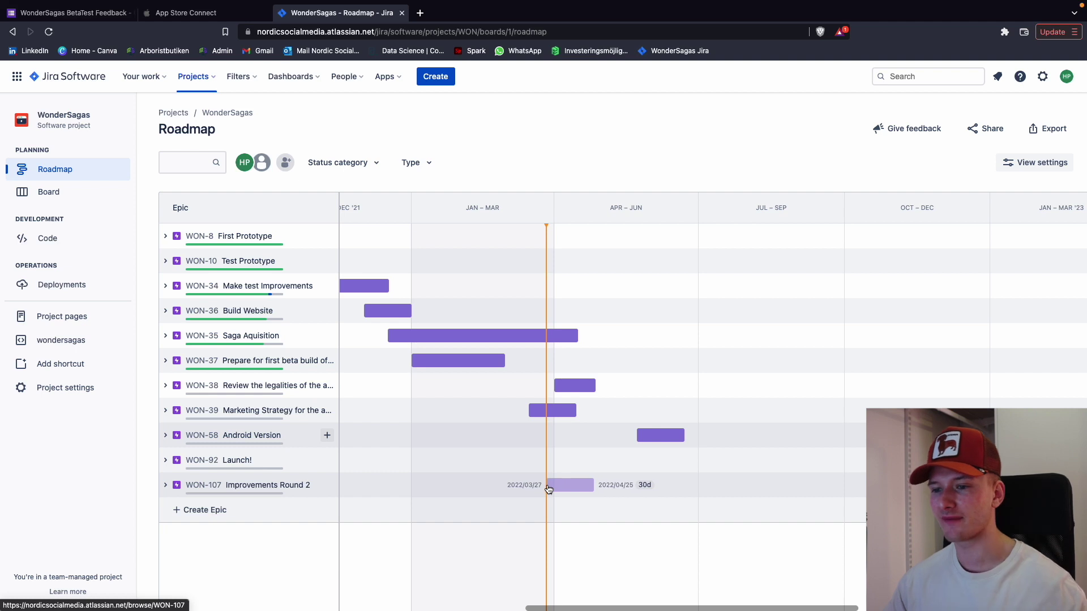
# - Create the WON-107 roadmap bar from 2022/03/27 and stretch its end to 2022/05/01
pyautogui.click(548, 489)
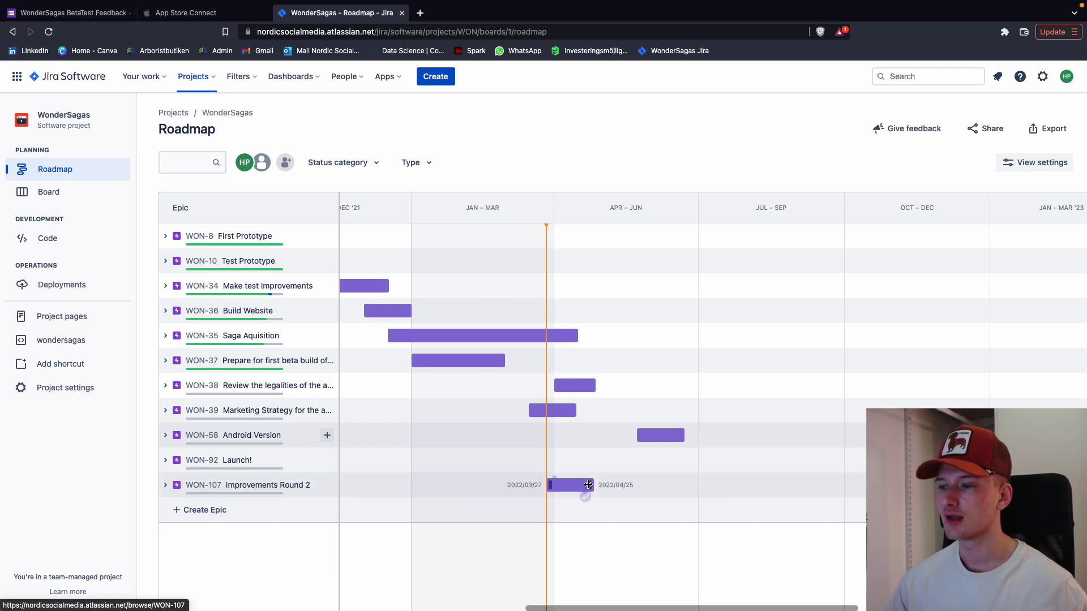
pyautogui.moveTo(592, 486); pyautogui.dragTo(603, 487)
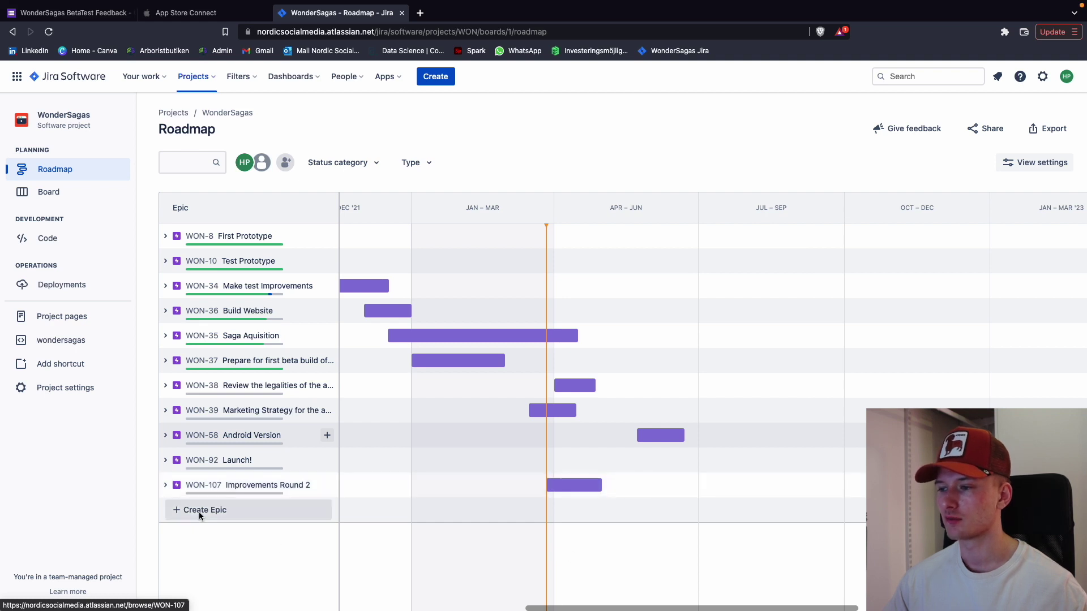
# - Expand WON-107 Improvements Round 2 to list its child issues WON-108 to WON-122
pyautogui.click(165, 485)
pyautogui.scroll(-3, 181, 460)
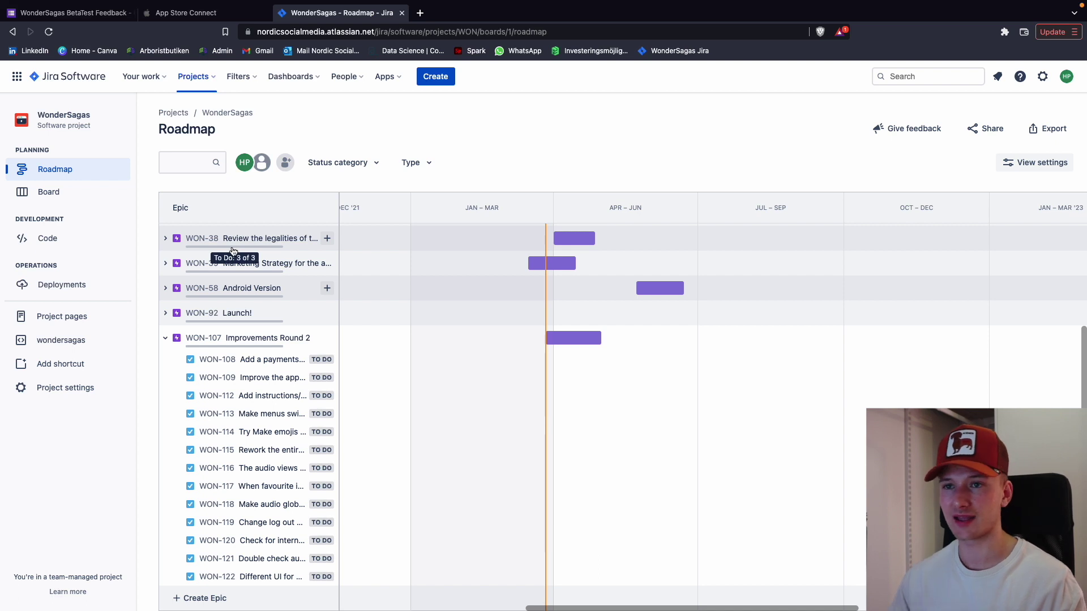
pyautogui.scroll(2, 244, 317)
pyautogui.scroll(-2, 261, 397)
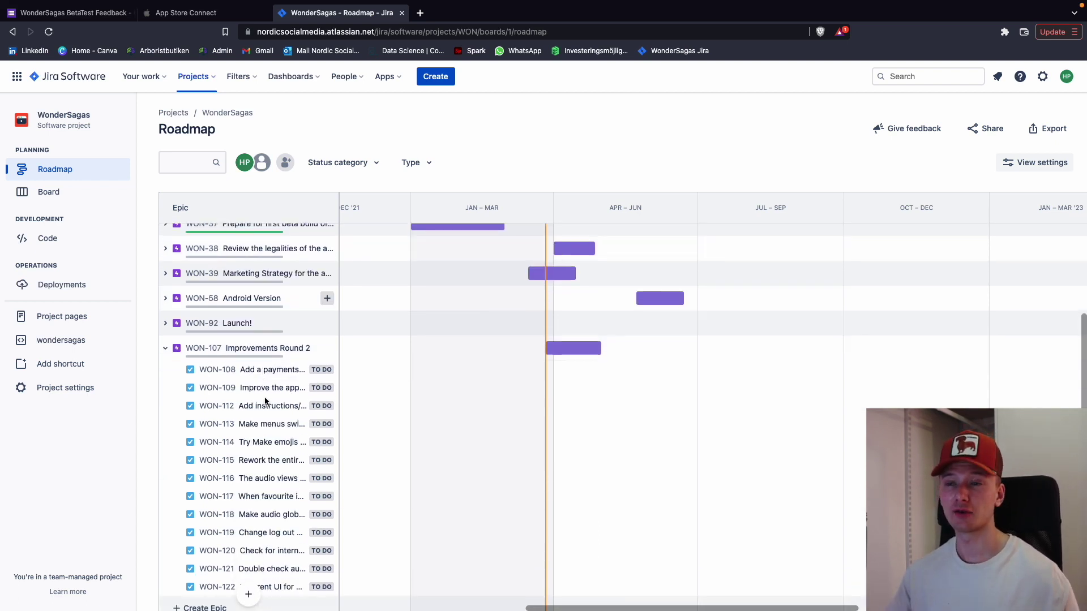